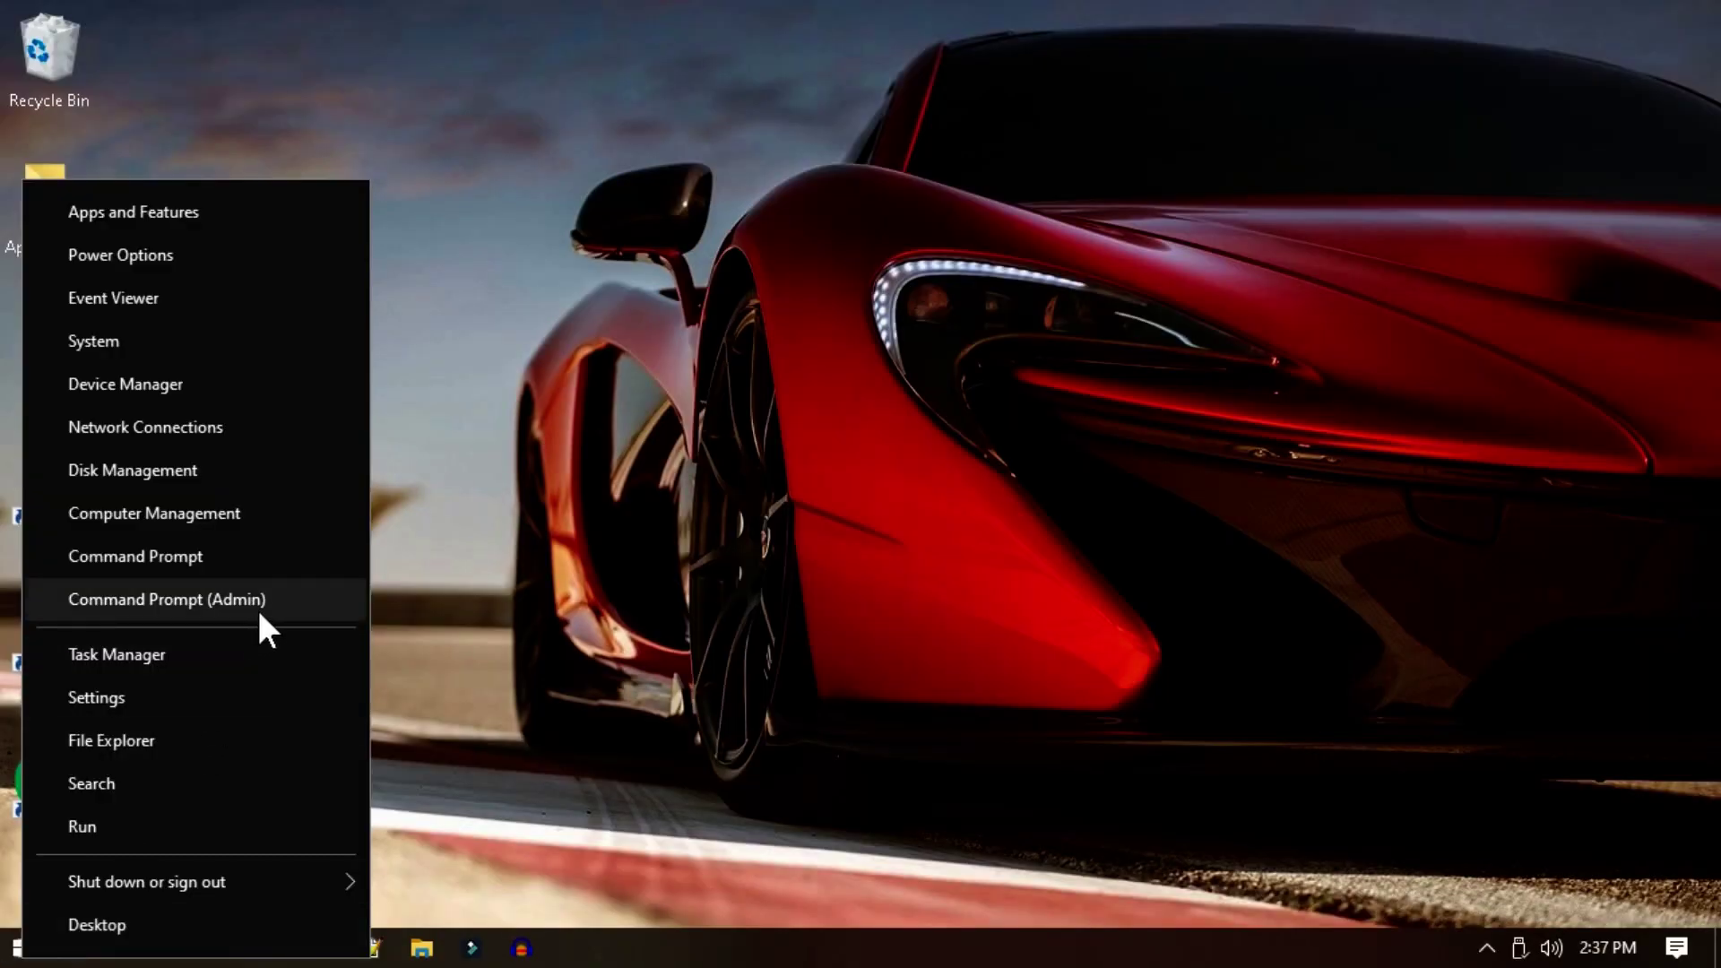
# Launch Command Prompt (Admin) from the Win+X power-user menu.
pyautogui.click(283, 603)
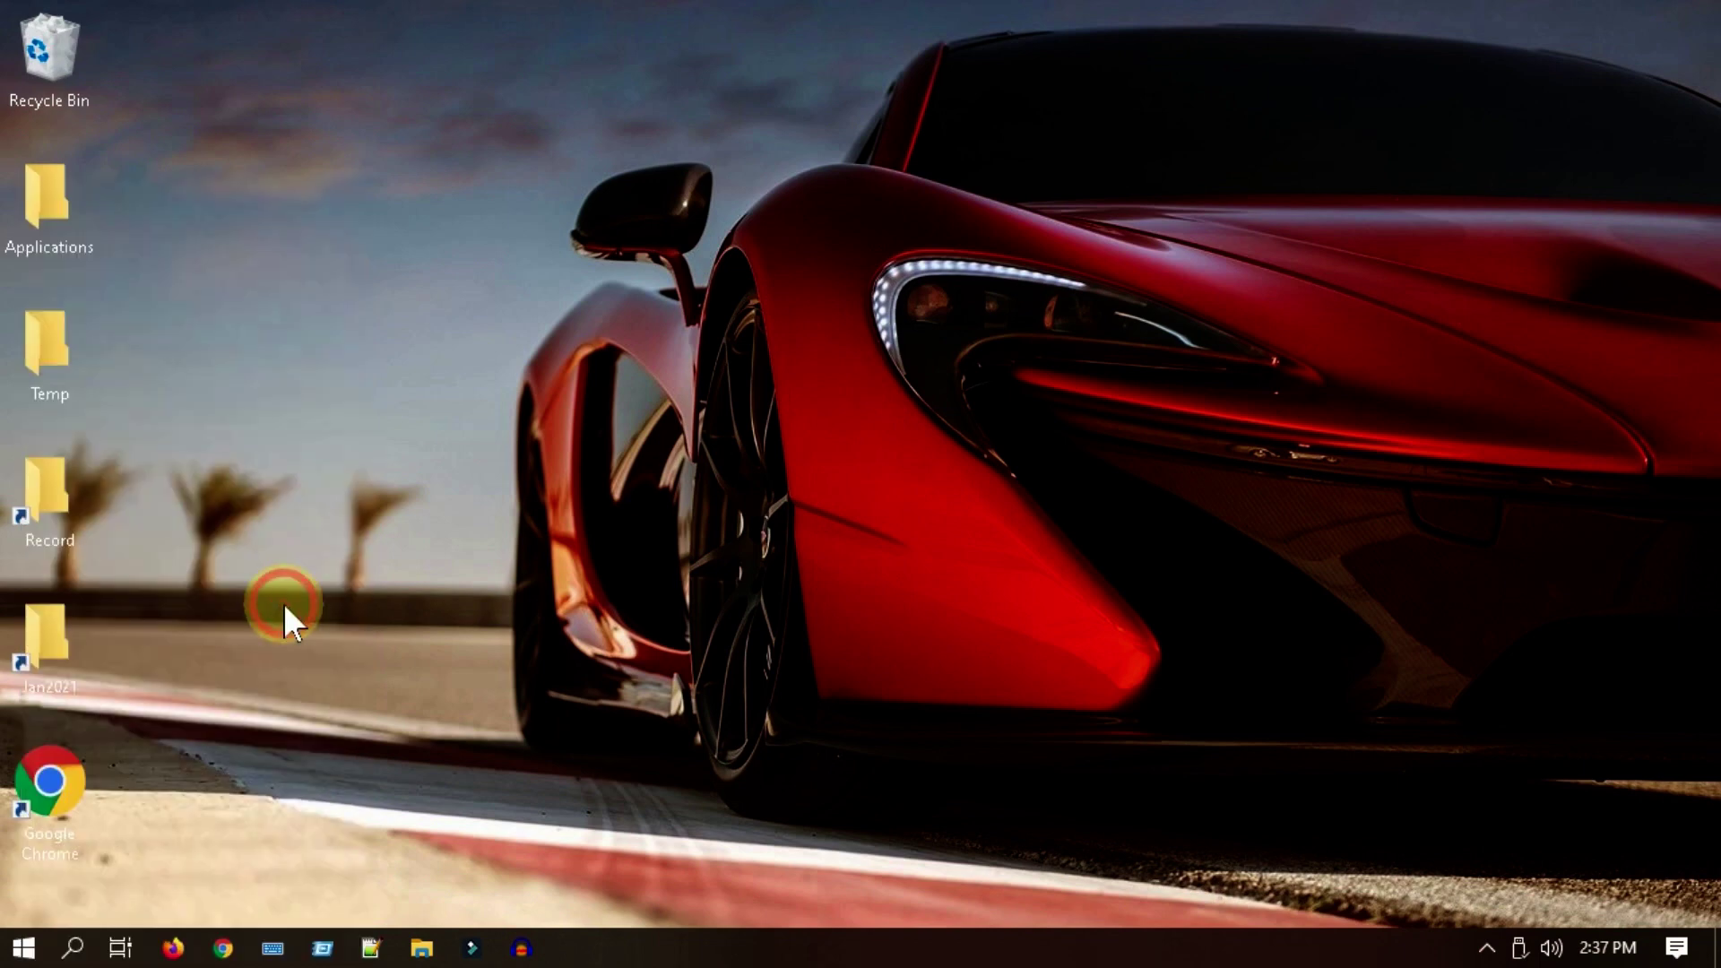
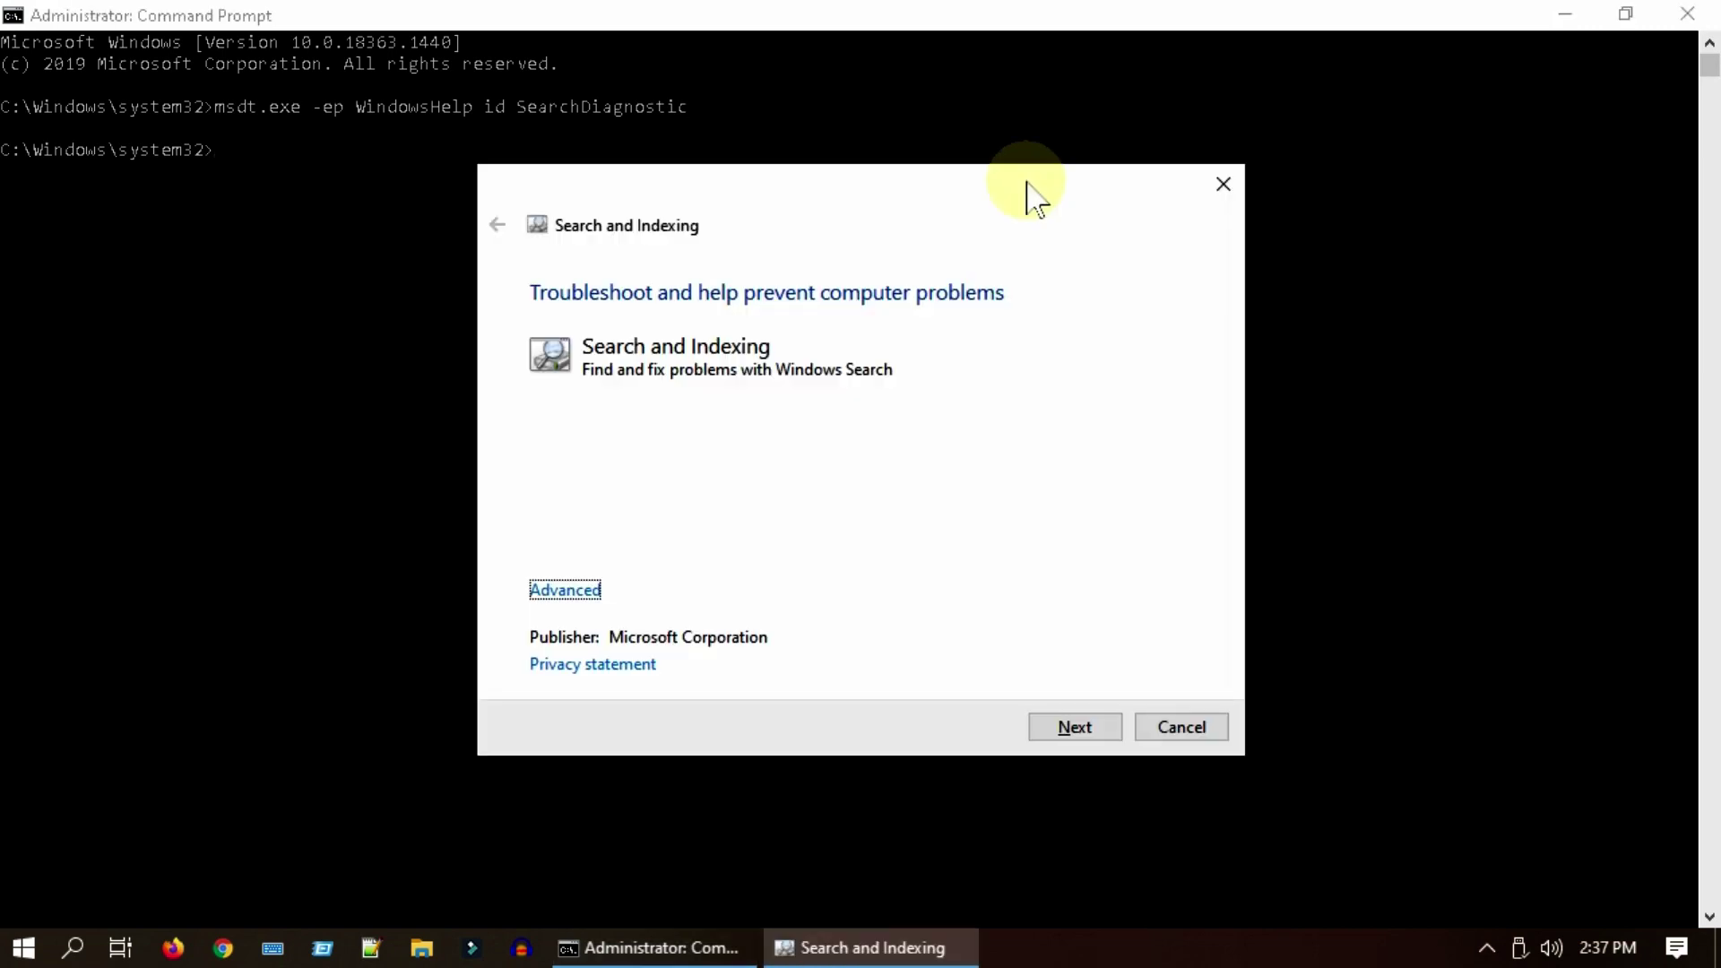
# Run the search troubleshooter for 'Files don't appear in search results', then close it and Command Prompt.
pyautogui.click(1102, 728)
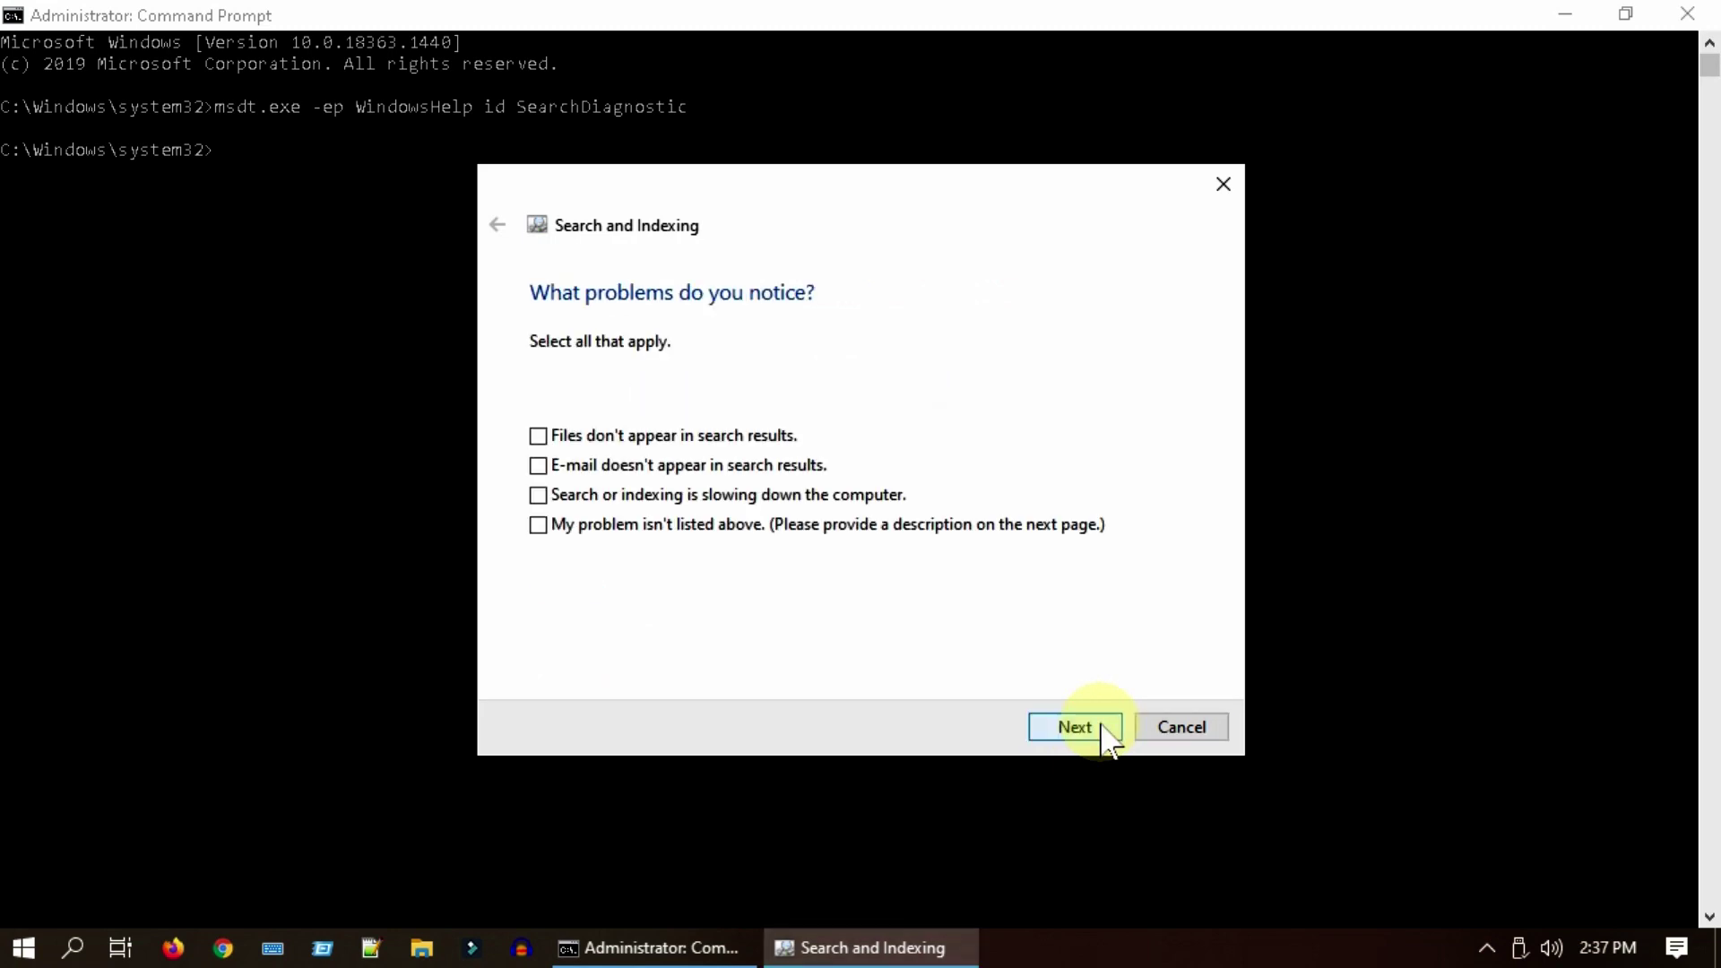
pyautogui.click(538, 436)
pyautogui.click(1056, 737)
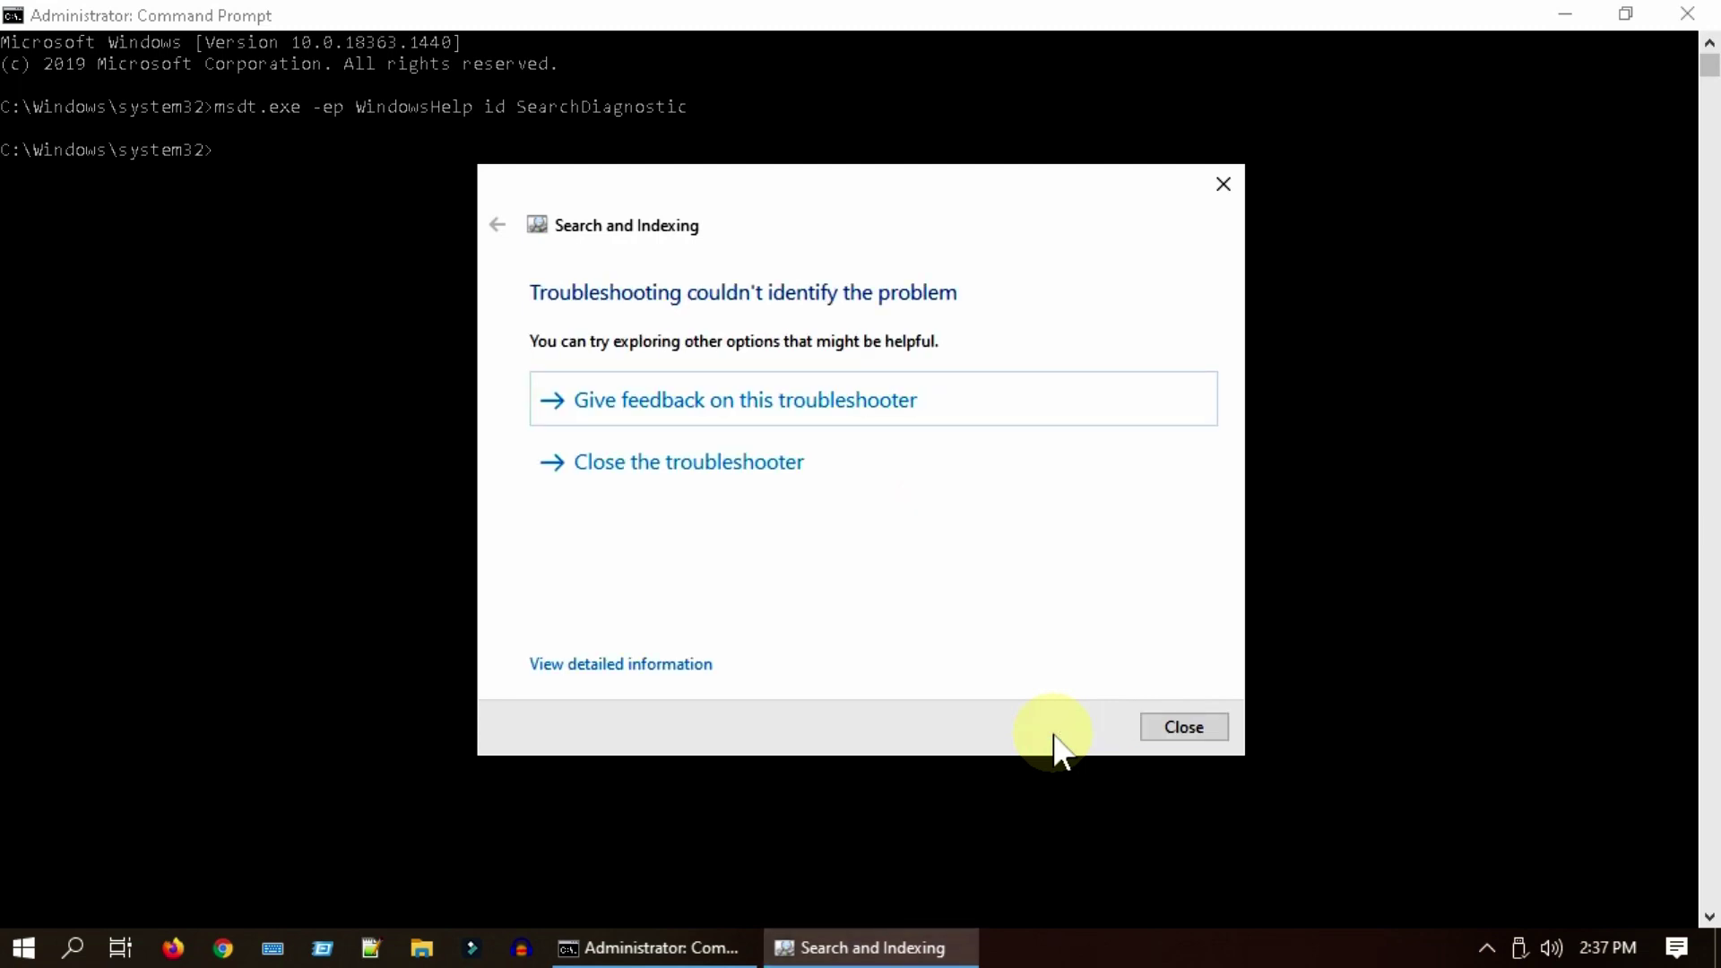
pyautogui.click(1184, 727)
pyautogui.click(1701, 15)
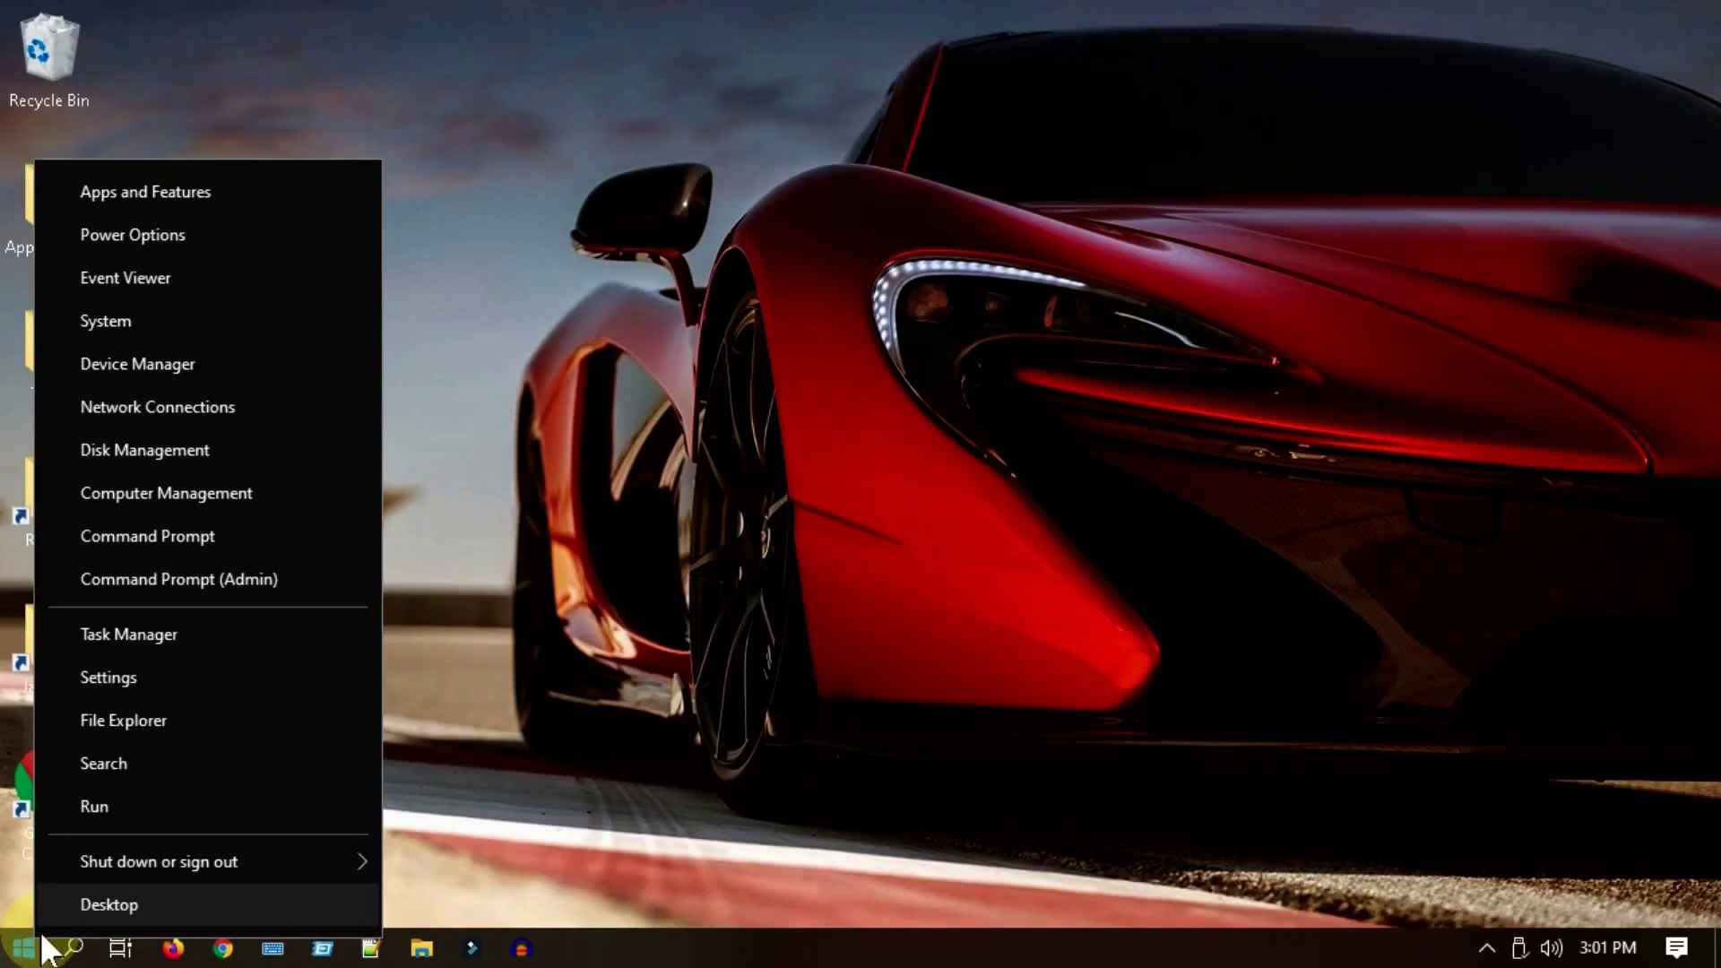
# End the suspended SearchUI.exe in Task Manager's Details tab so it restarts as PID 10500.
pyautogui.click(268, 628)
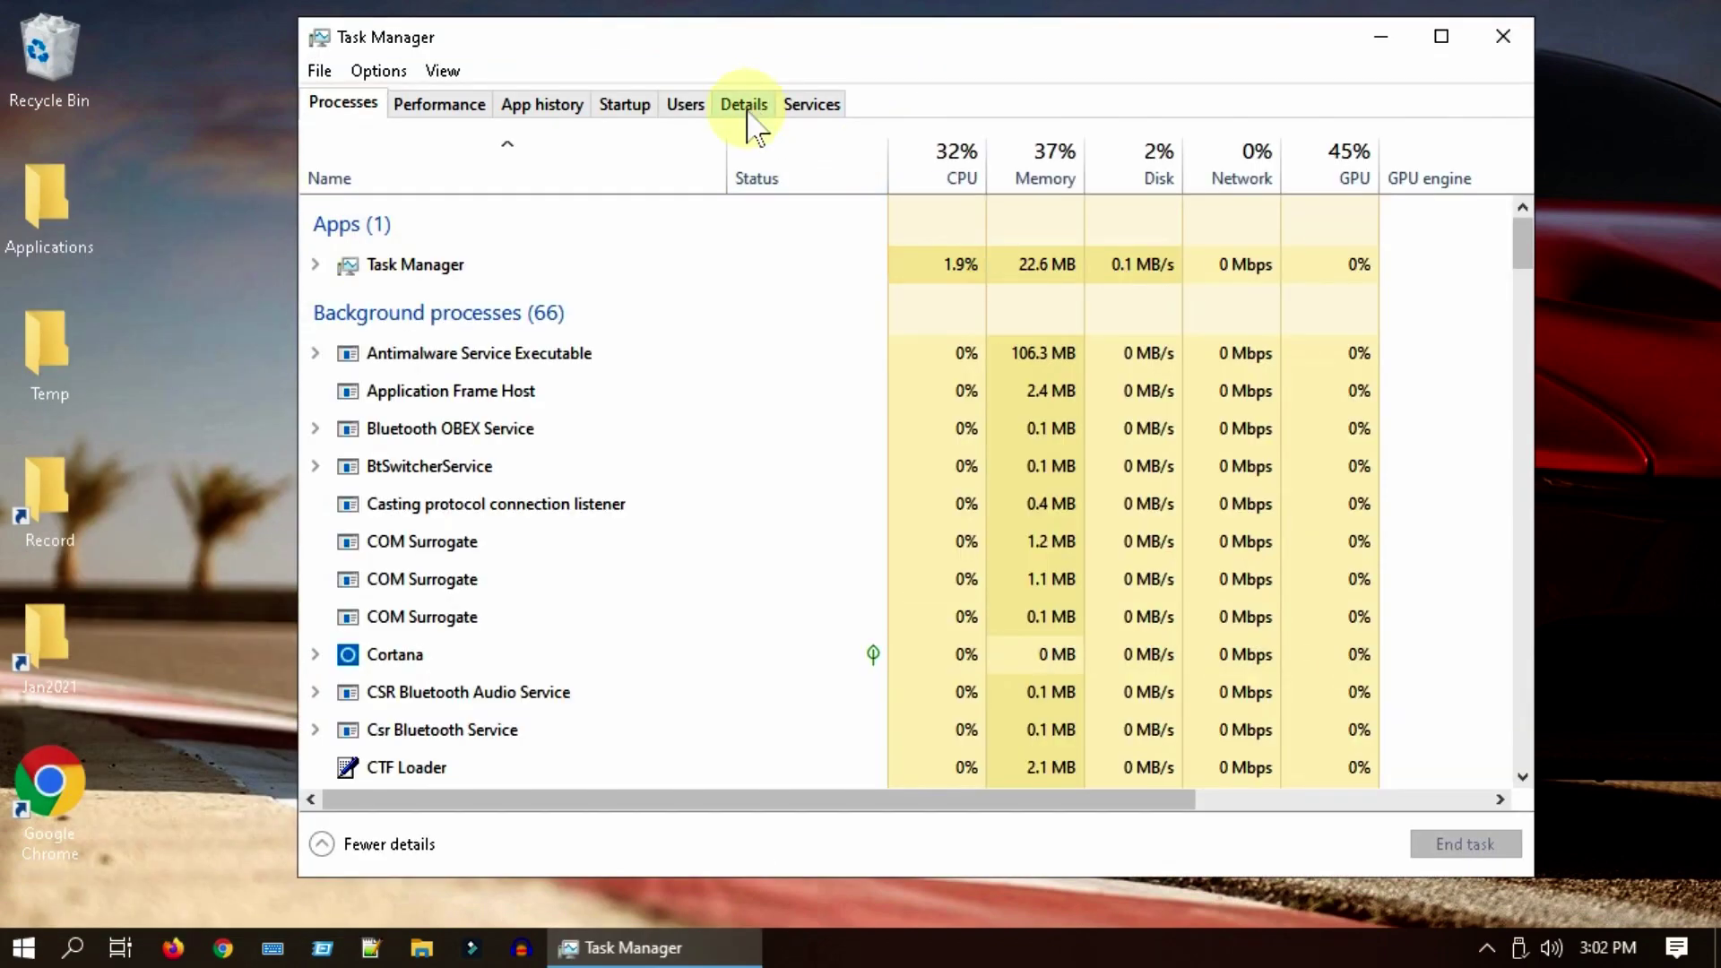
pyautogui.click(749, 113)
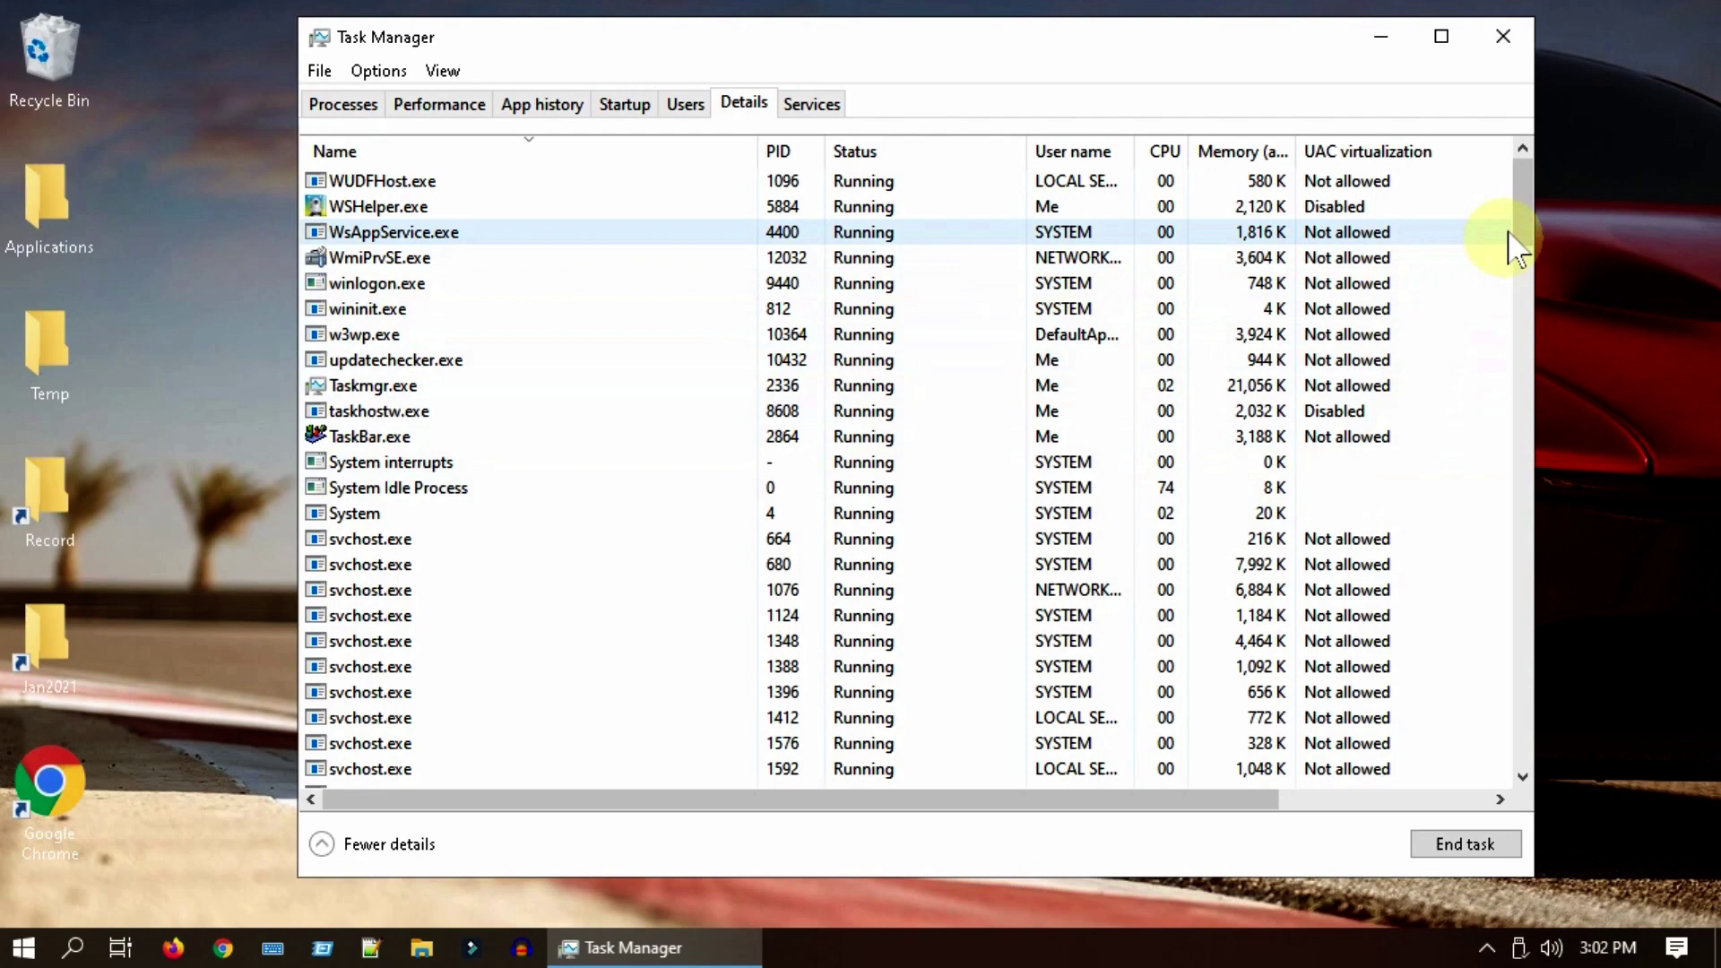
pyautogui.moveTo(1519, 240); pyautogui.dragTo(1573, 587)
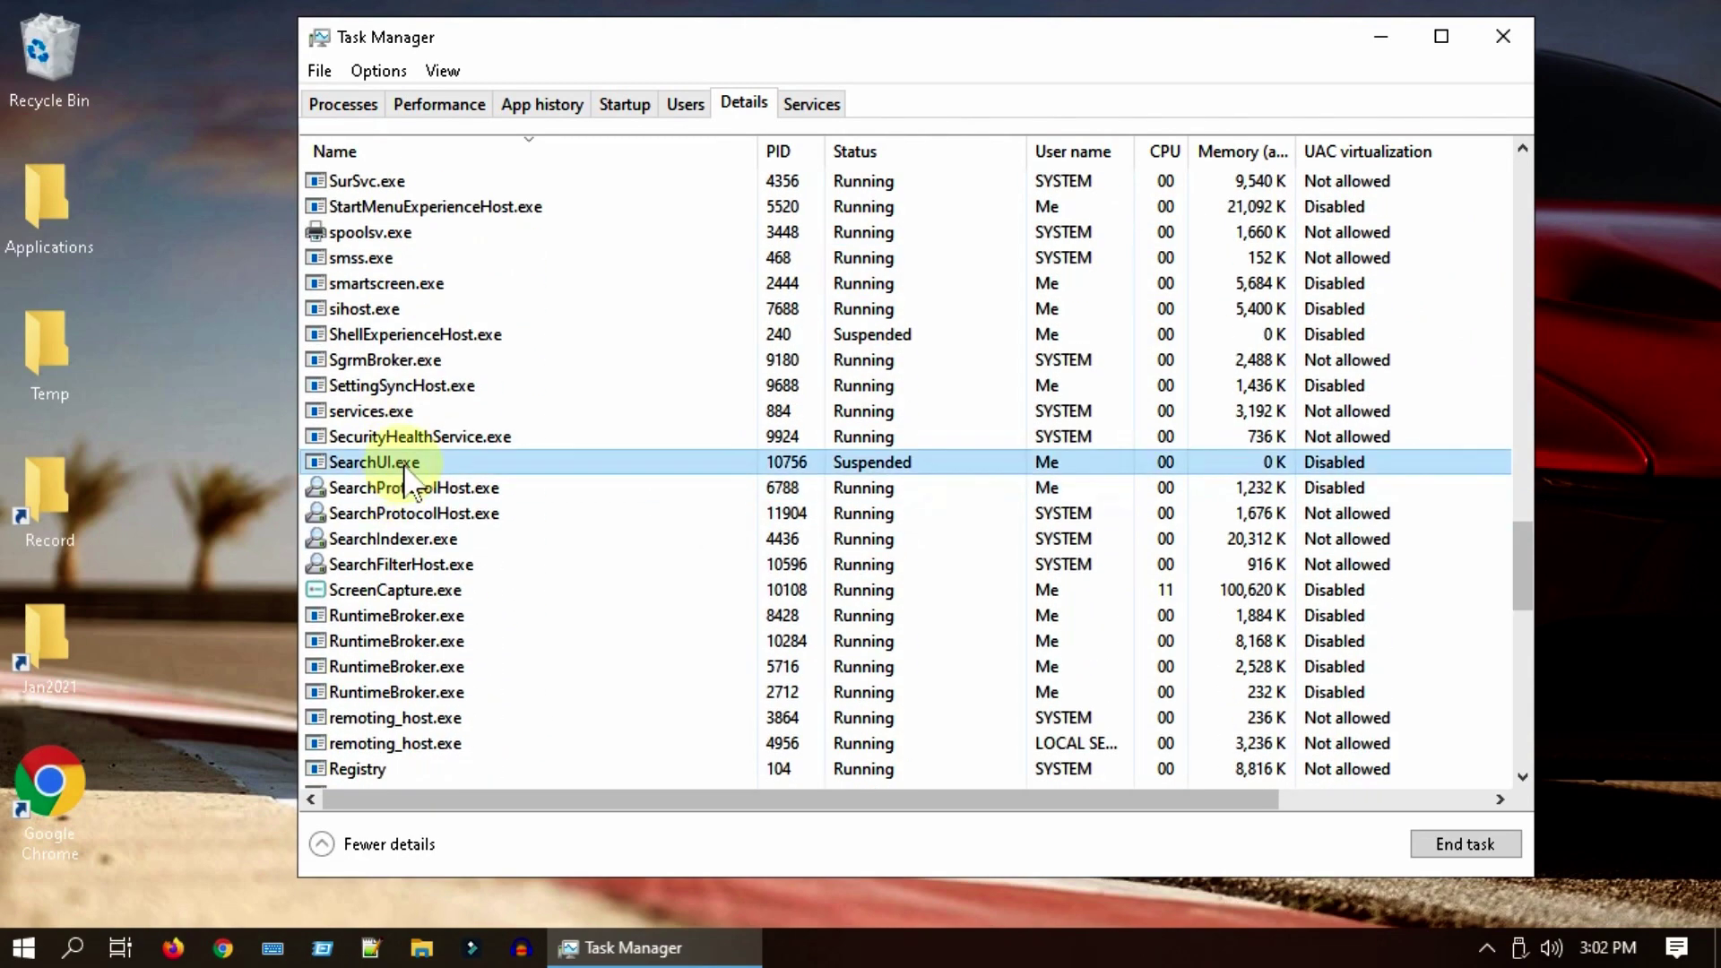
pyautogui.rightClick(520, 470)
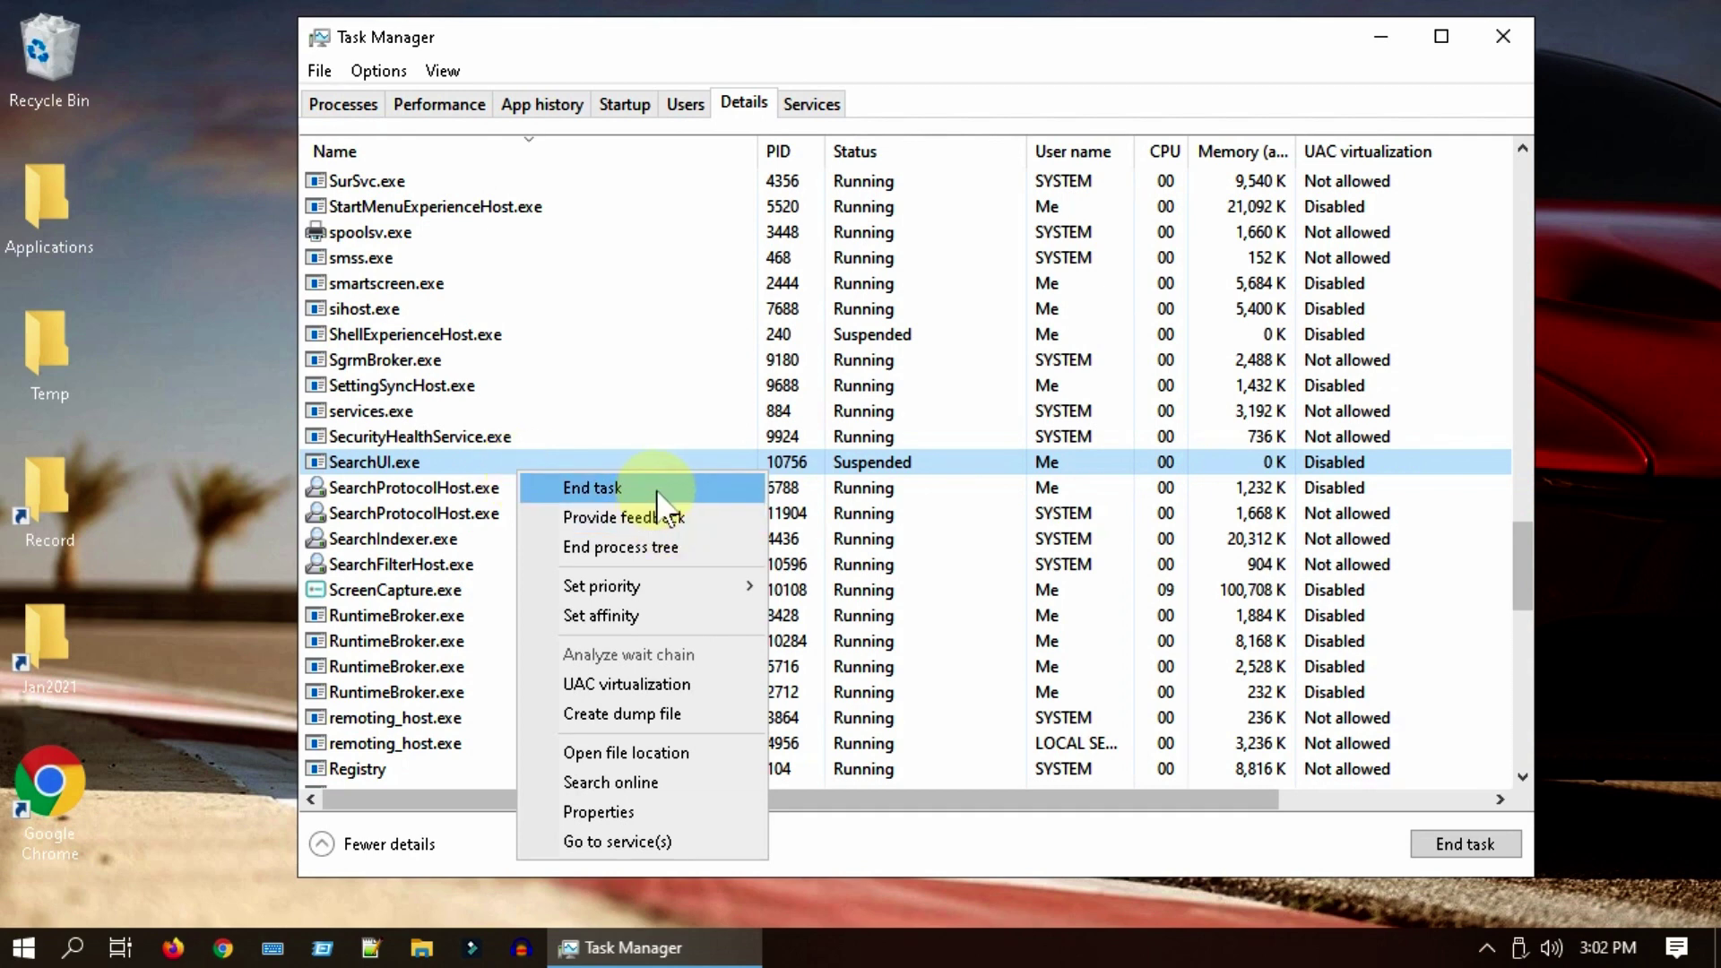
pyautogui.click(674, 508)
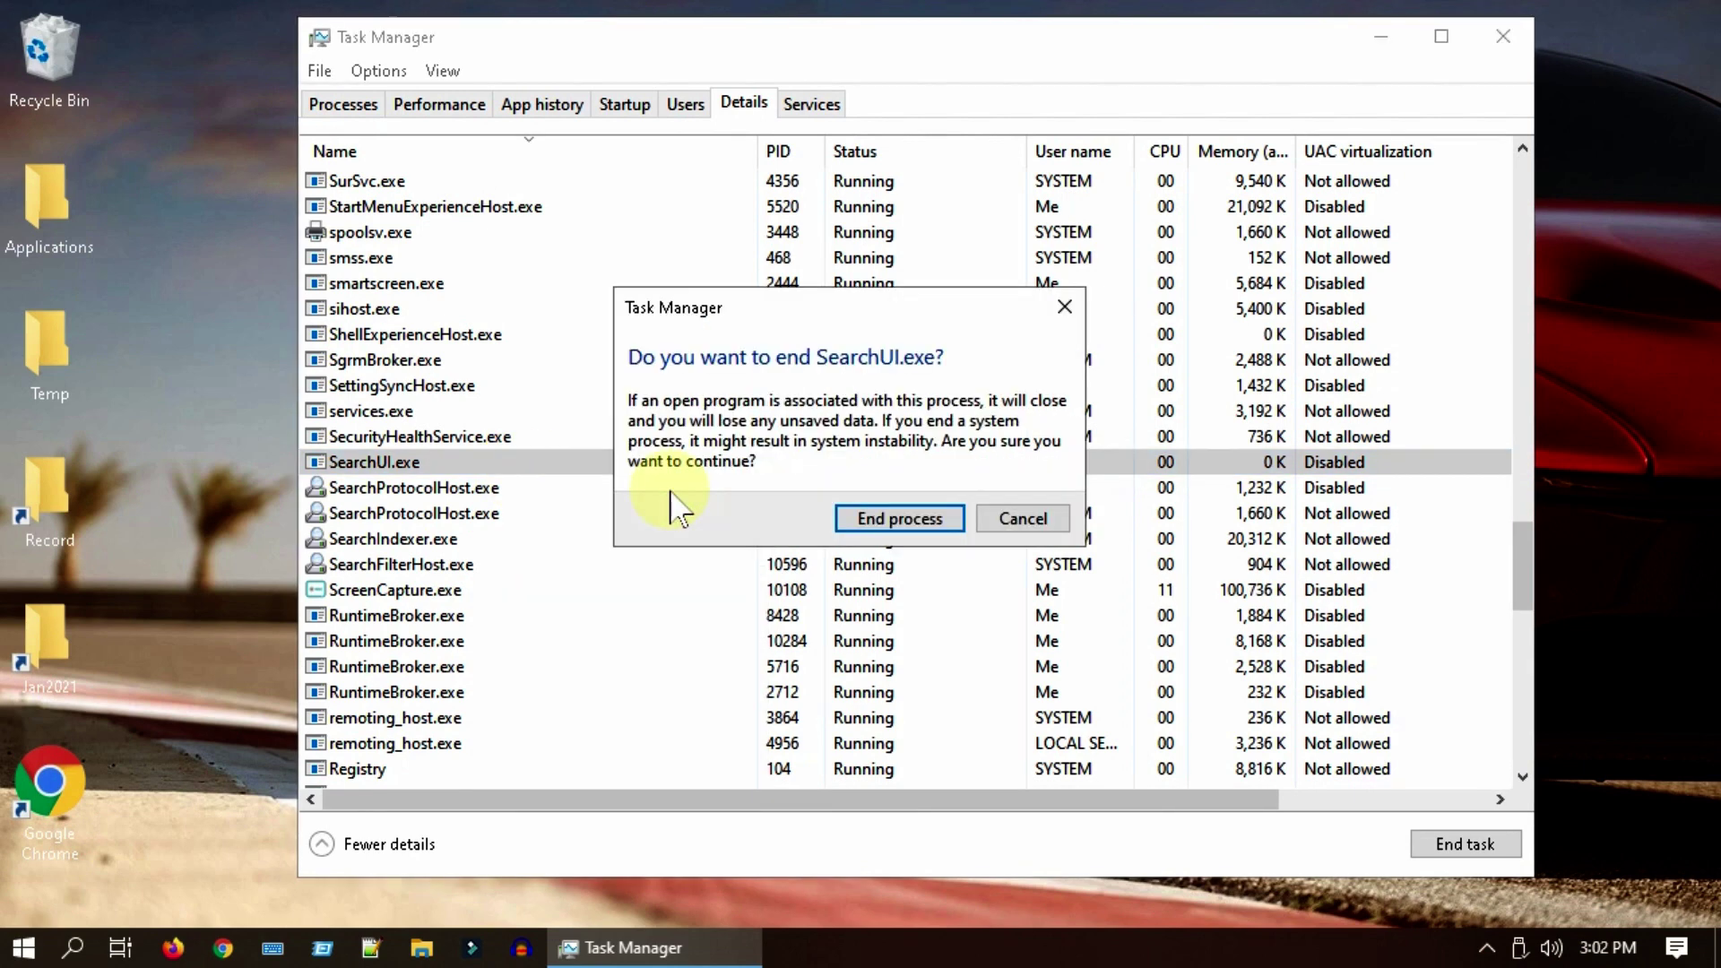
pyautogui.click(937, 527)
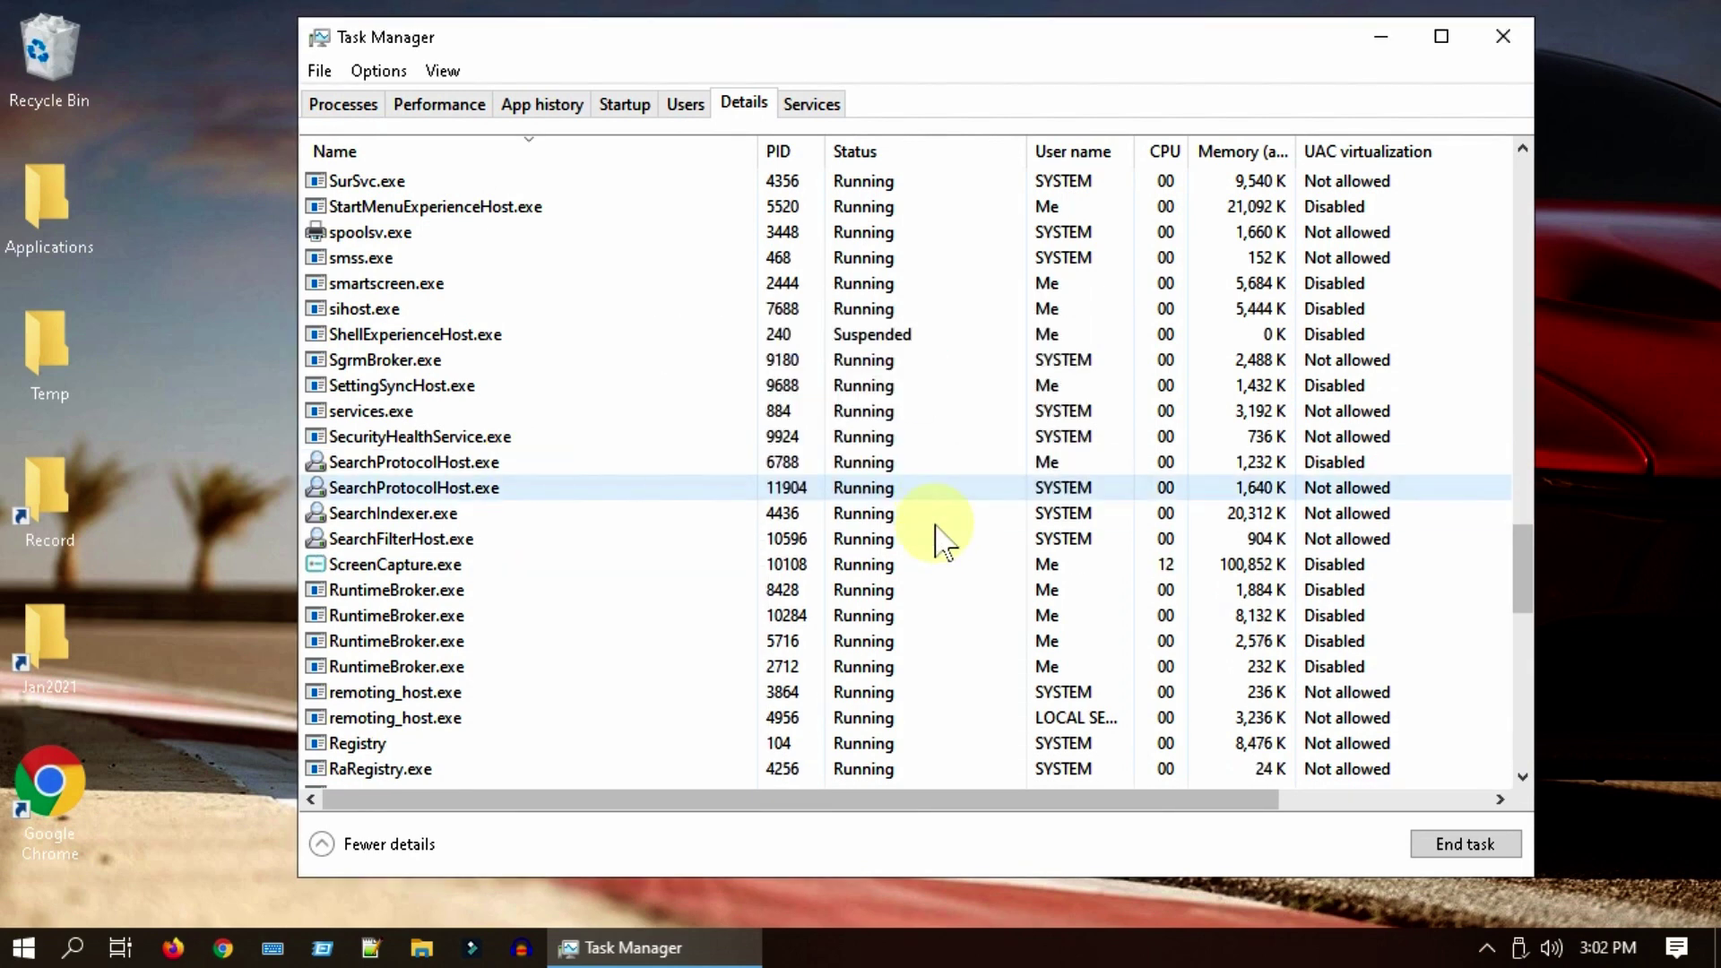
pyautogui.click(454, 465)
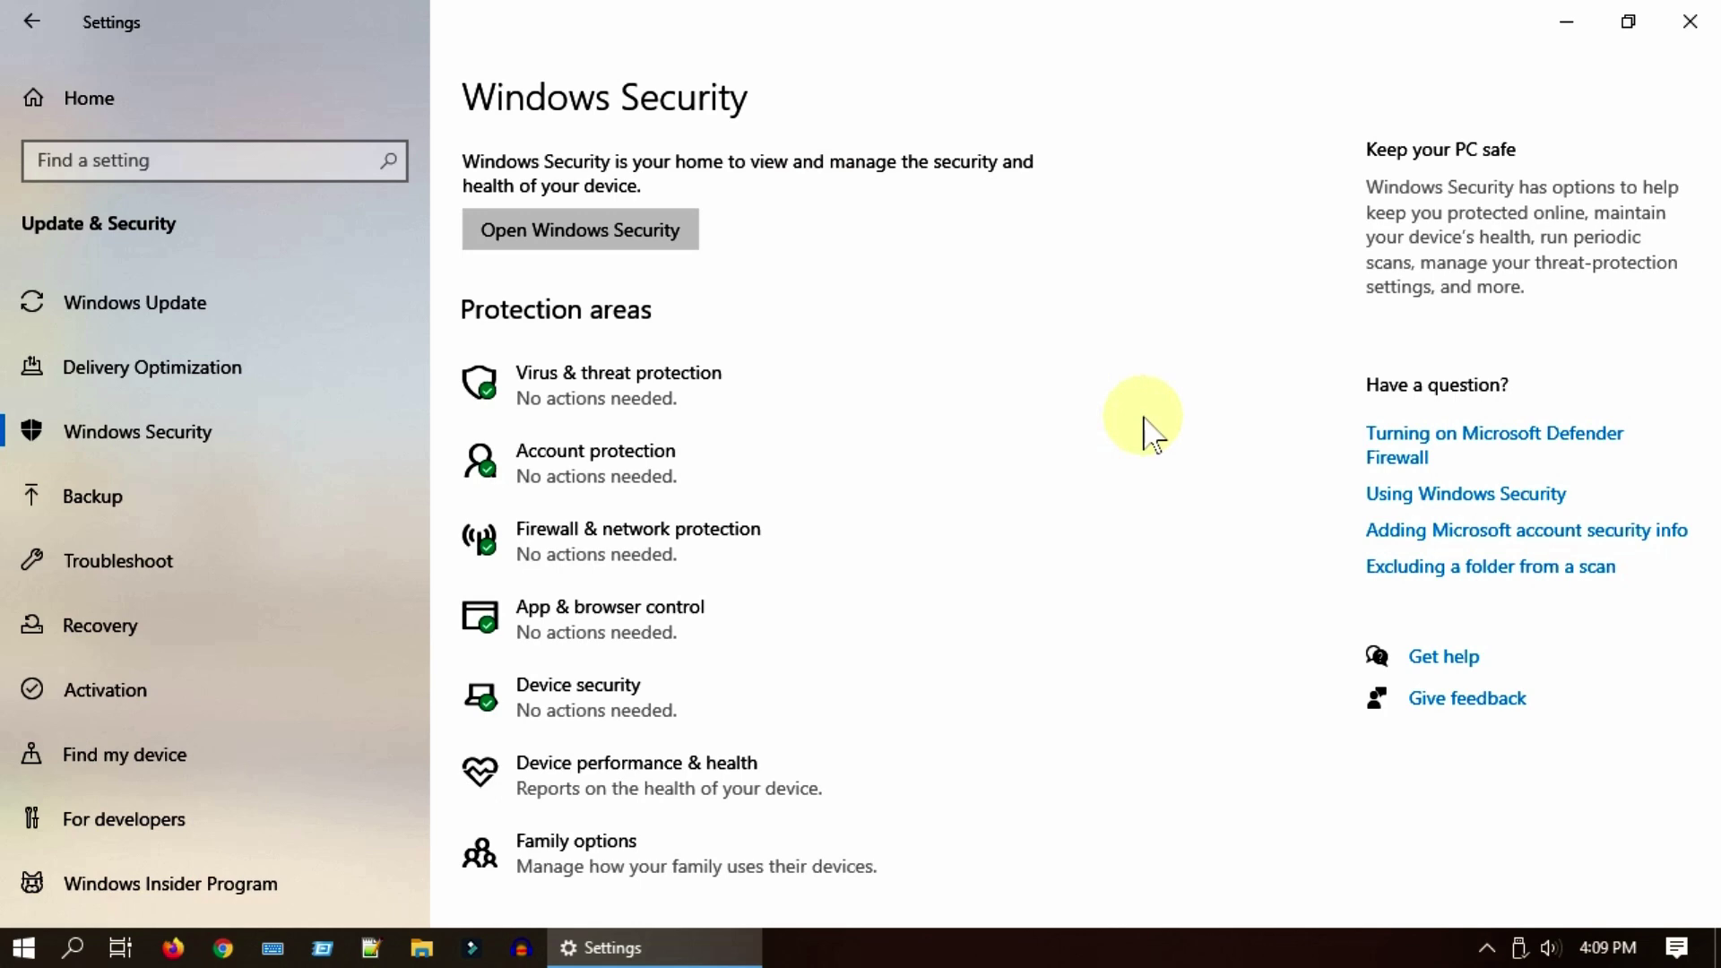
# Check that Windows Security's overview reports no actions needed, then close it.
pyautogui.click(635, 237)
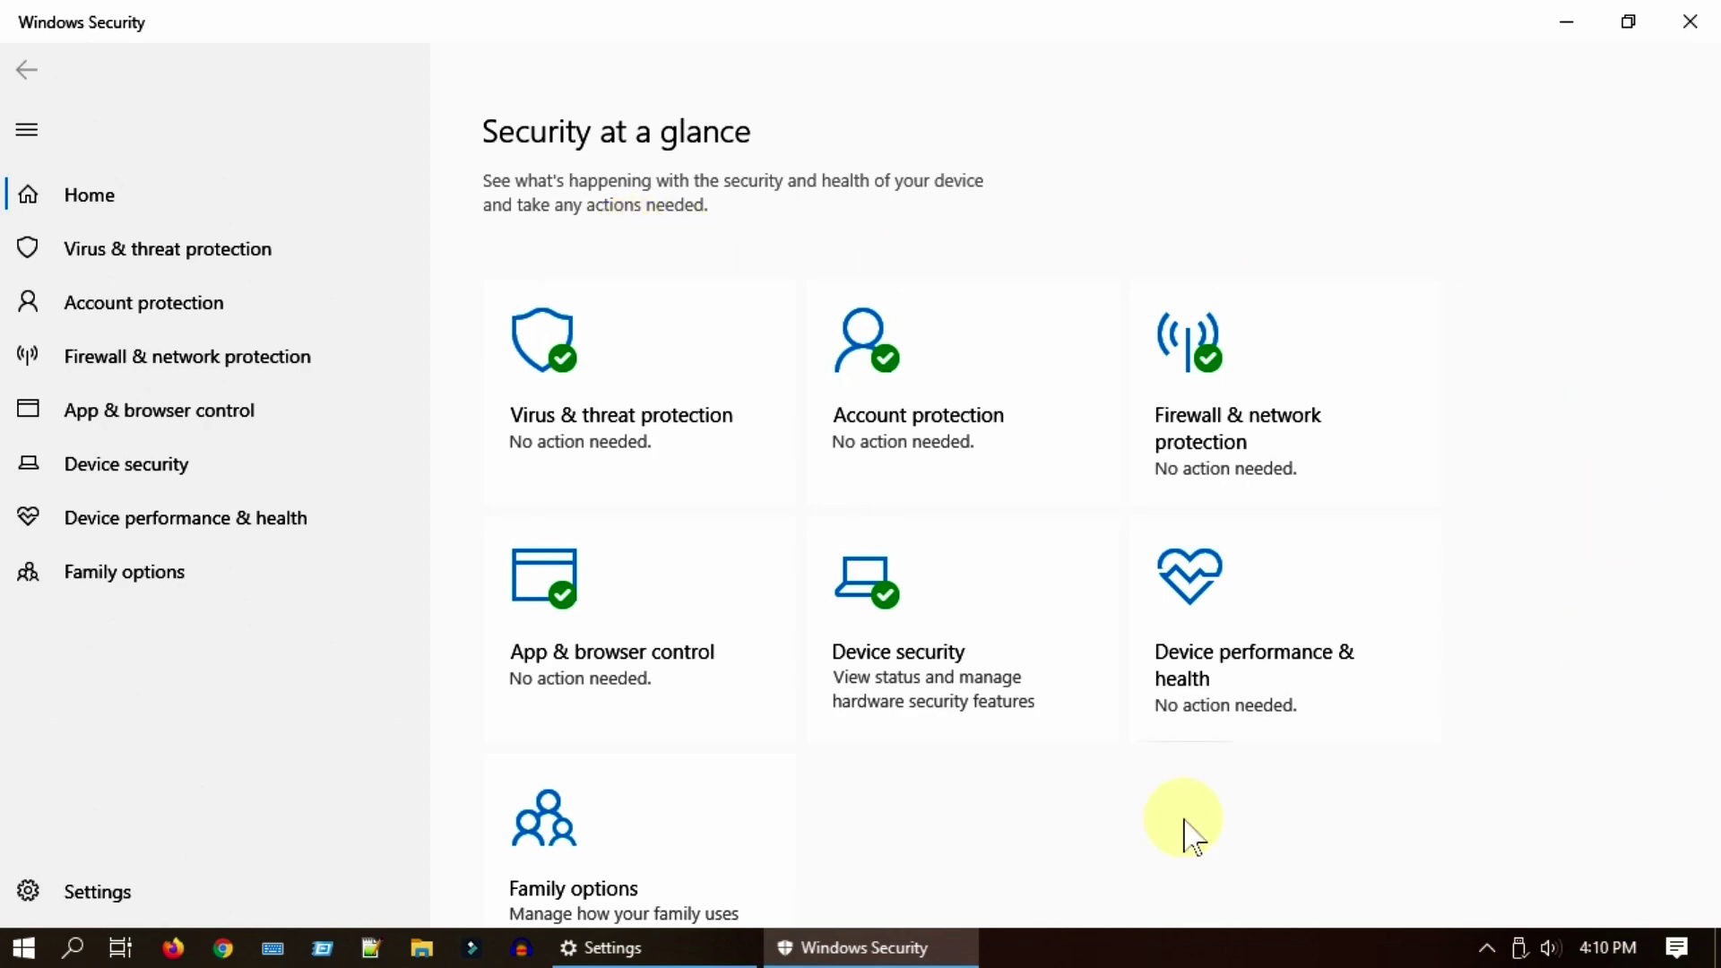
pyautogui.click(1689, 21)
# Uninstall Avast Free Antivirus from Settings' Apps & features and restart the computer.
pyautogui.click(1690, 18)
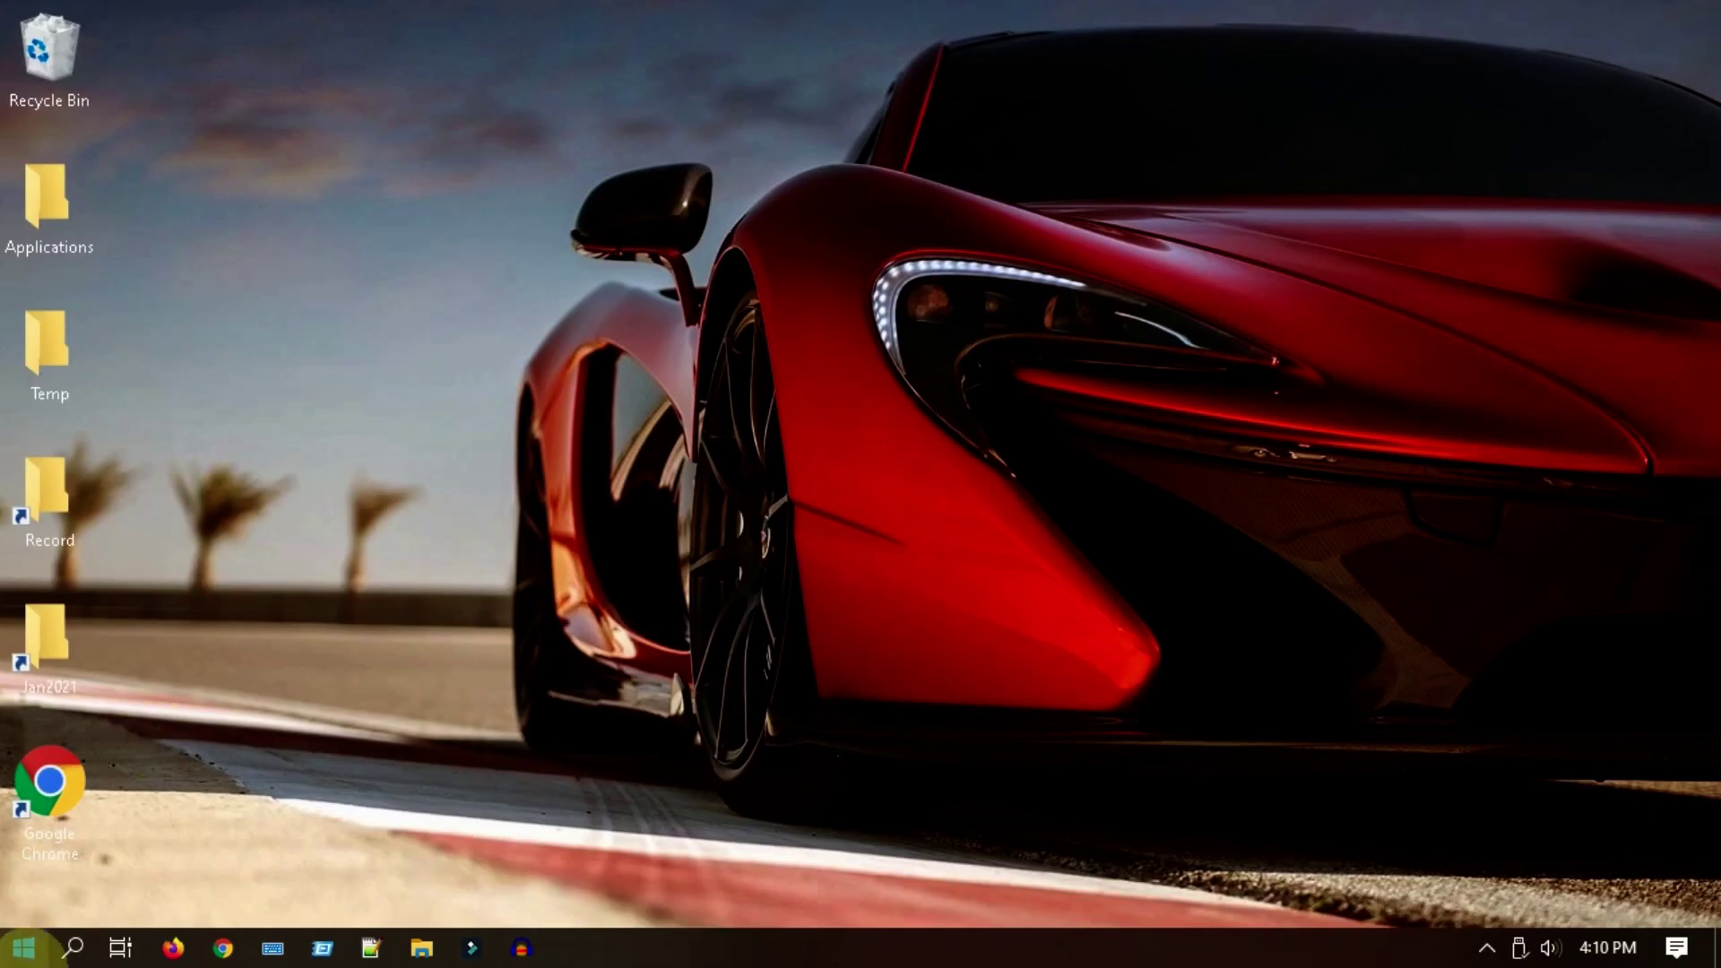
pyautogui.rightClick(34, 960)
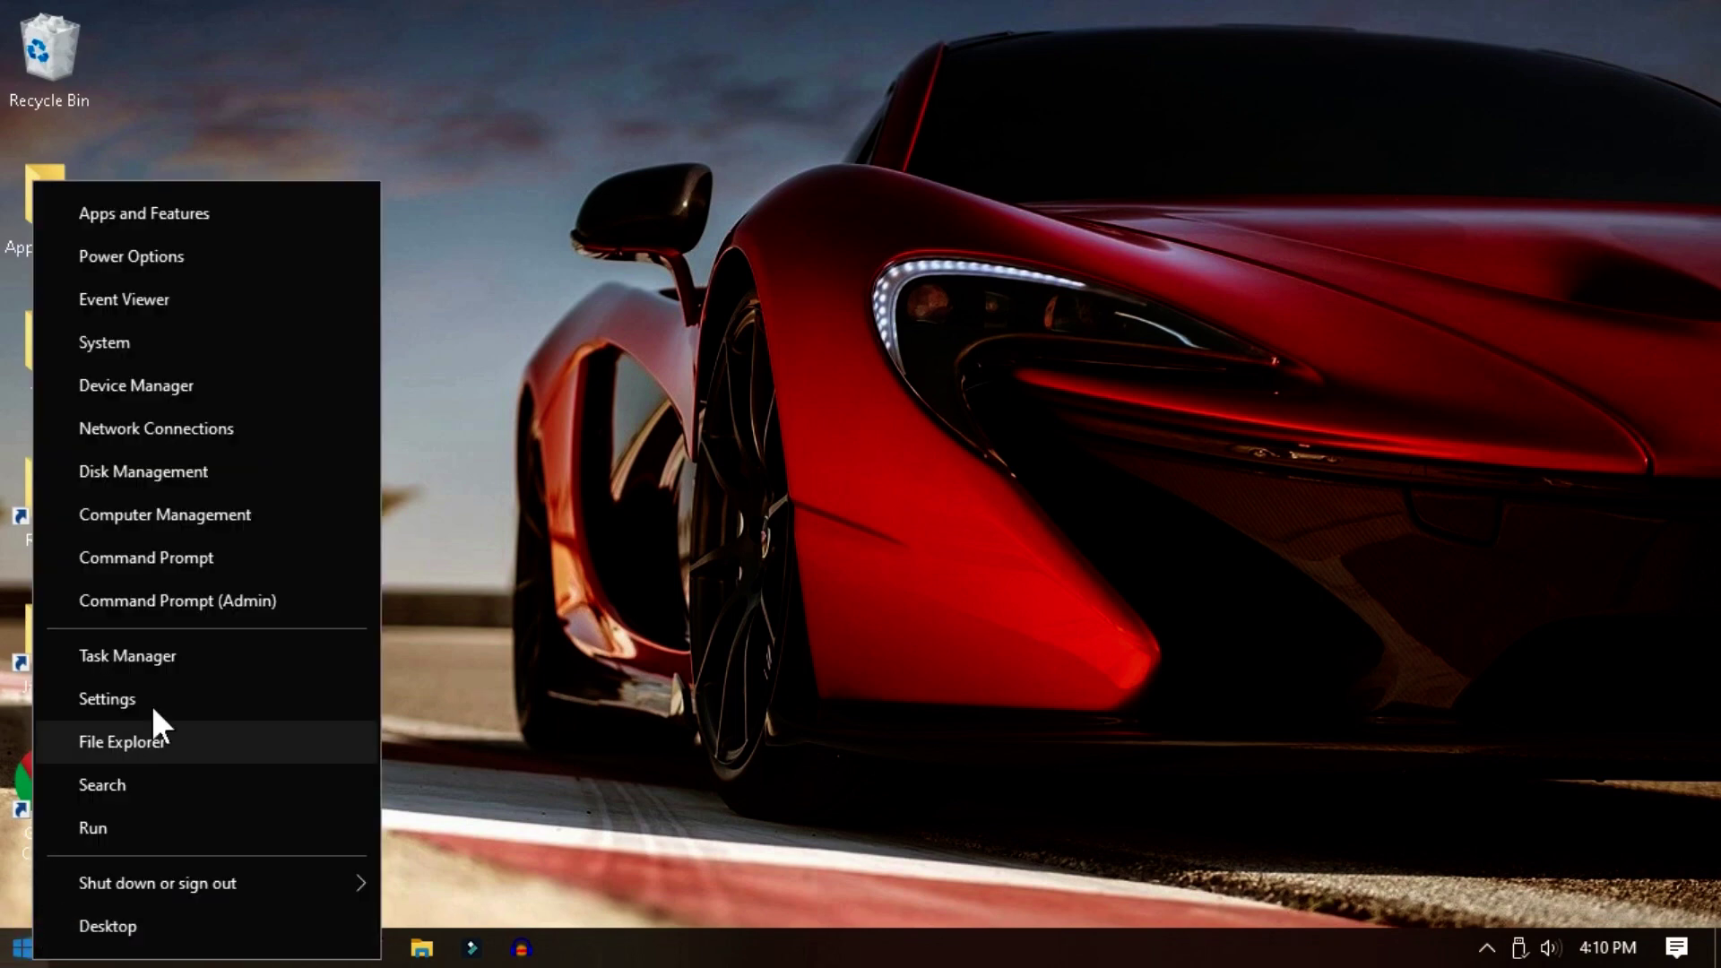
pyautogui.click(232, 687)
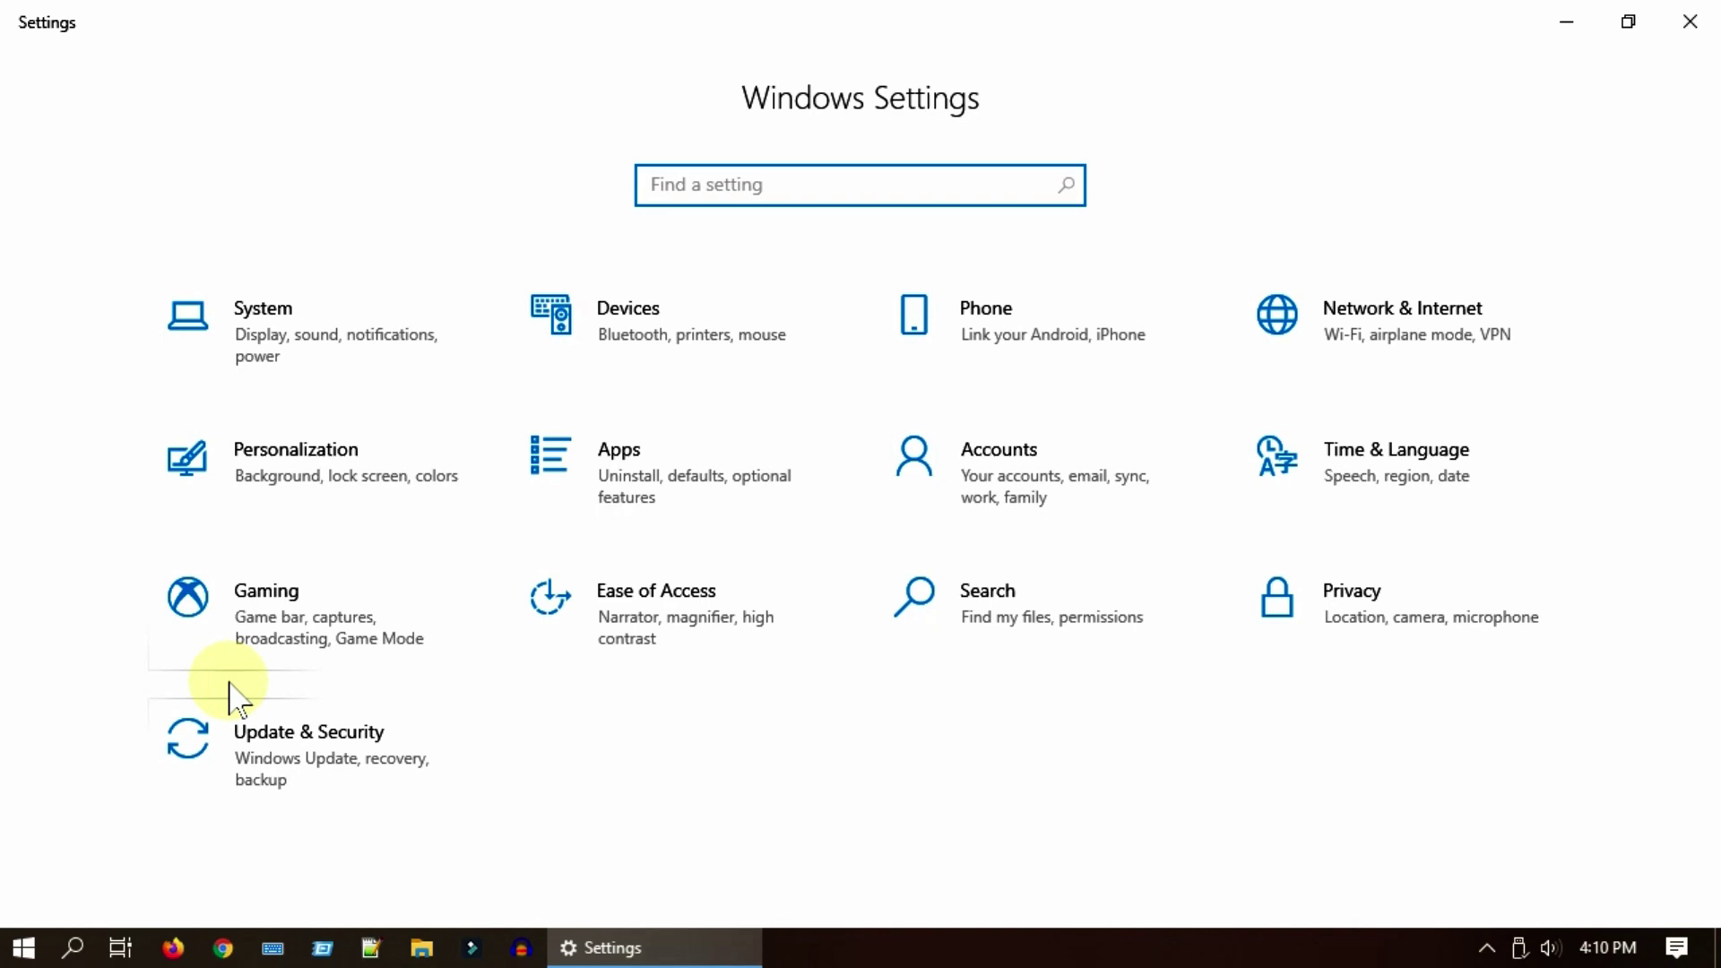
pyautogui.click(714, 489)
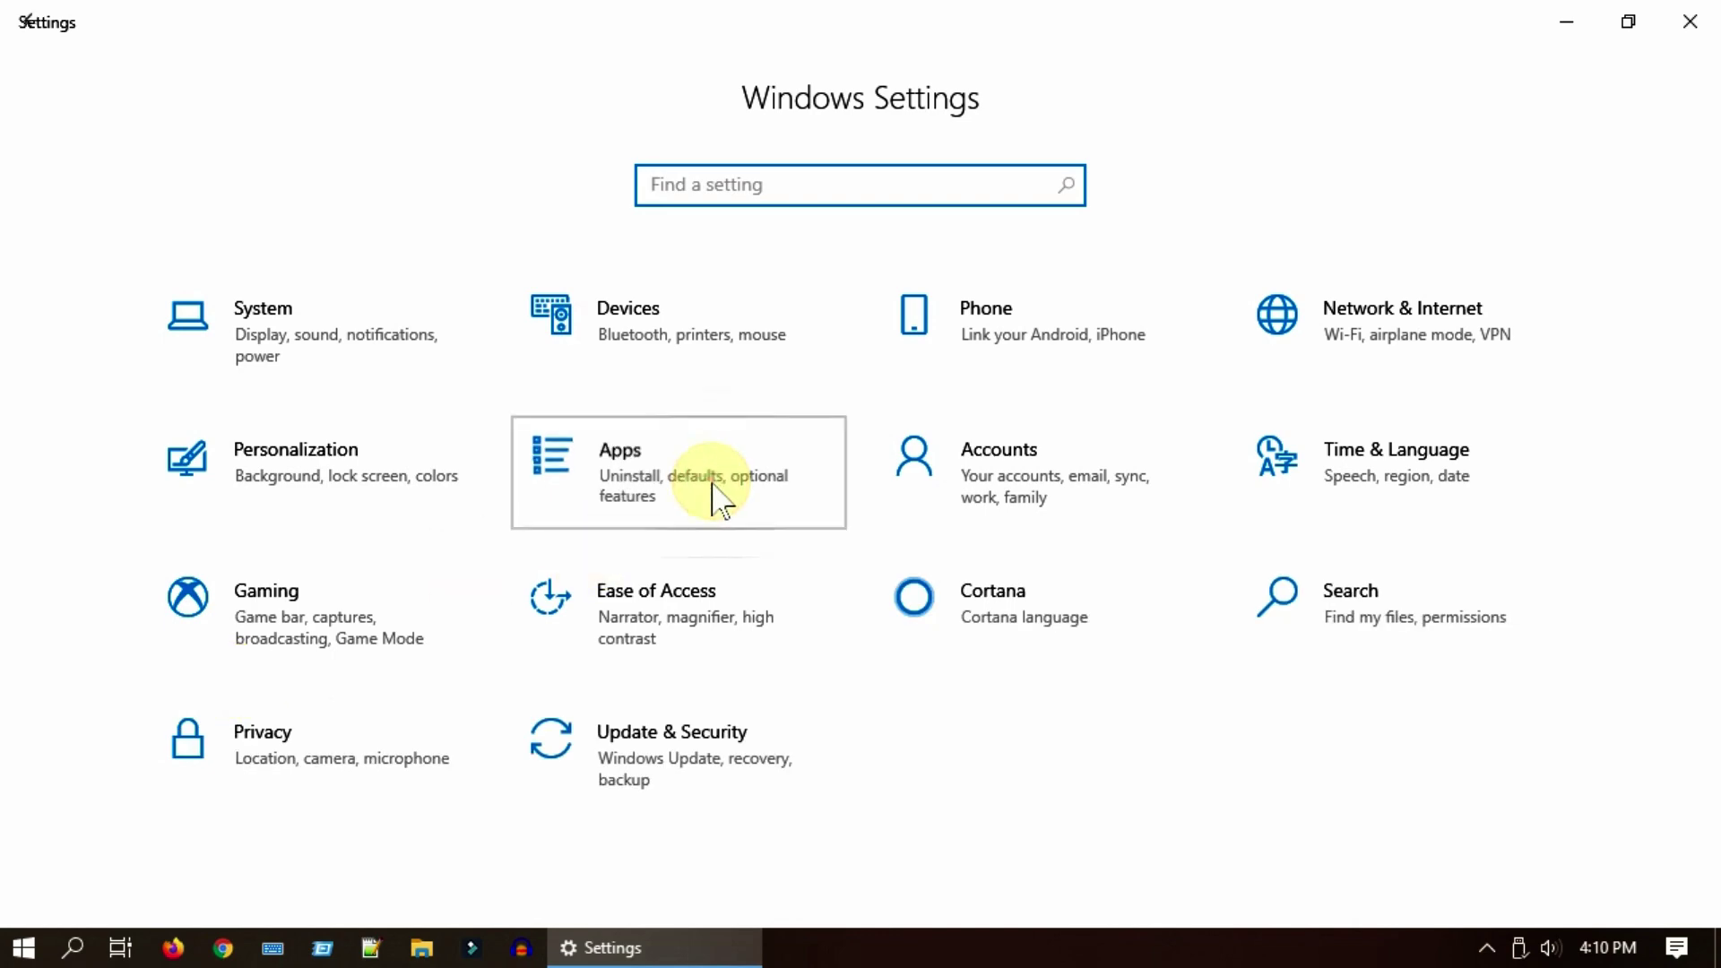
pyautogui.scroll(-10, 1053, 764)
pyautogui.scroll(-3, 1053, 771)
pyautogui.click(887, 605)
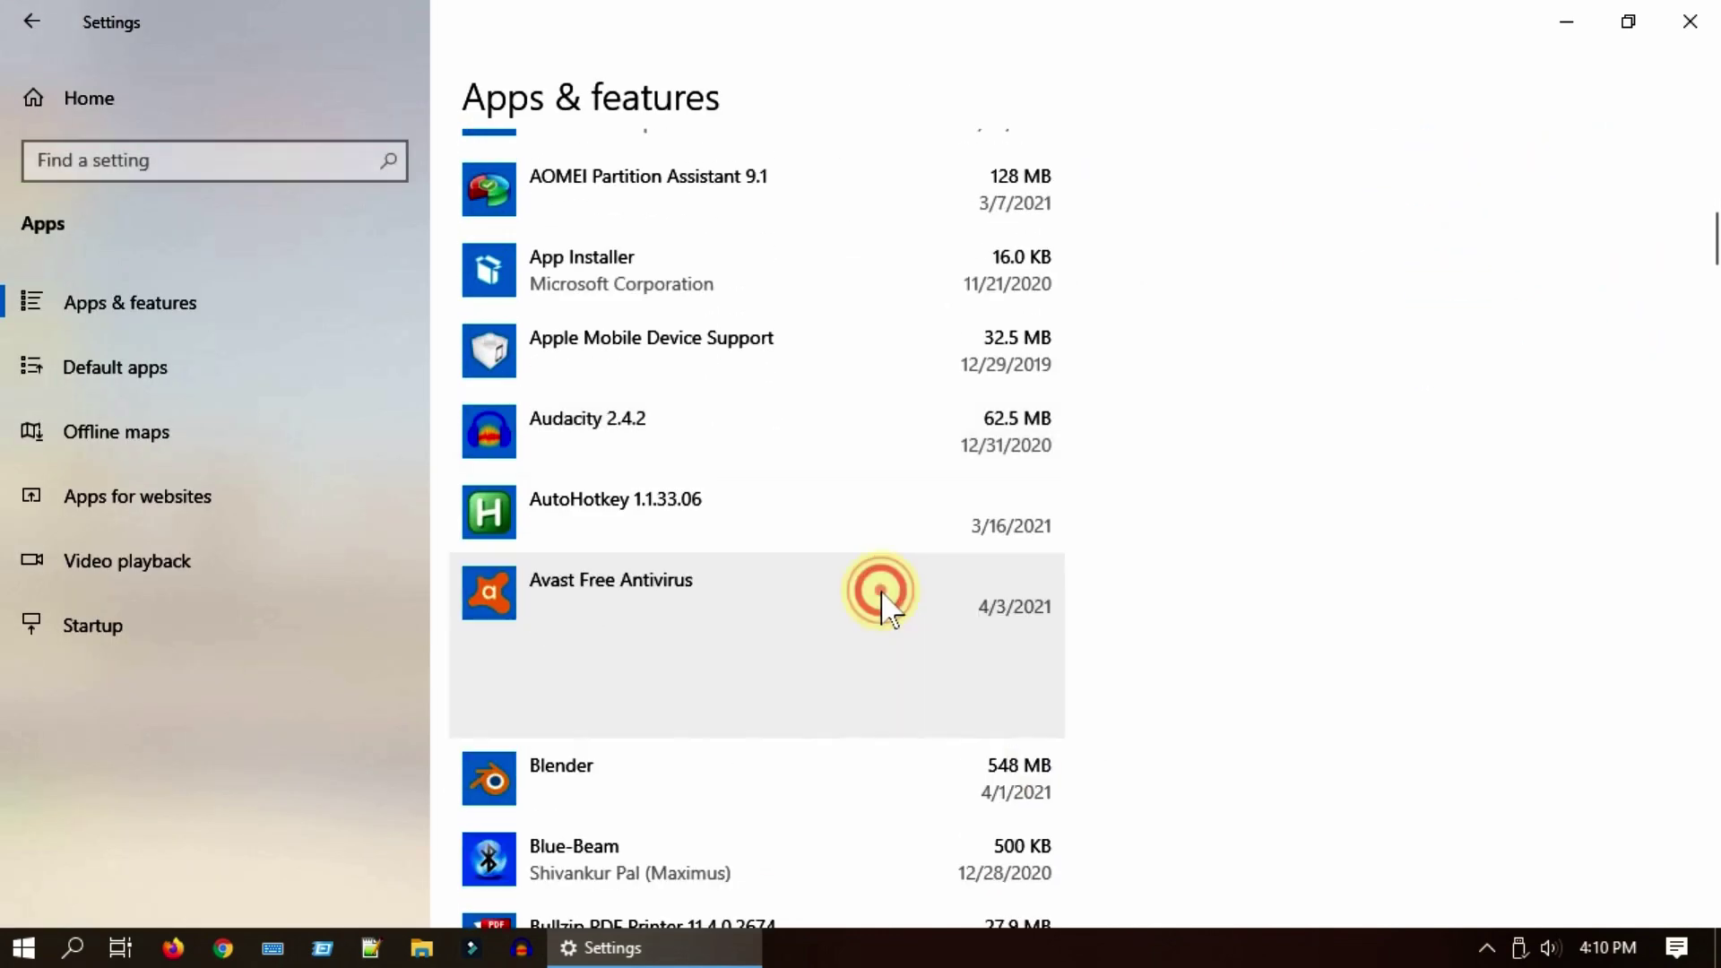
pyautogui.click(1025, 708)
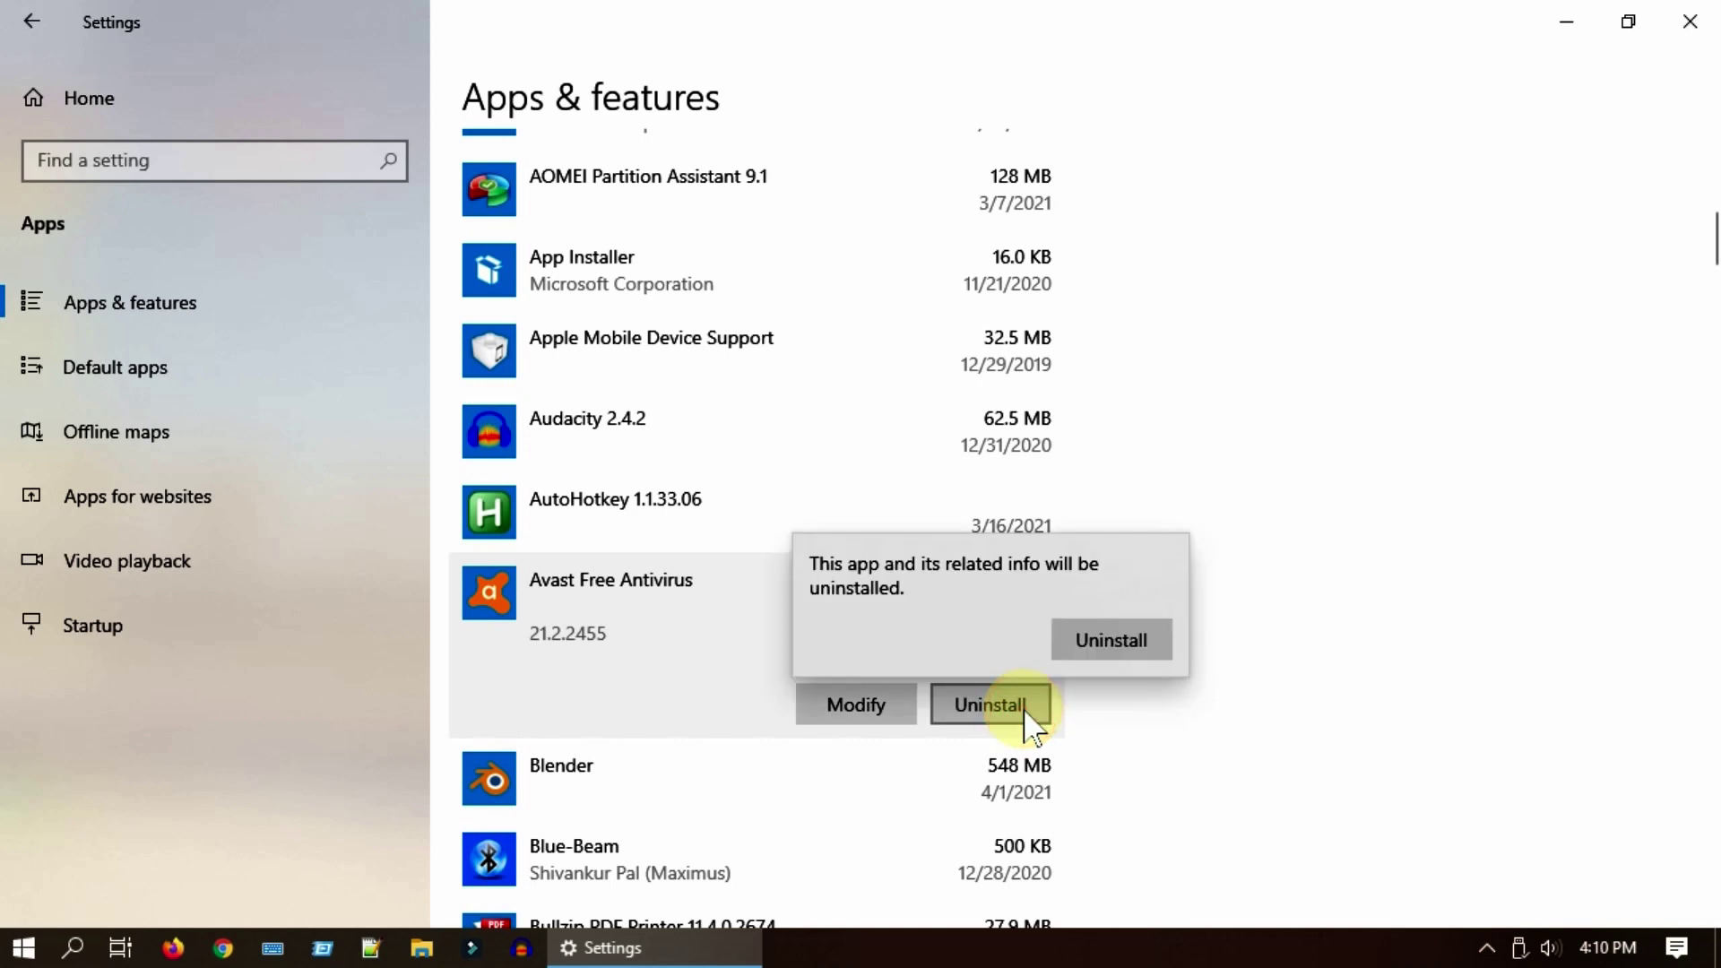
pyautogui.click(1147, 649)
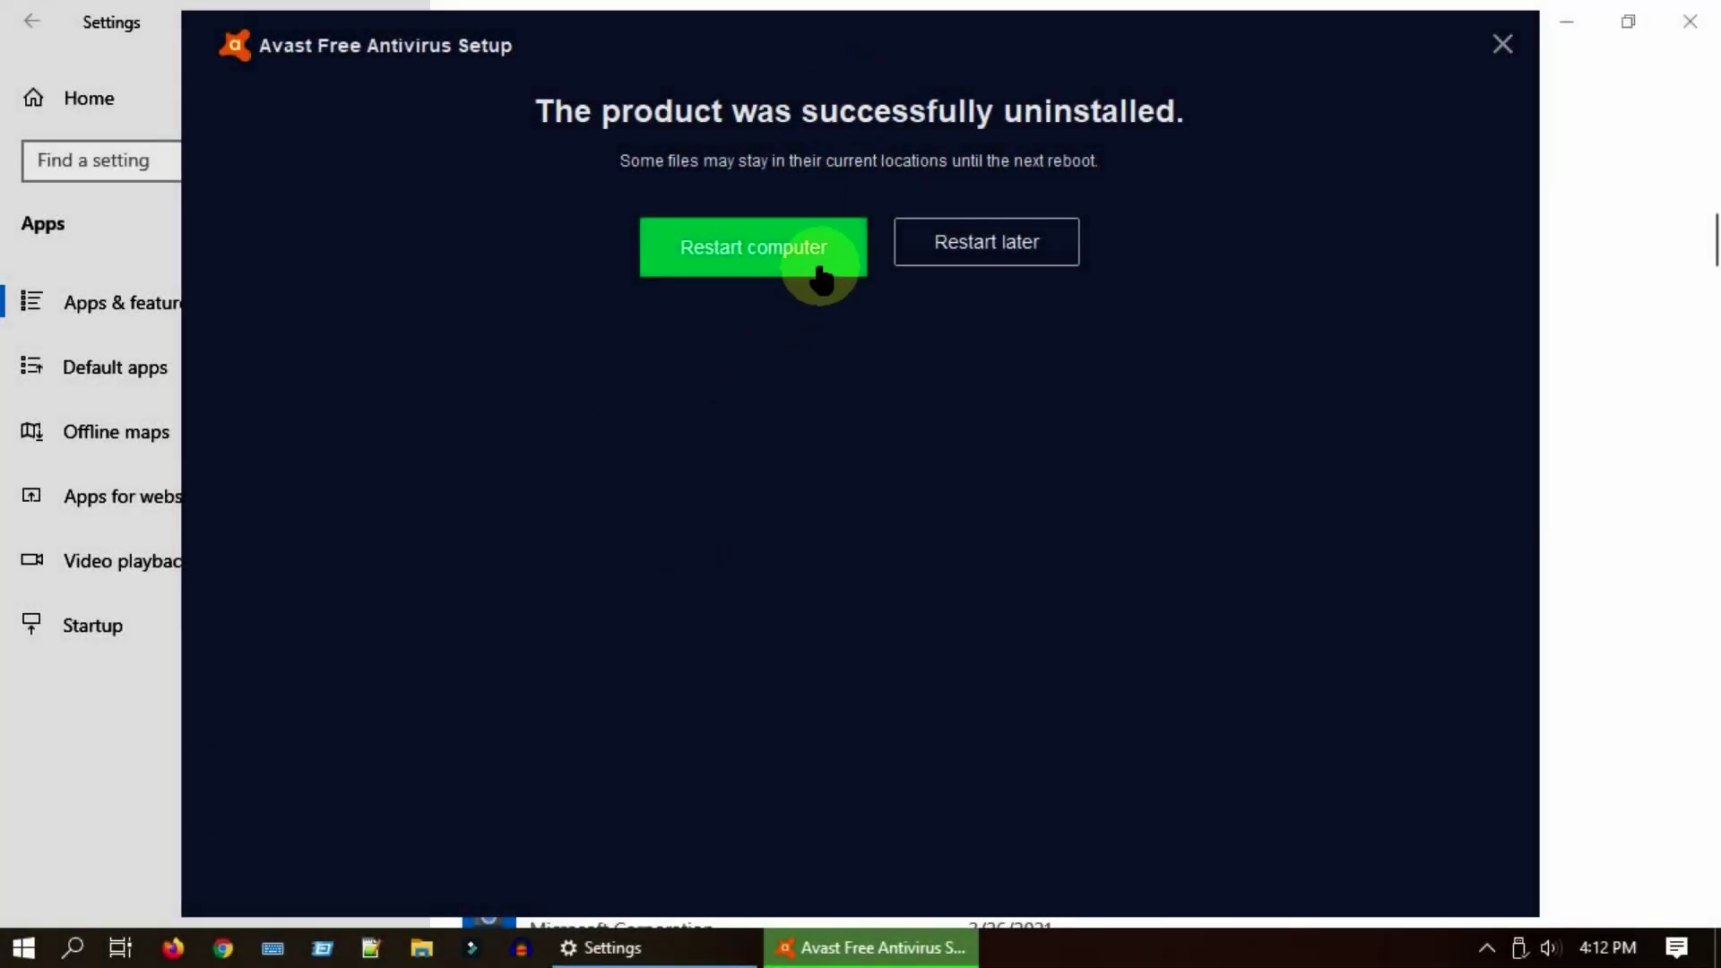
pyautogui.click(821, 280)
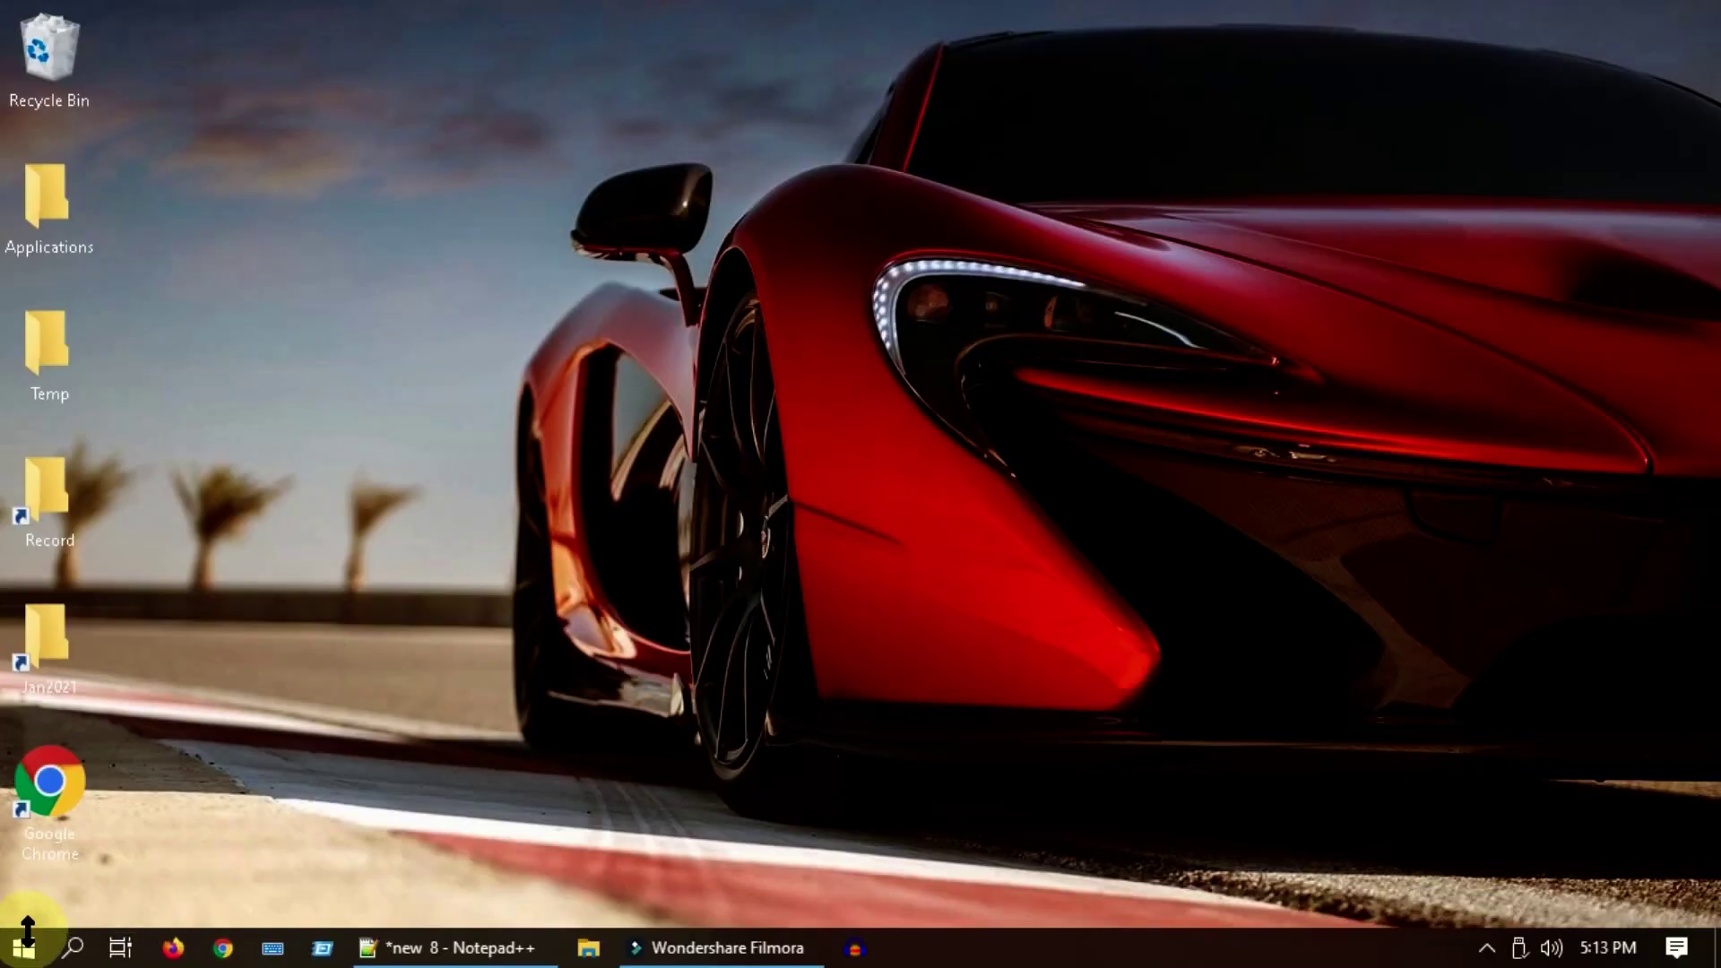
# Prepare a Task Manager new task running 'powershell' with administrative privileges ticked.
pyautogui.rightClick(27, 946)
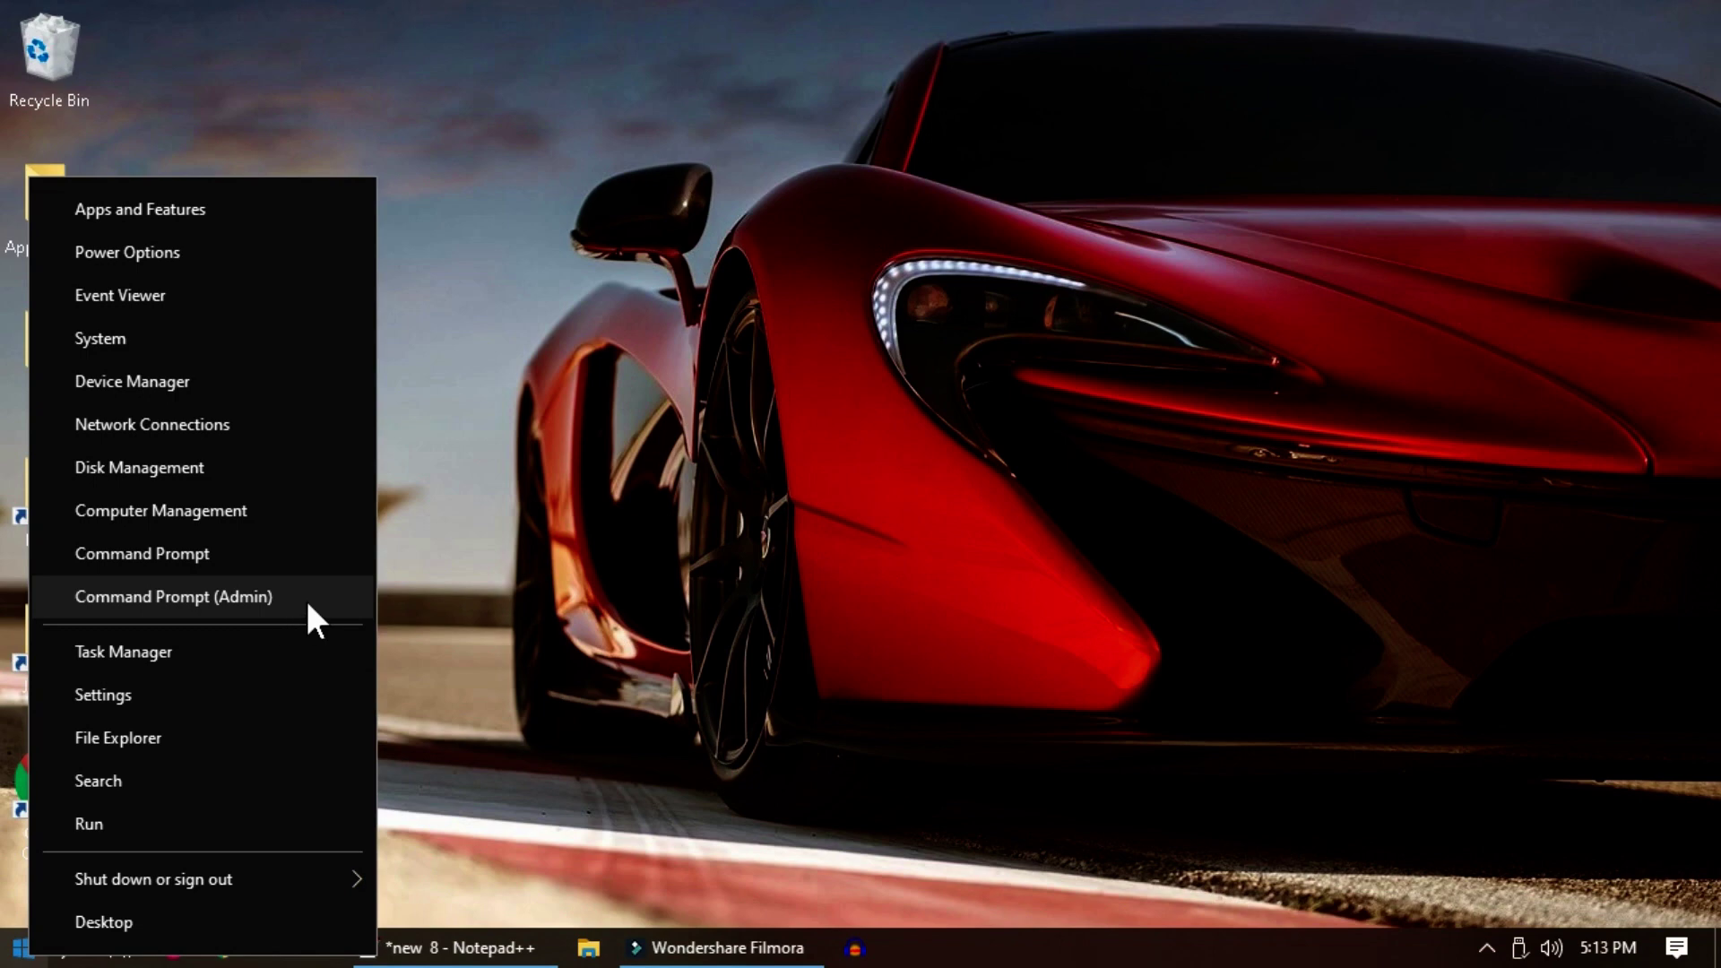
pyautogui.click(328, 661)
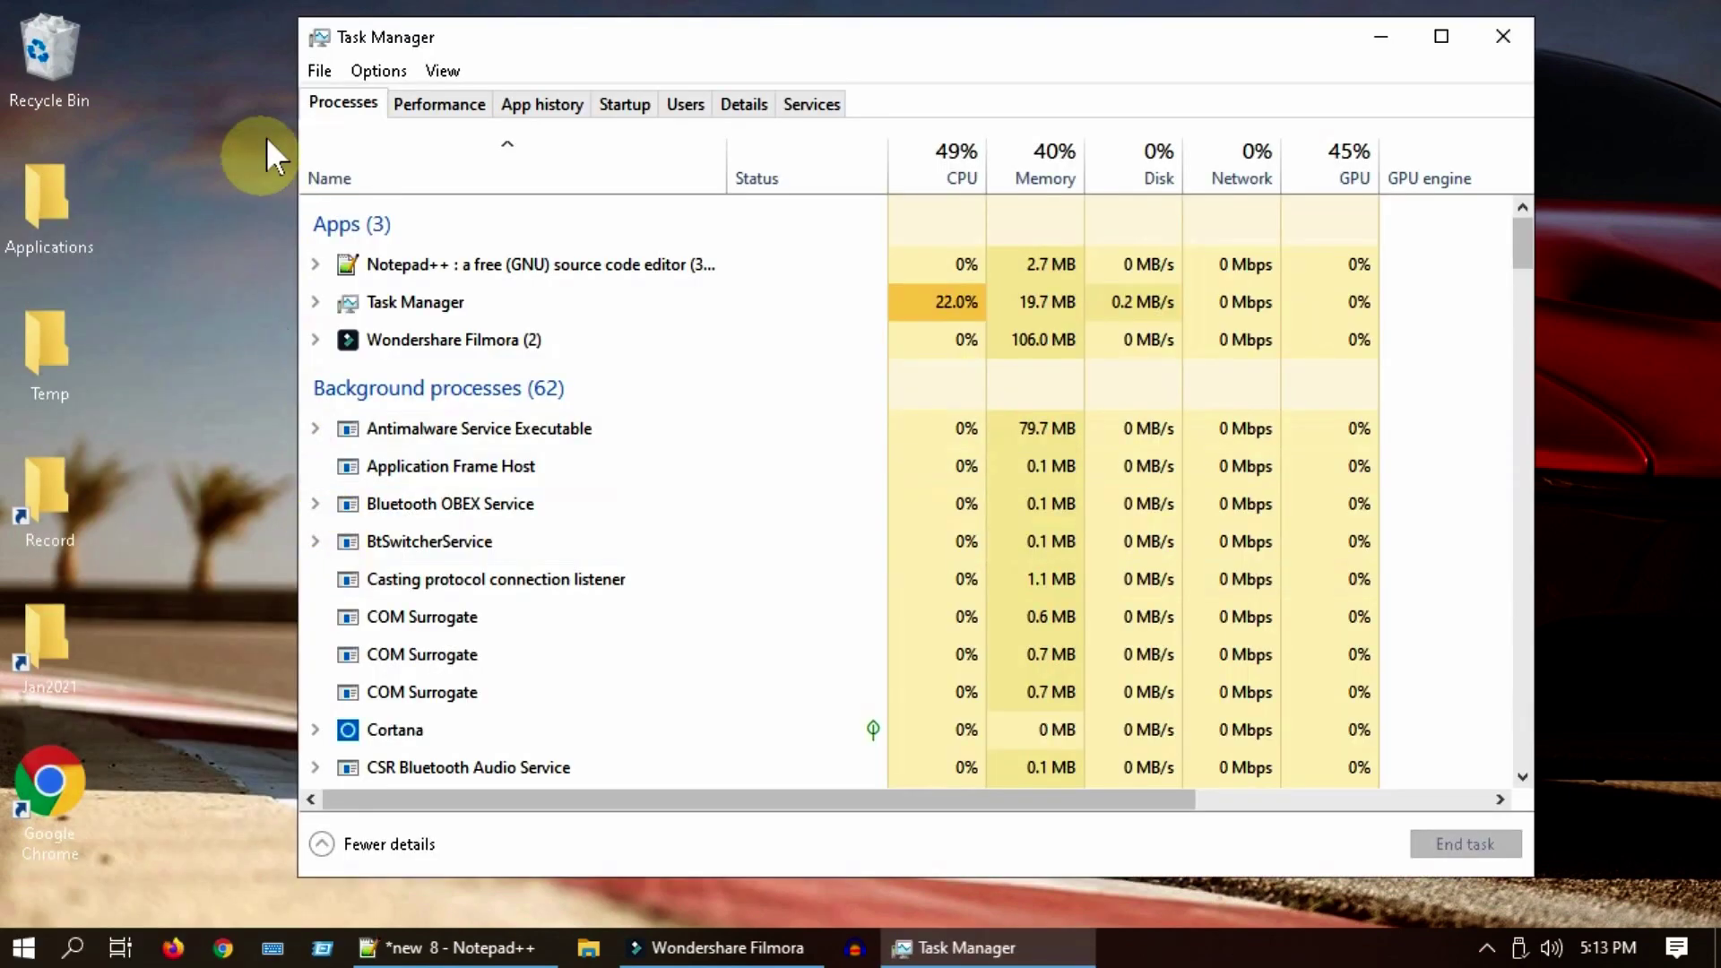
pyautogui.click(319, 71)
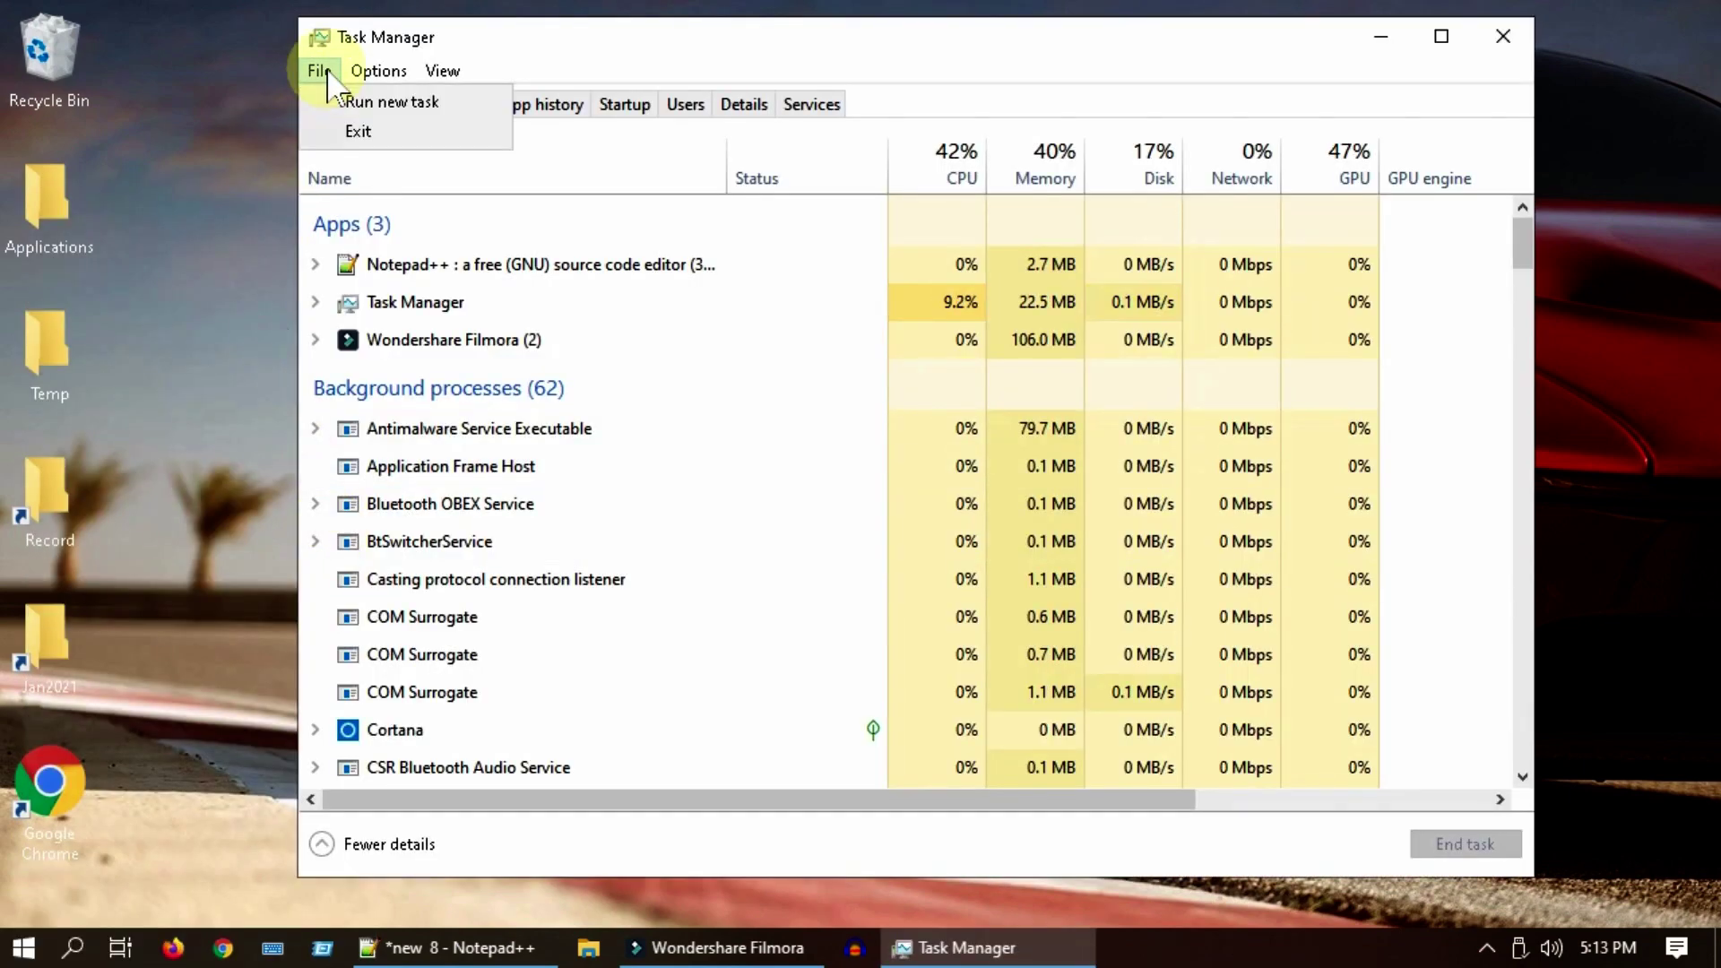
pyautogui.click(453, 104)
pyautogui.moveTo(1156, 948)
pyautogui.write('powershell')
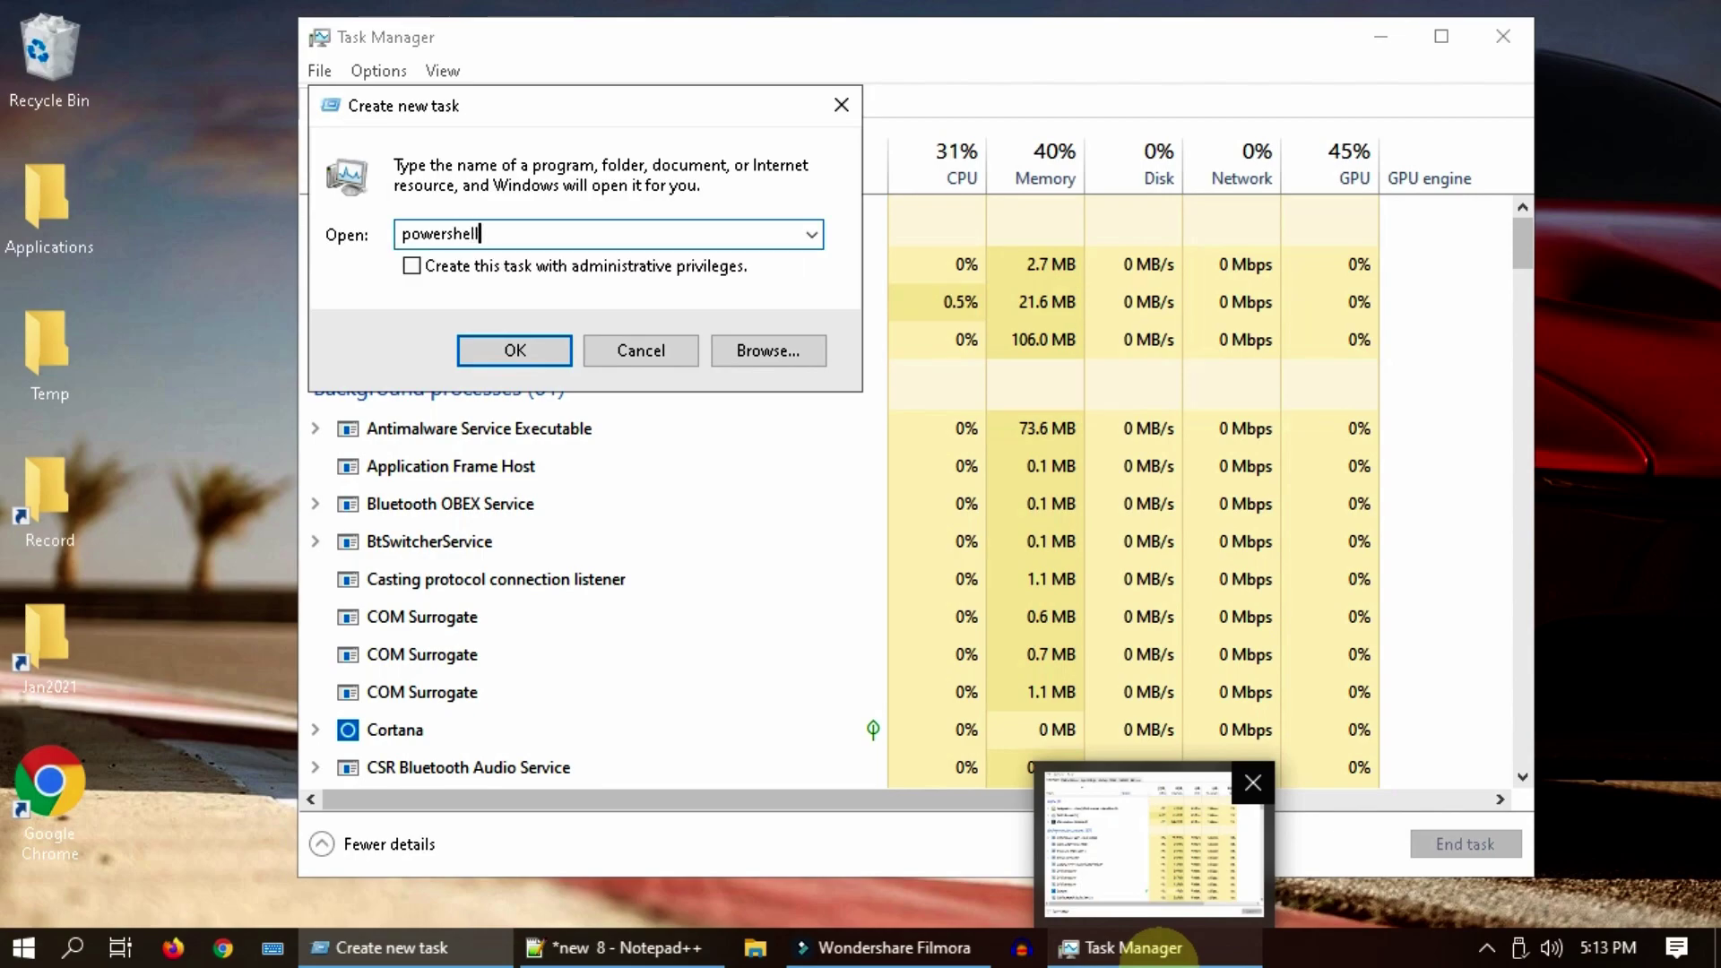
pyautogui.click(413, 270)
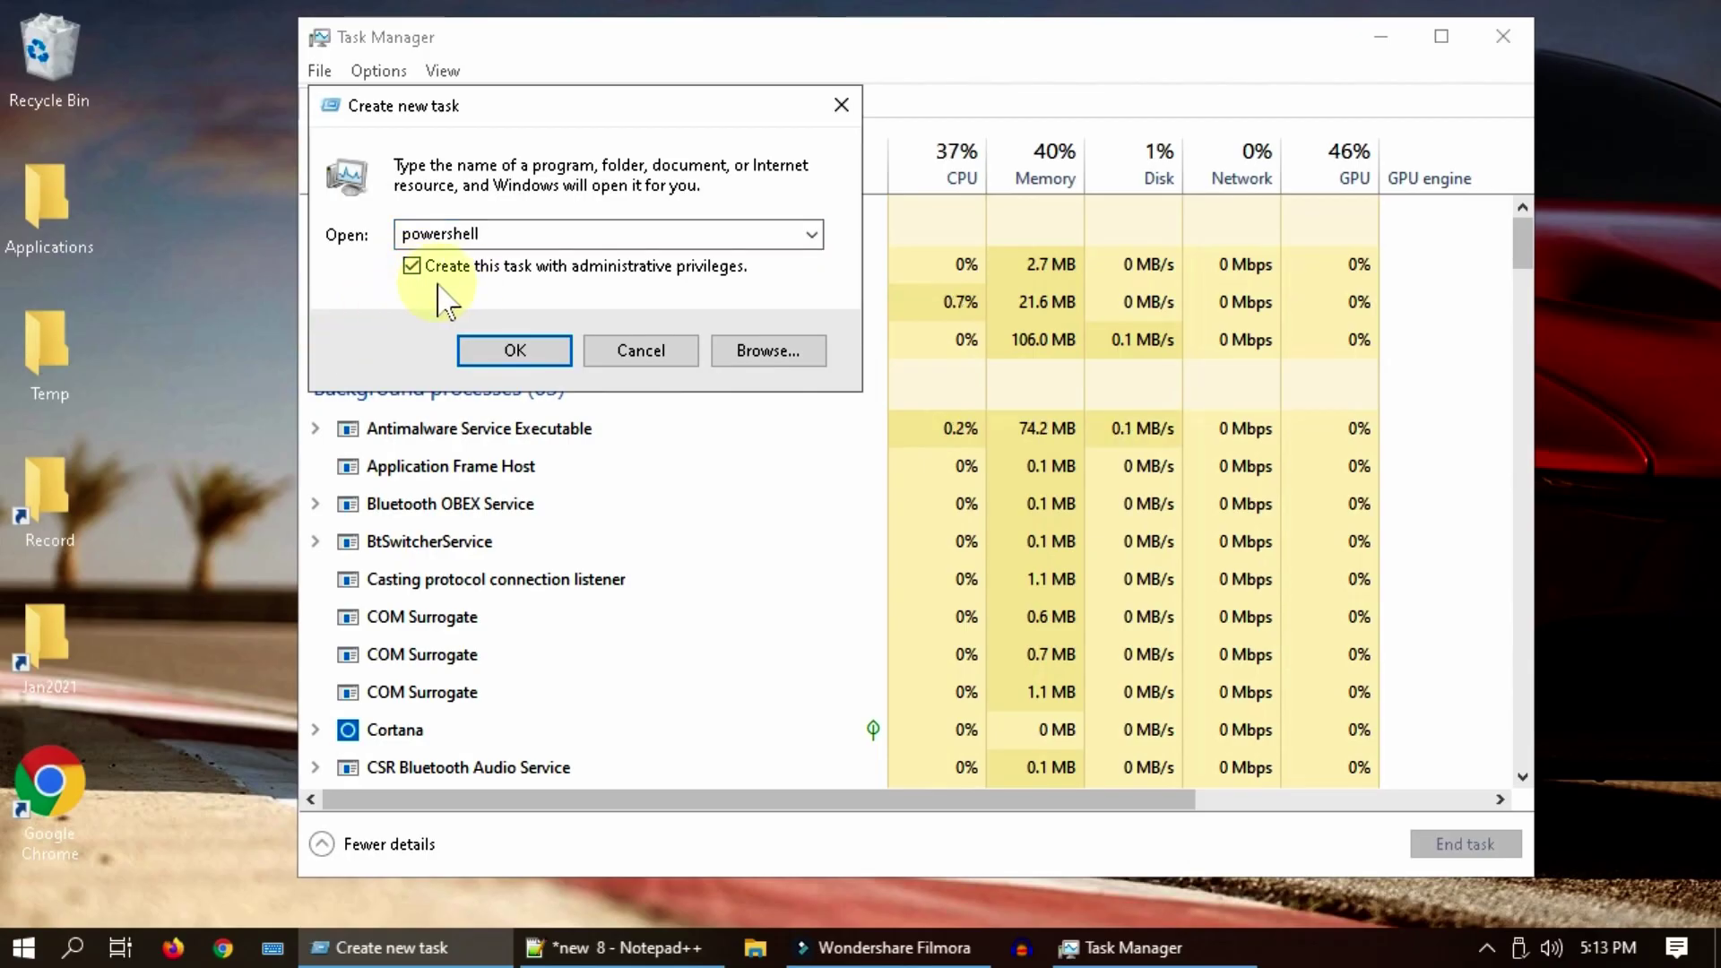
# Launch elevated PowerShell and set the CurrentUser execution policy to Unrestricted.
pyautogui.click(529, 357)
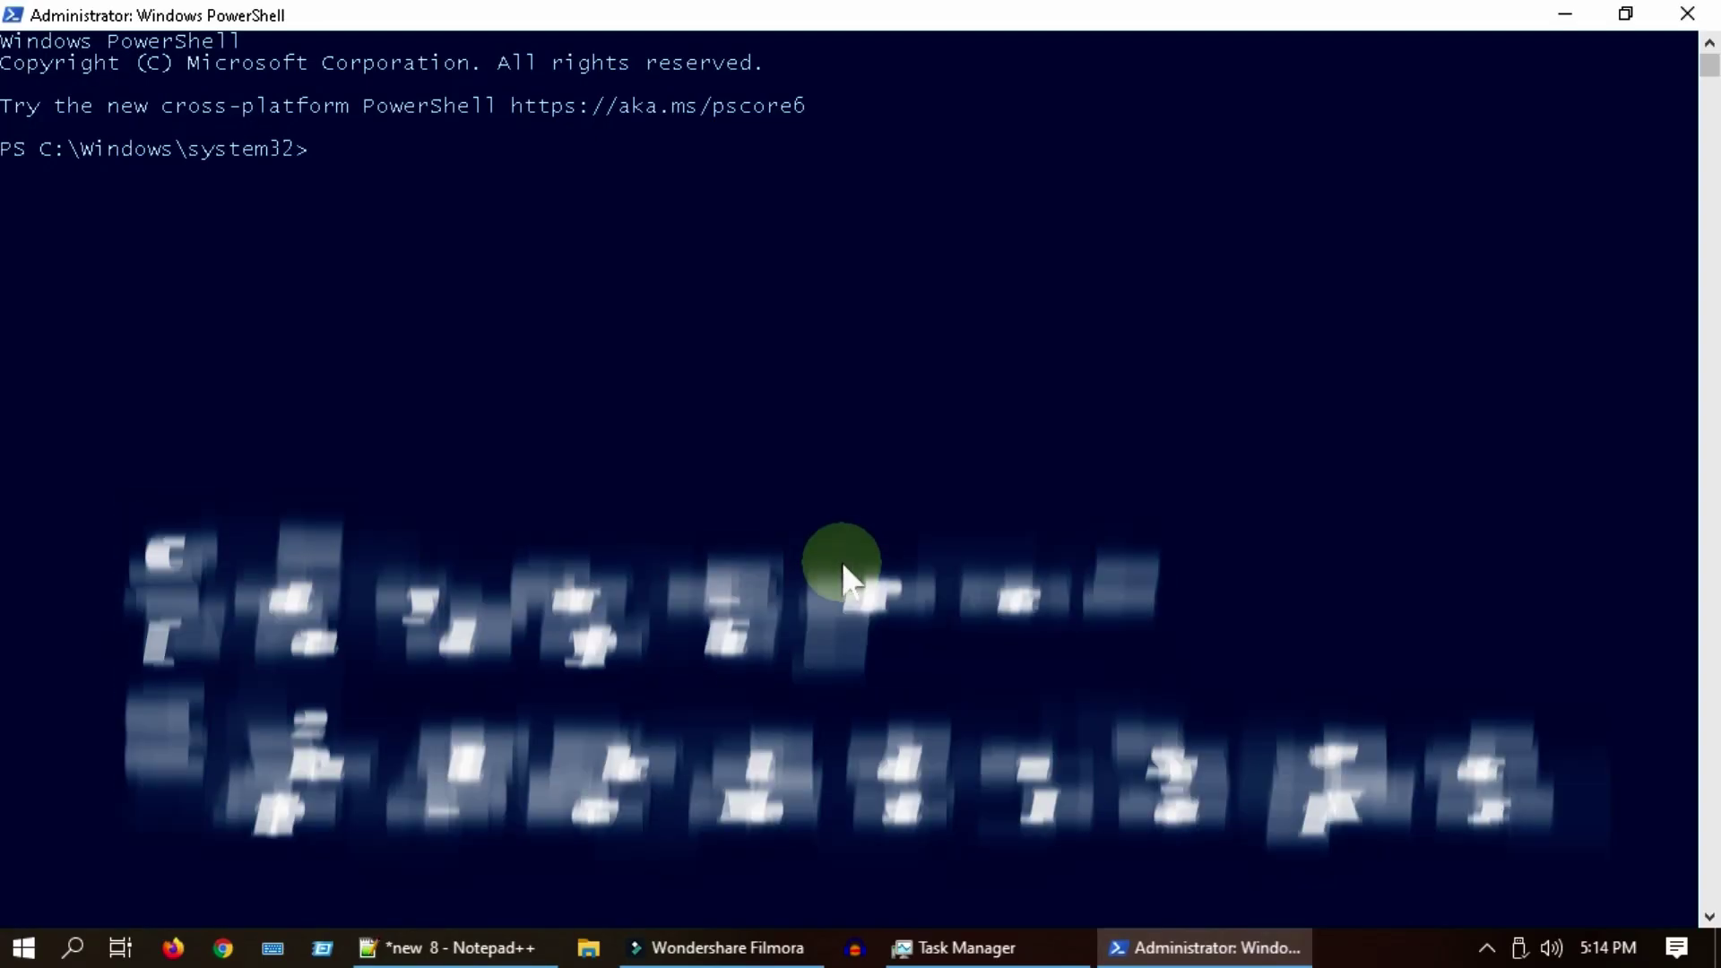
pyautogui.rightClick(822, 529)
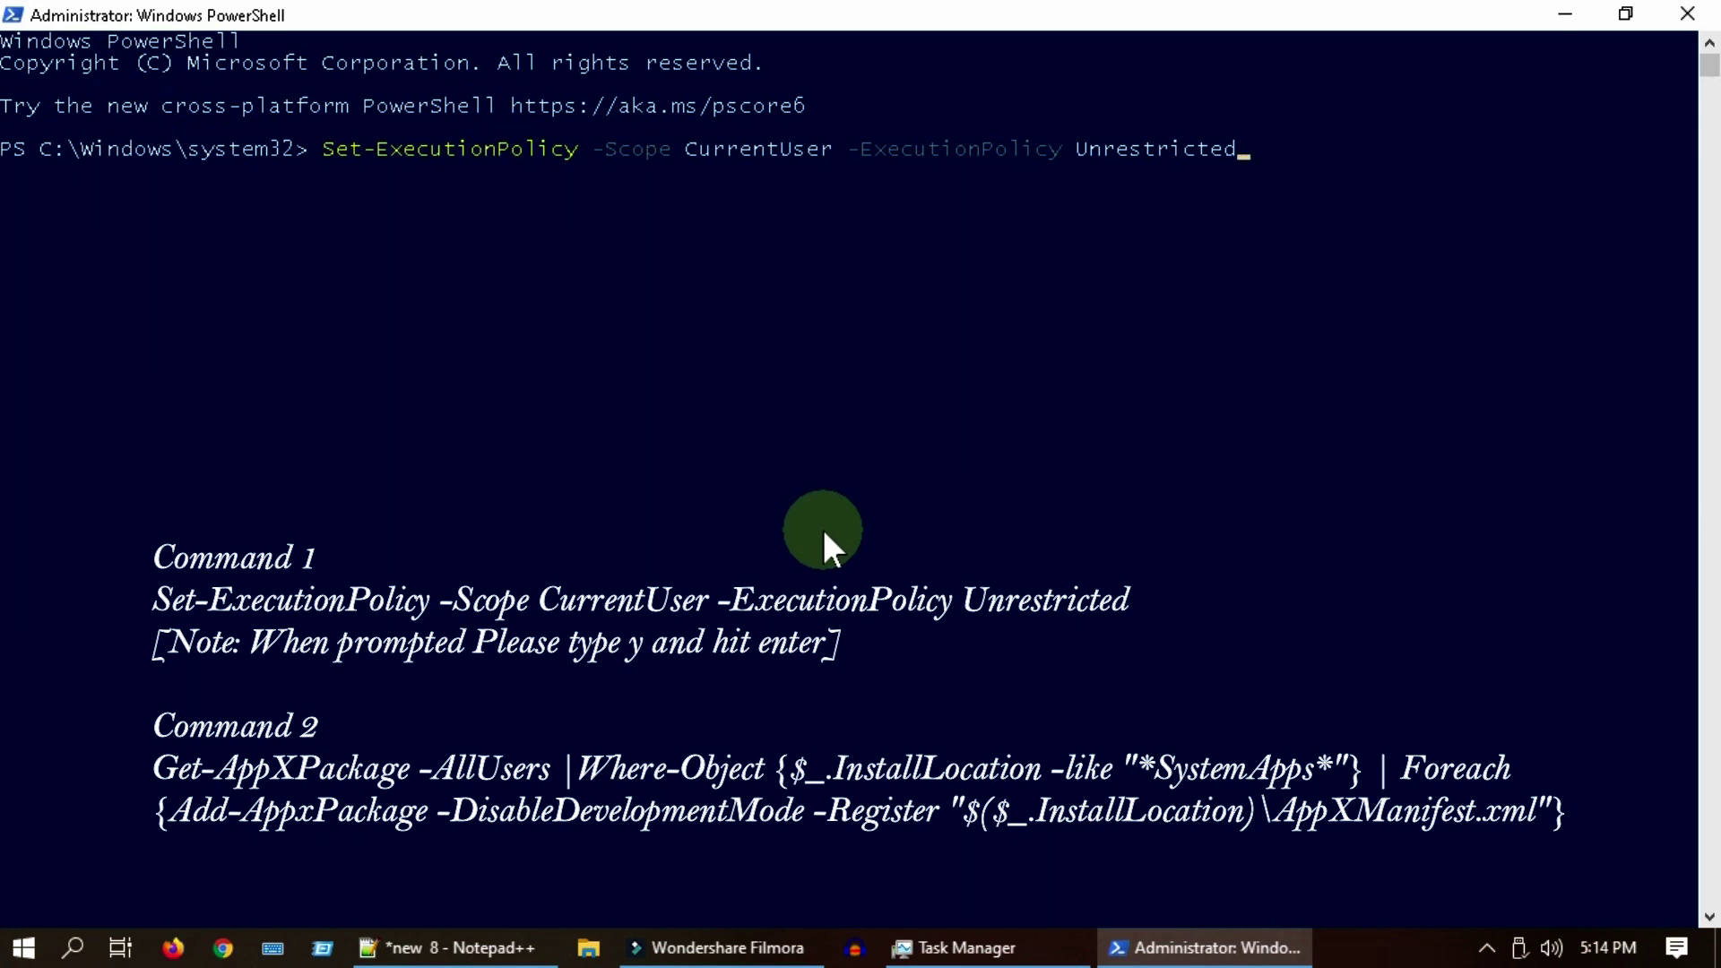
pyautogui.press('Return')
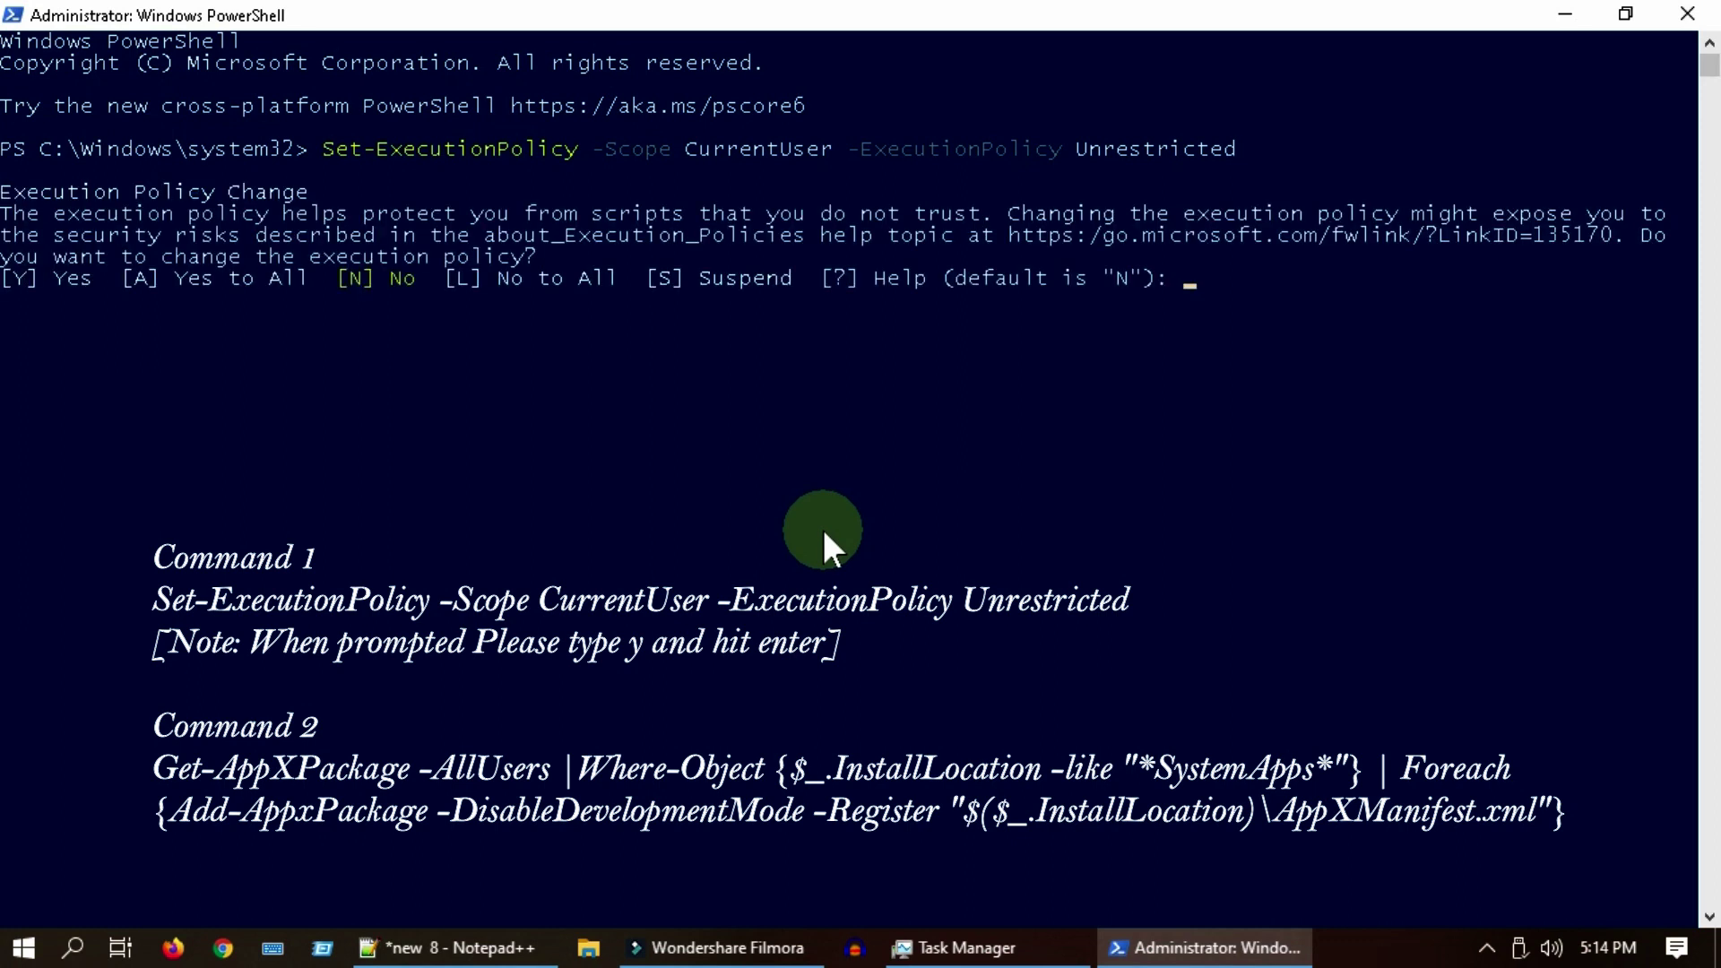
pyautogui.press('Return')
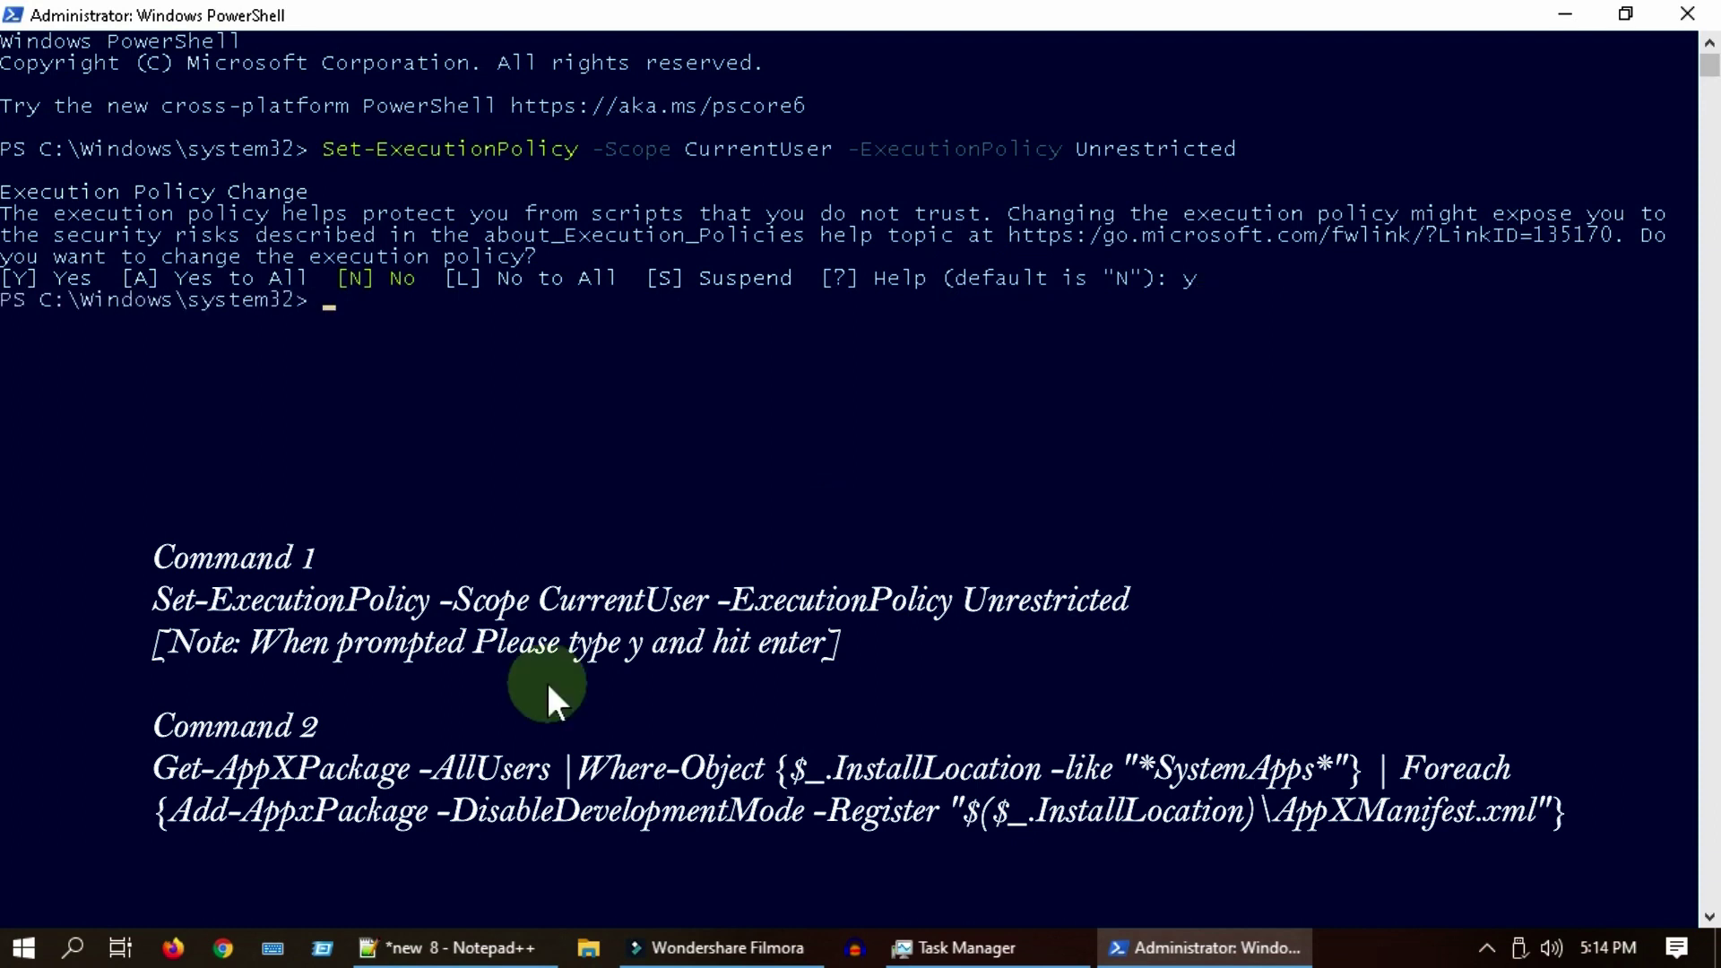
# Run the Get-AppXPackage system-app re-registration command, then close PowerShell.
pyautogui.rightClick(549, 690)
pyautogui.press('Return')
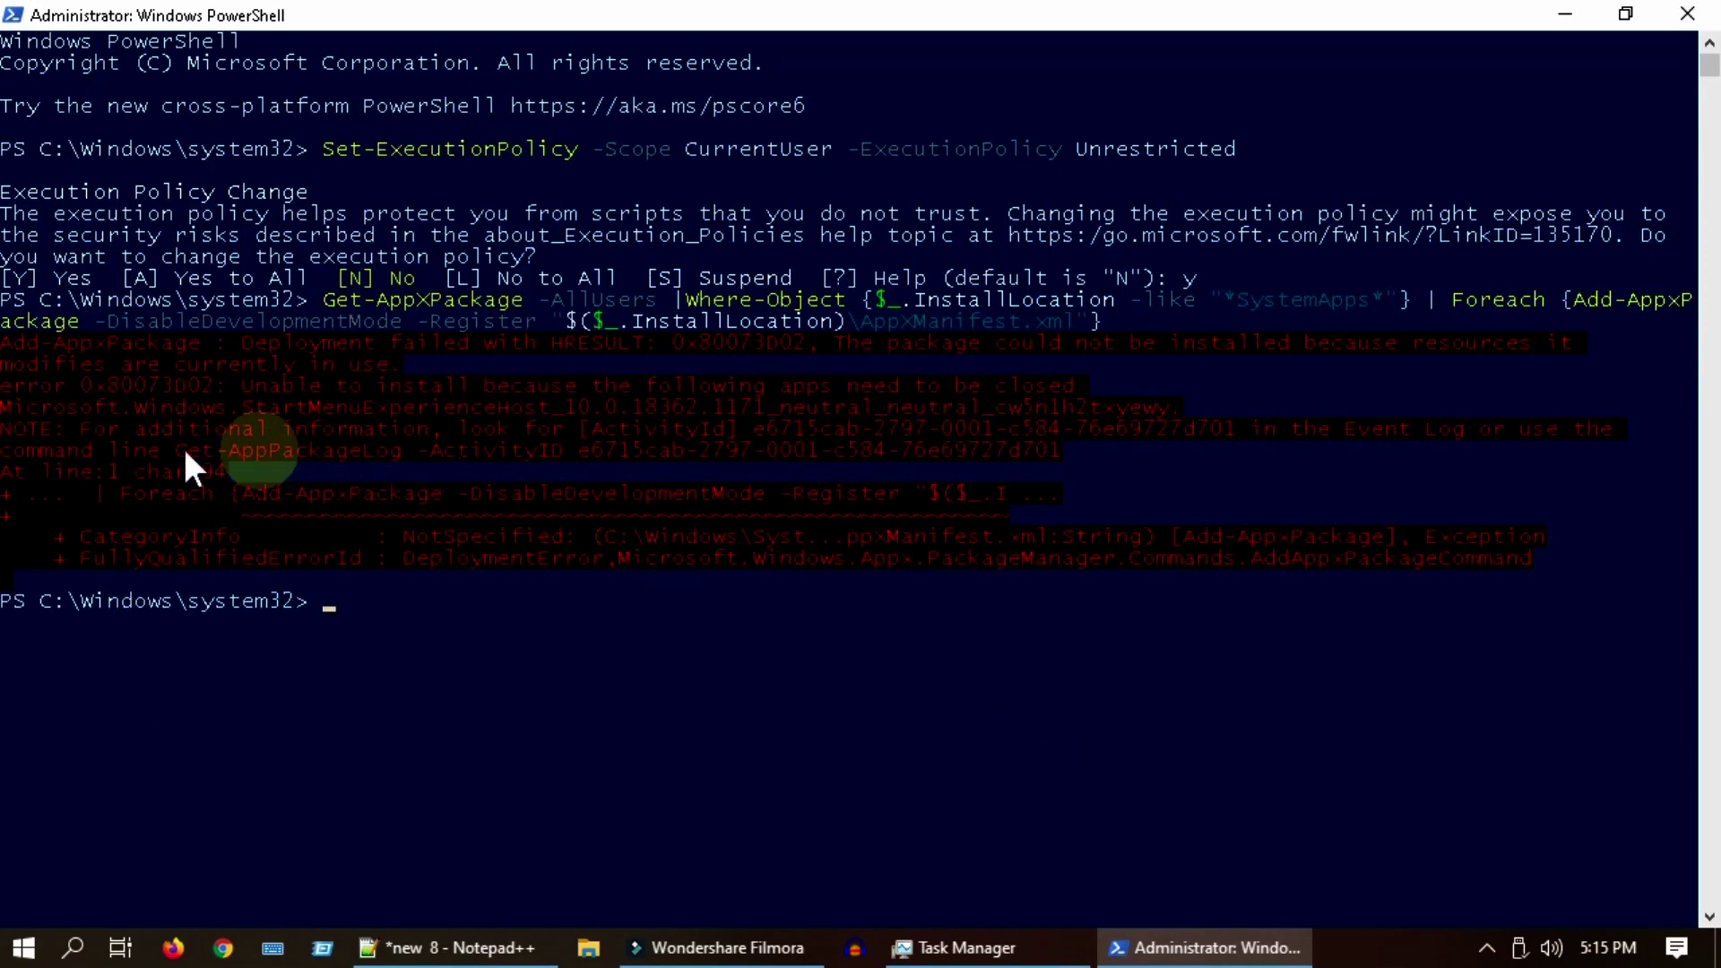
pyautogui.click(1688, 13)
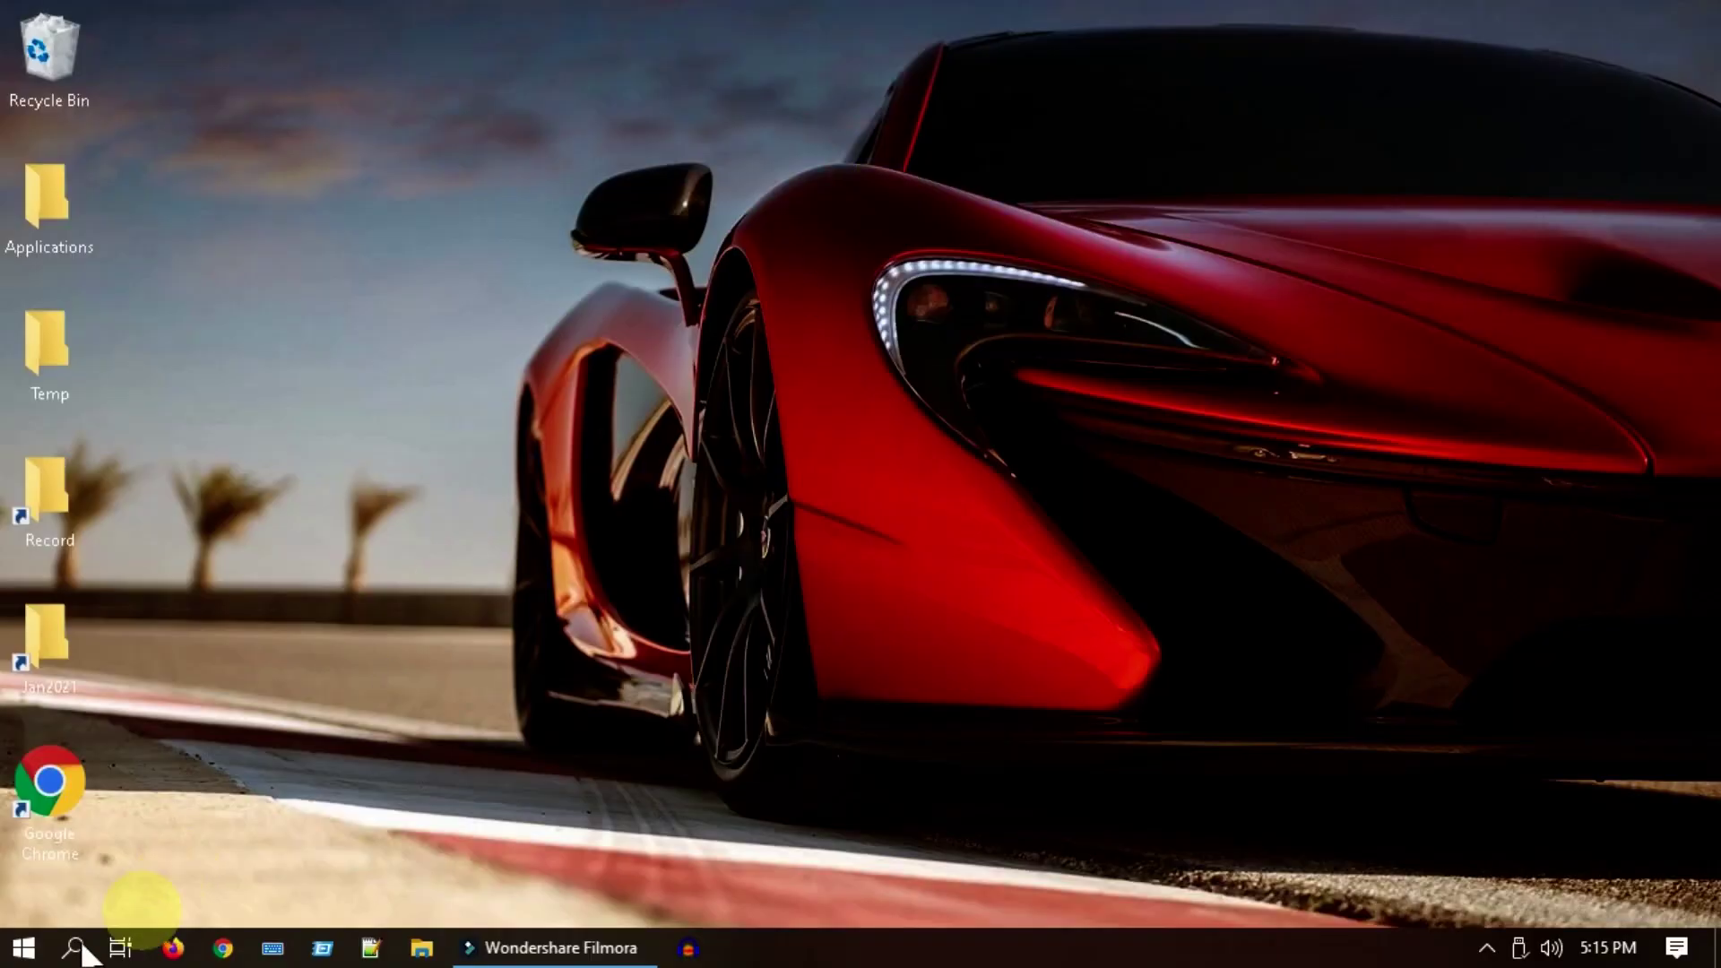
# Restart the PC, then start downloading the available Windows updates in Update & Security.
pyautogui.click(22, 947)
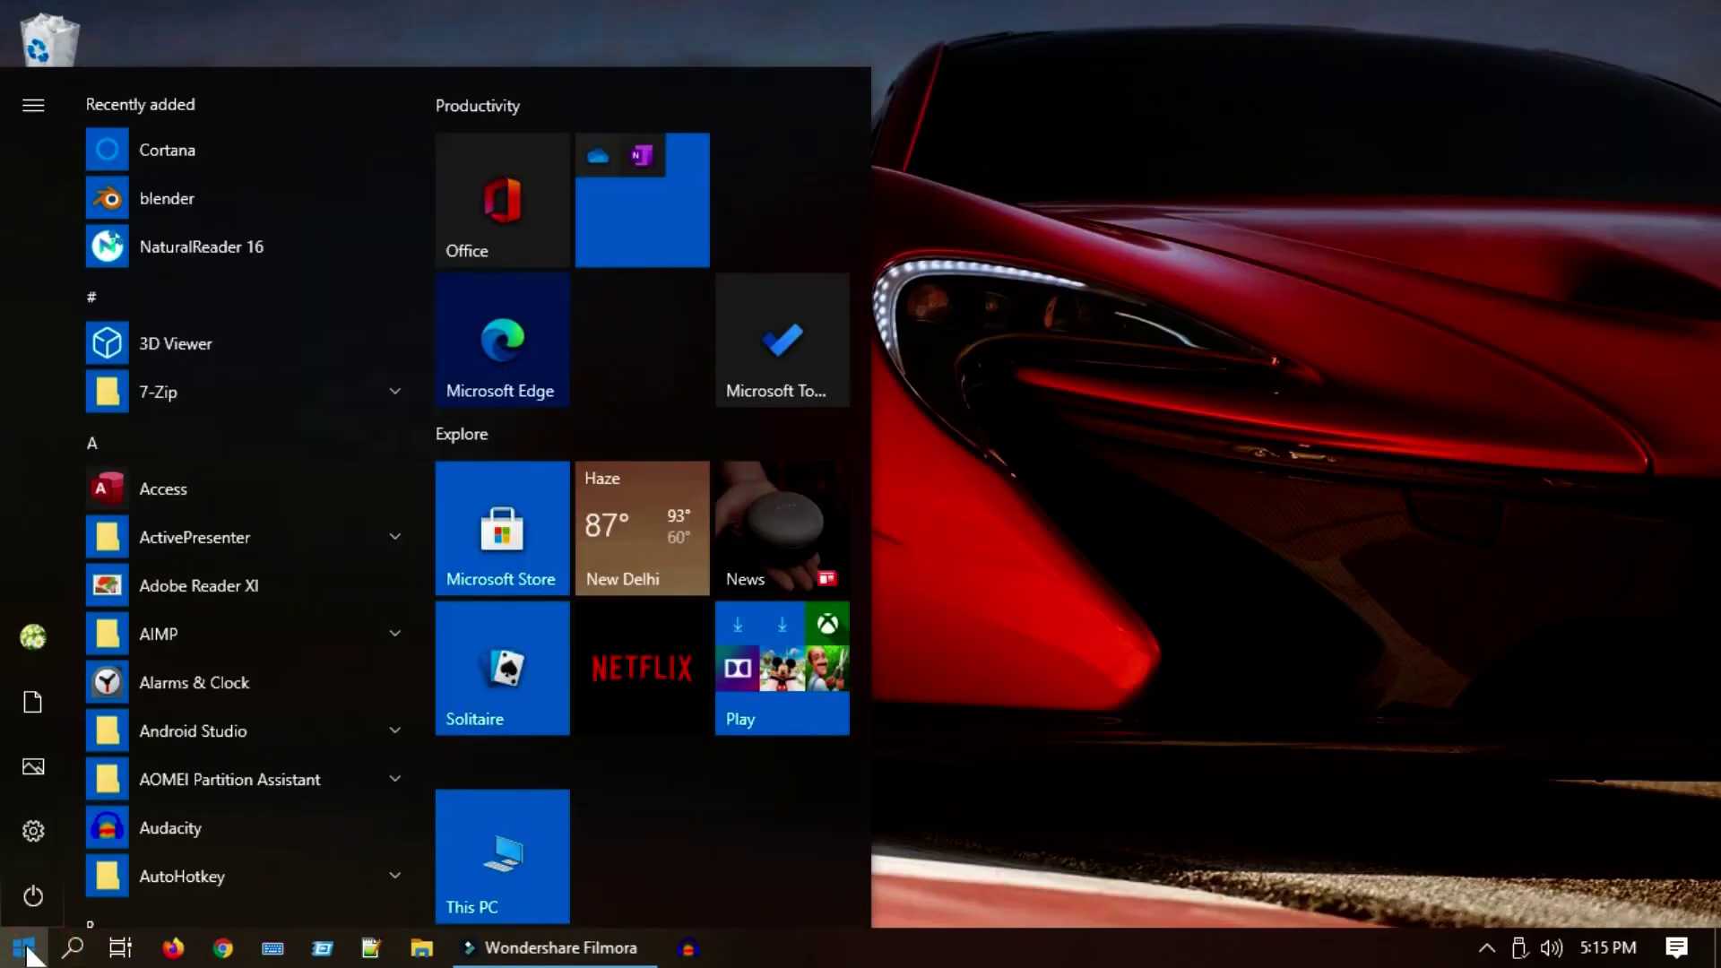
pyautogui.click(47, 893)
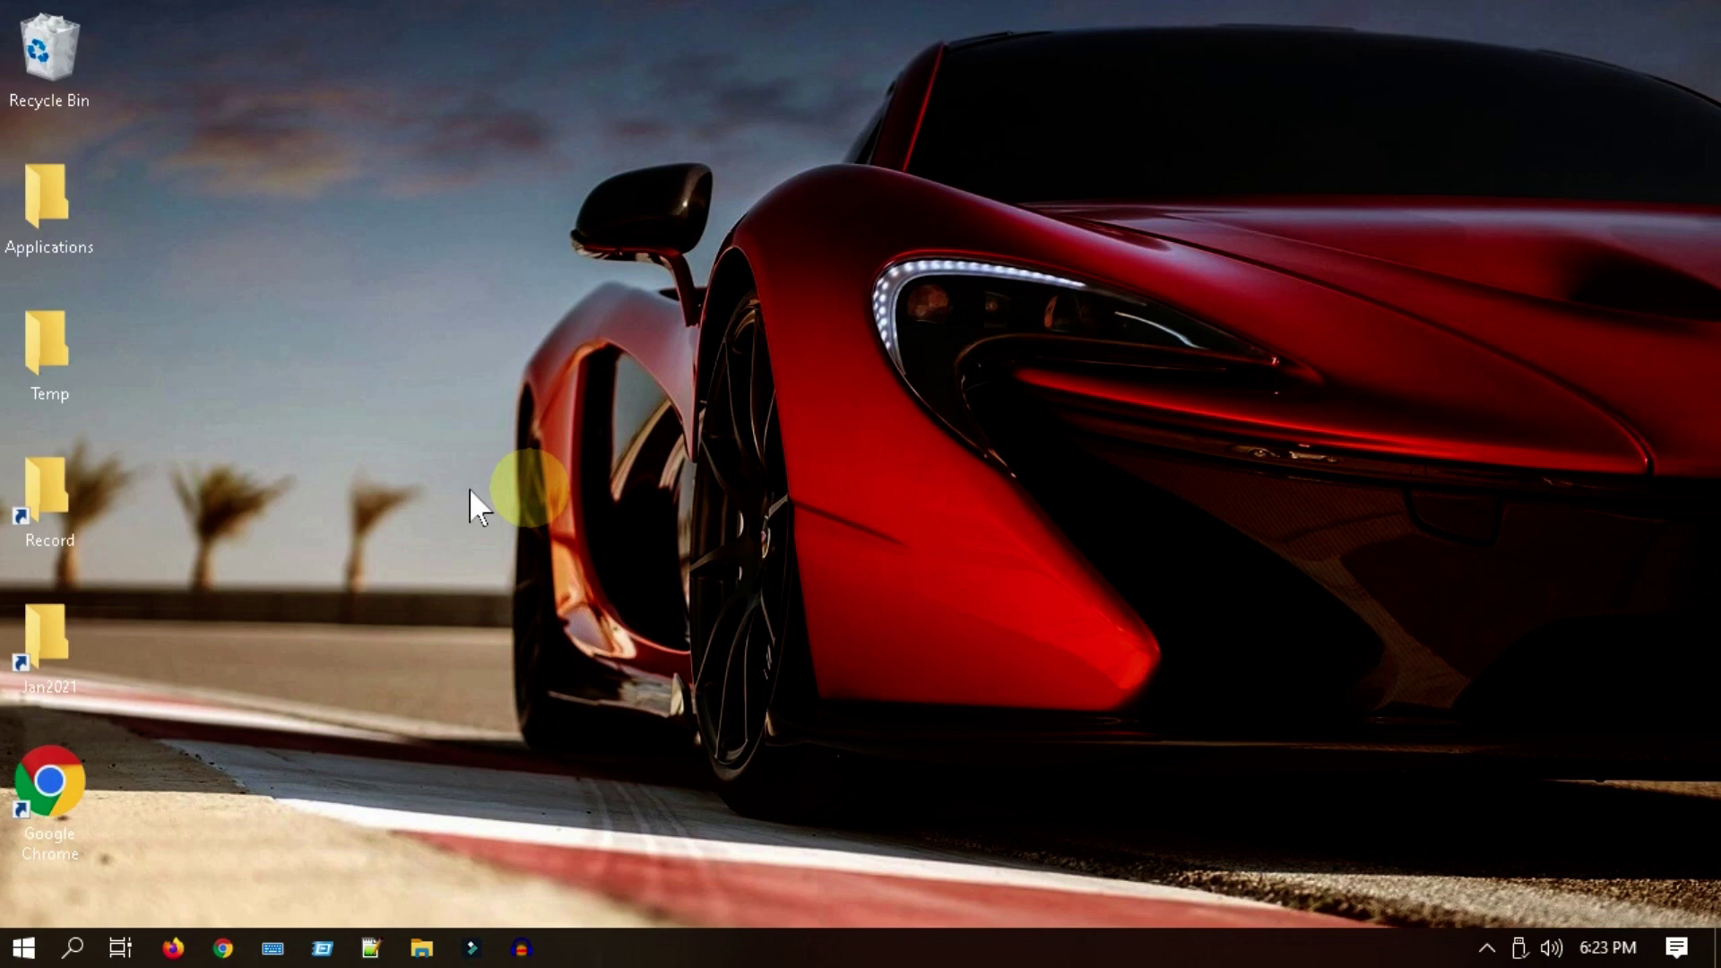
pyautogui.rightClick(43, 941)
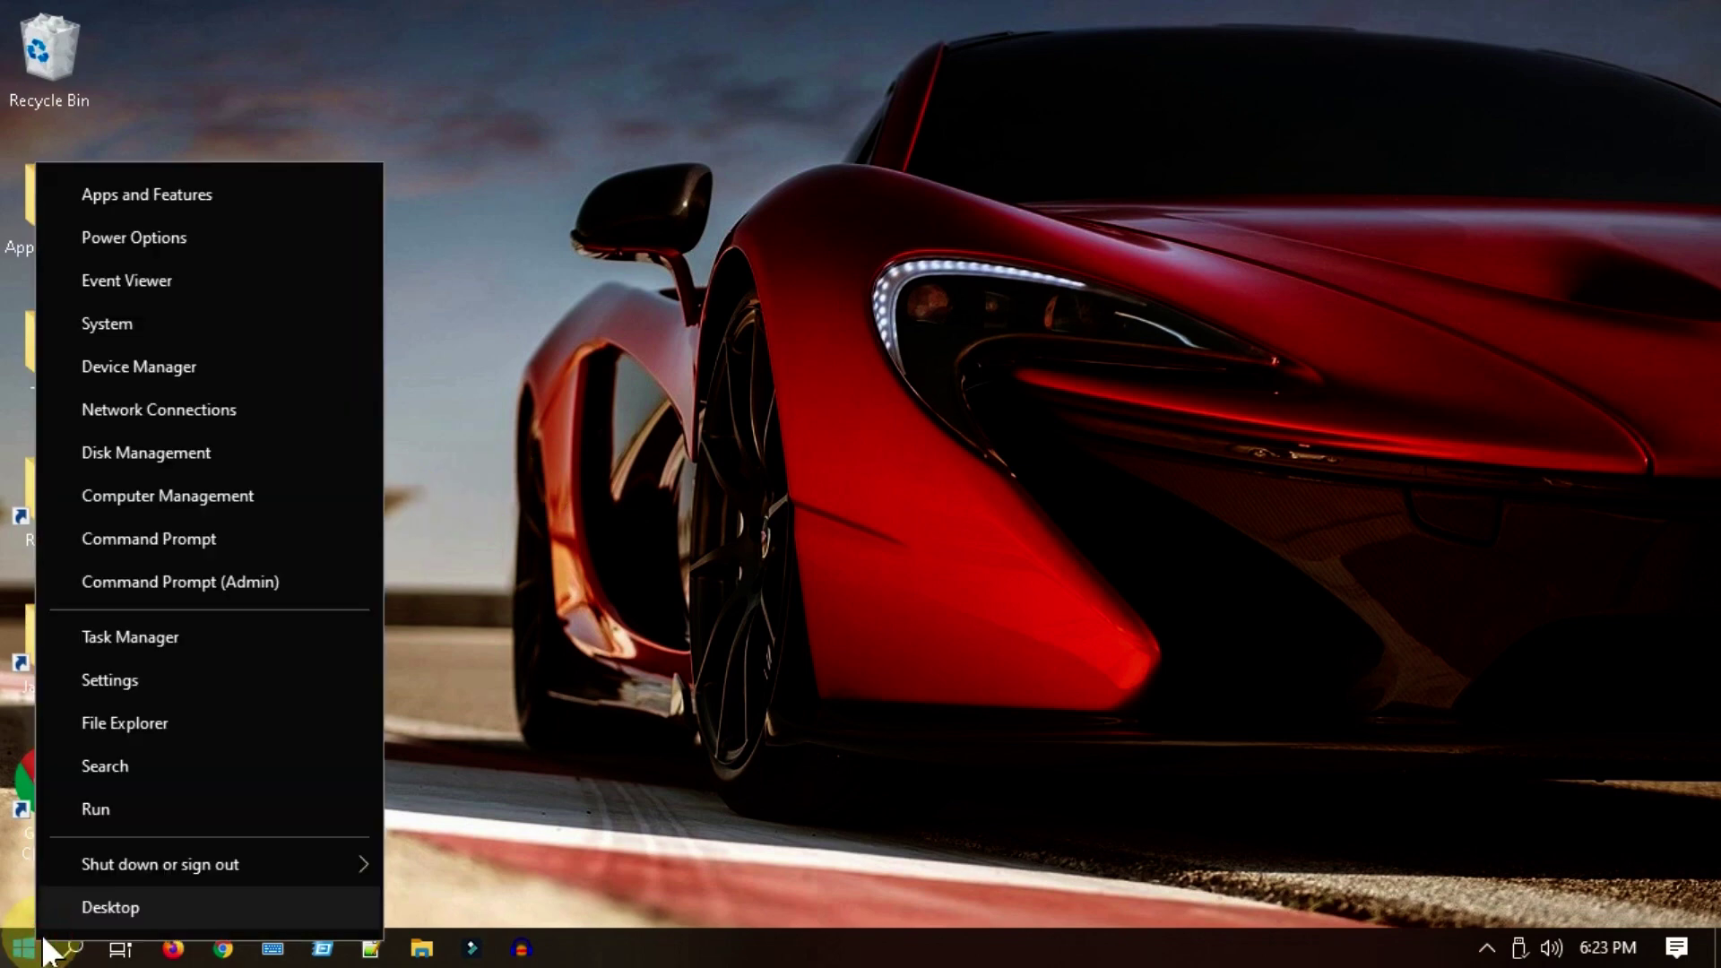
pyautogui.click(278, 692)
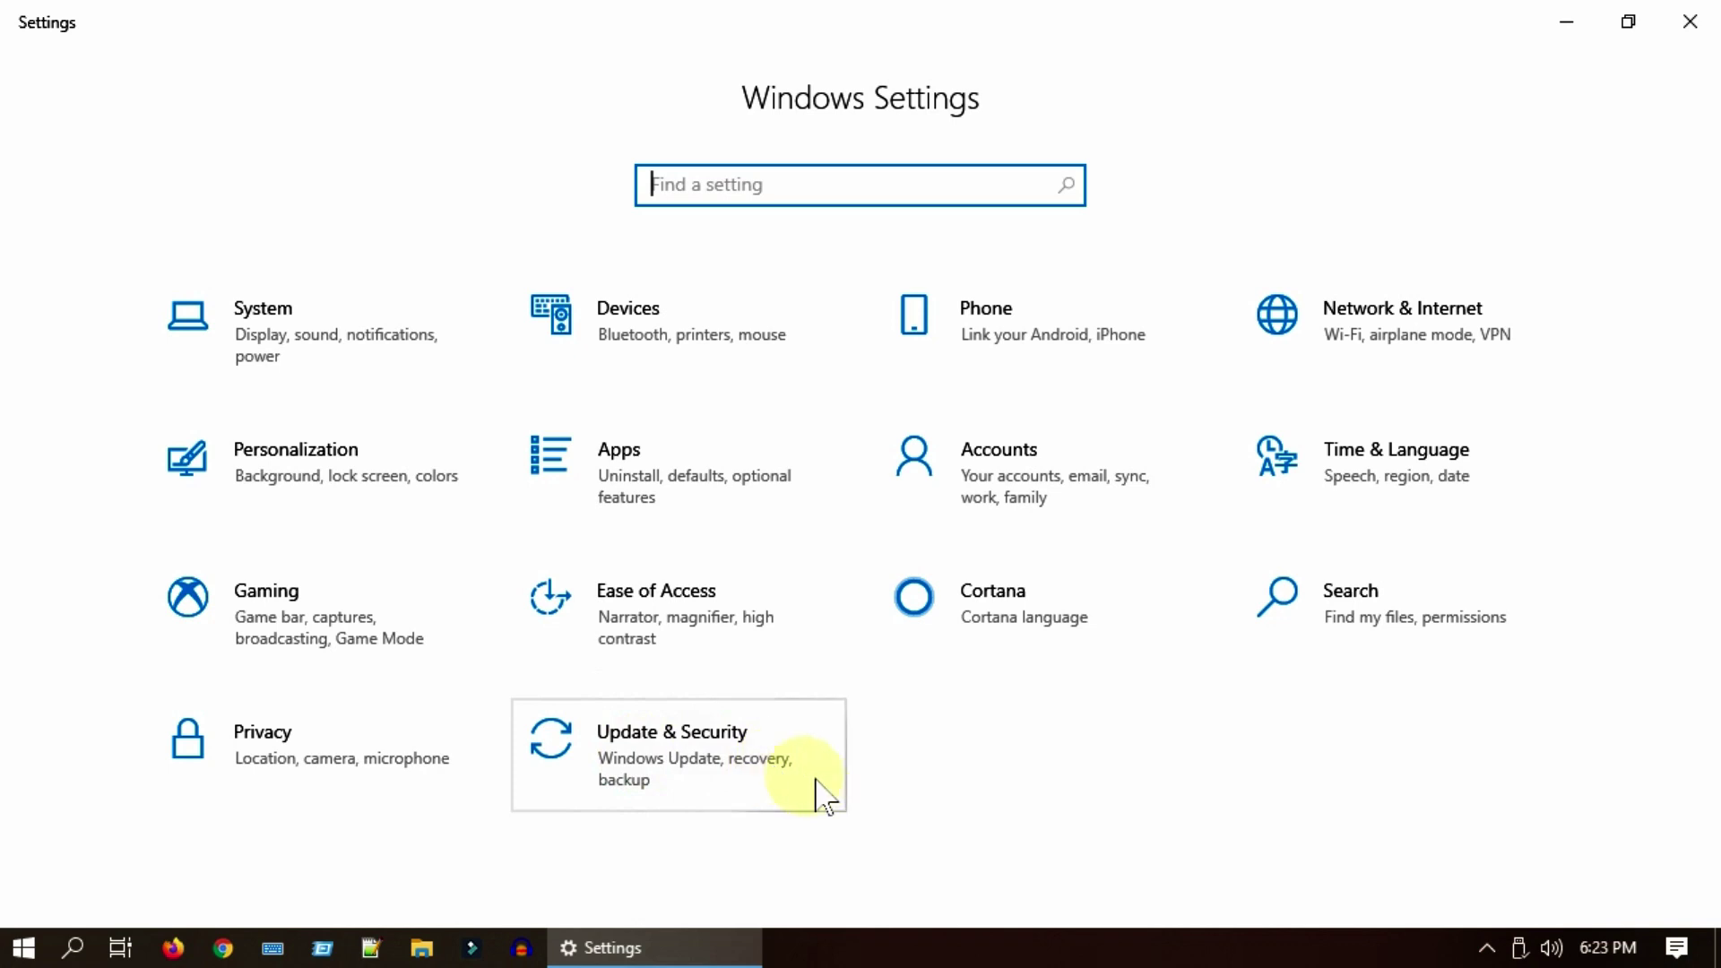
pyautogui.click(816, 780)
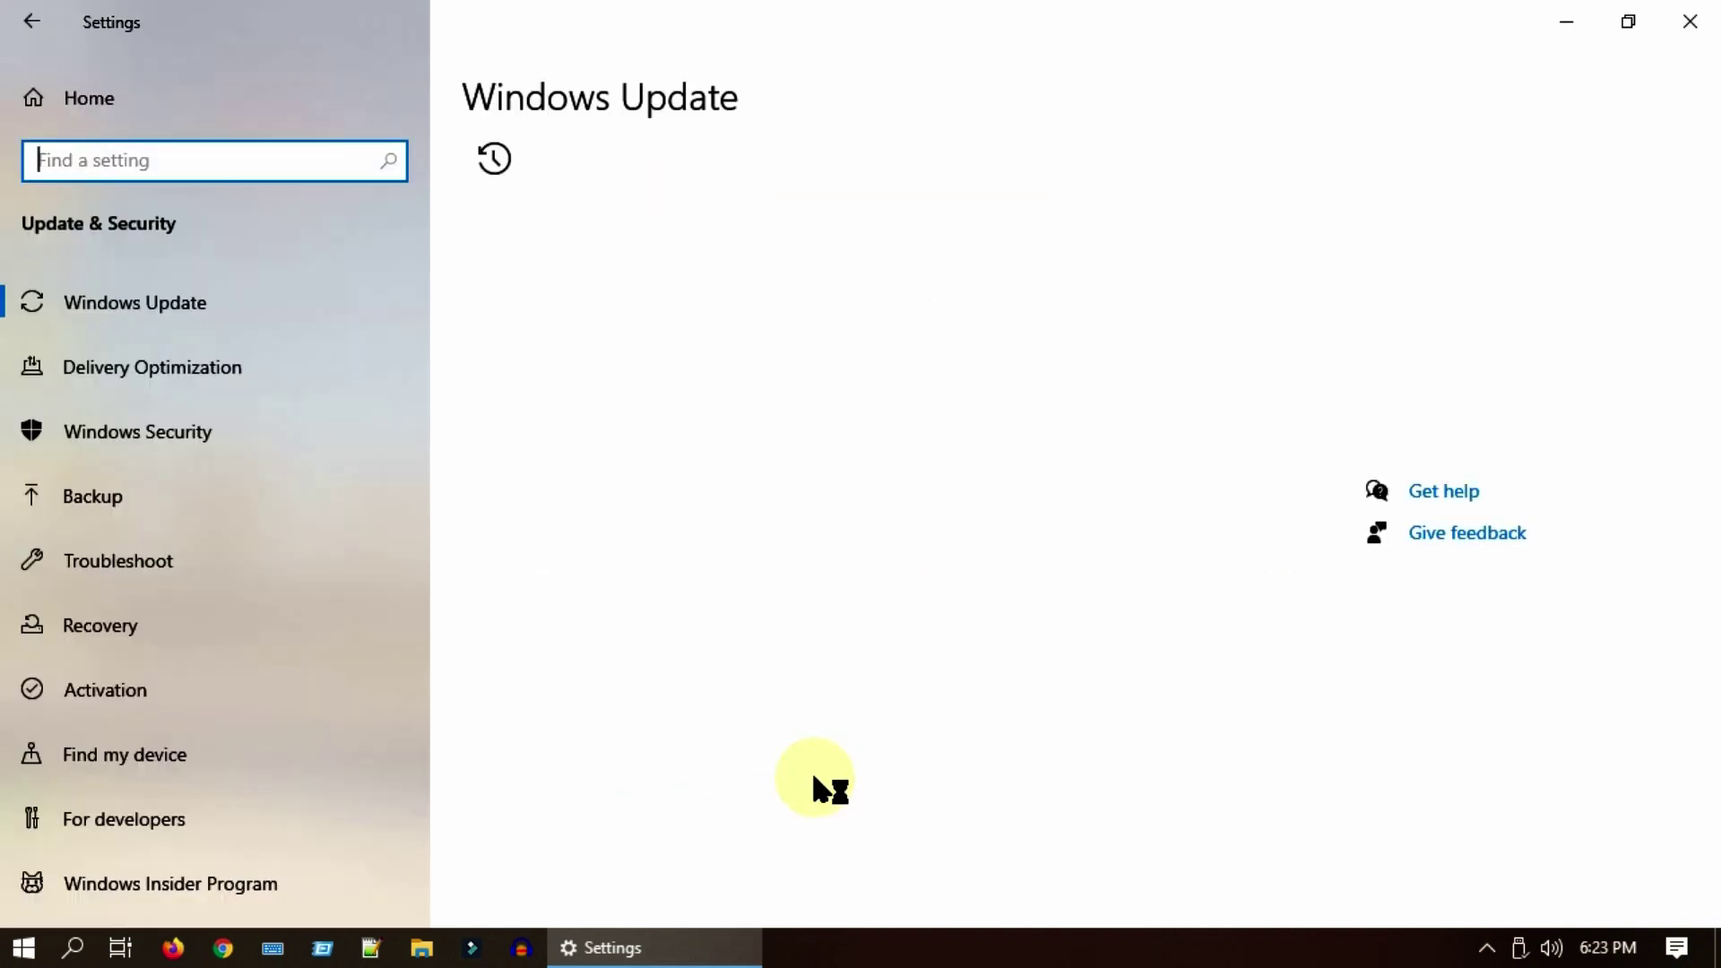
pyautogui.click(563, 448)
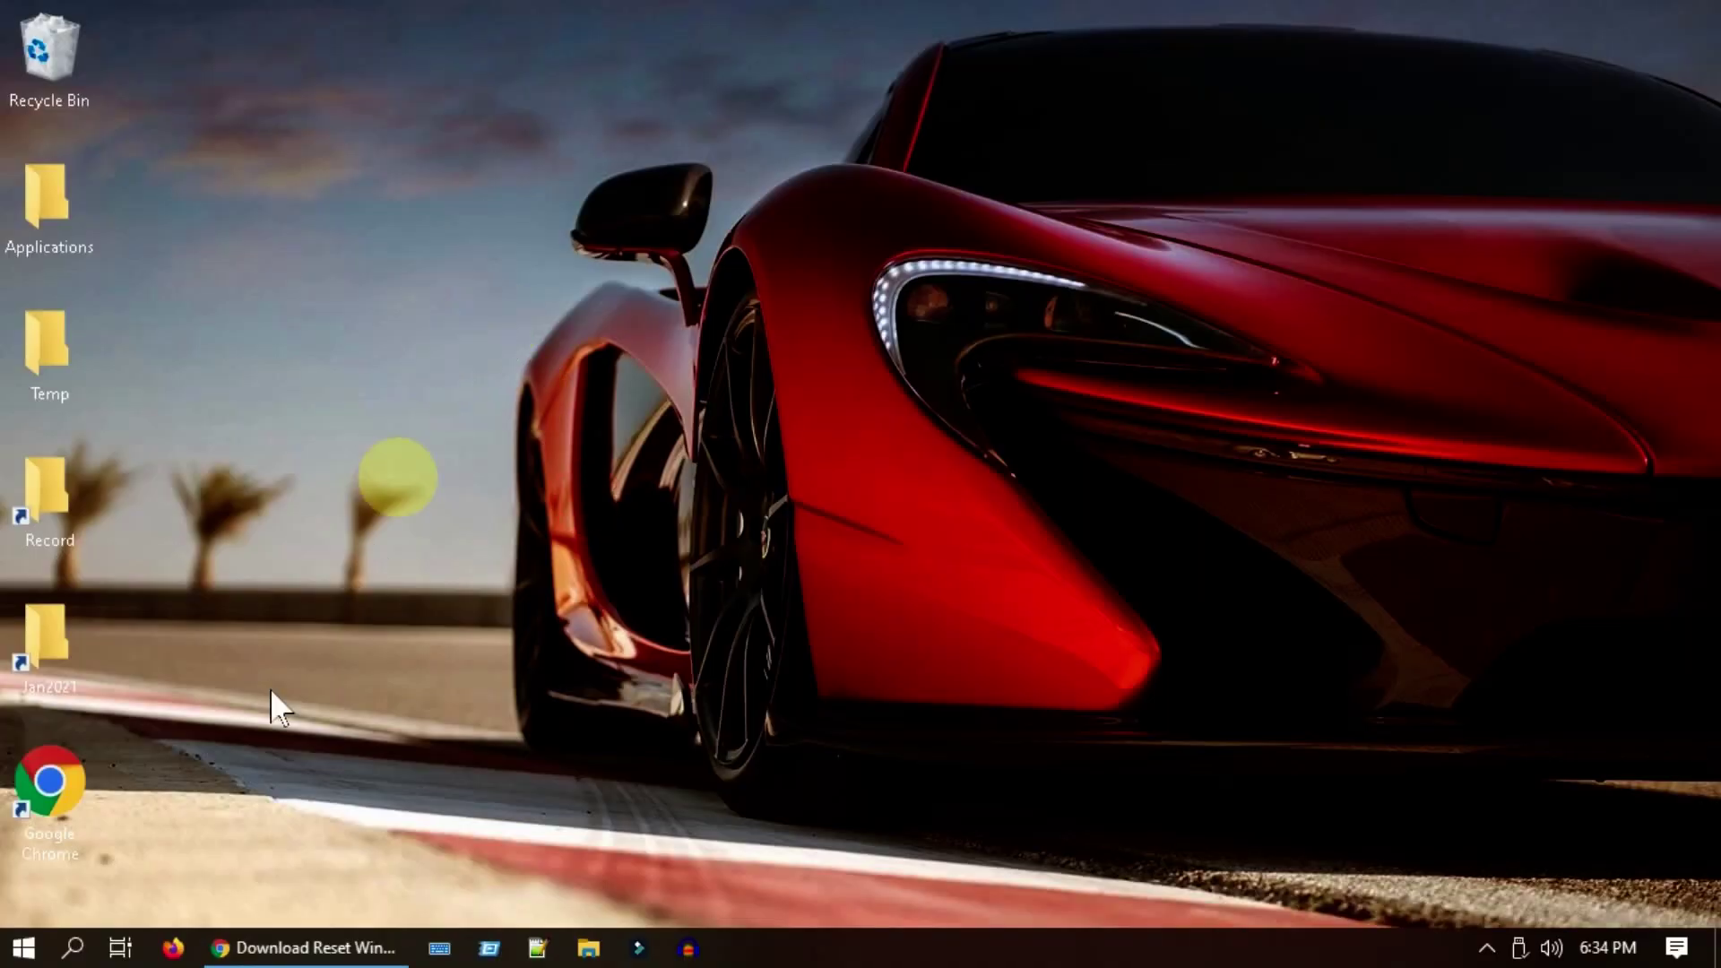
# Reset the Cortana app and delete its data from its App settings page.
pyautogui.click(25, 947)
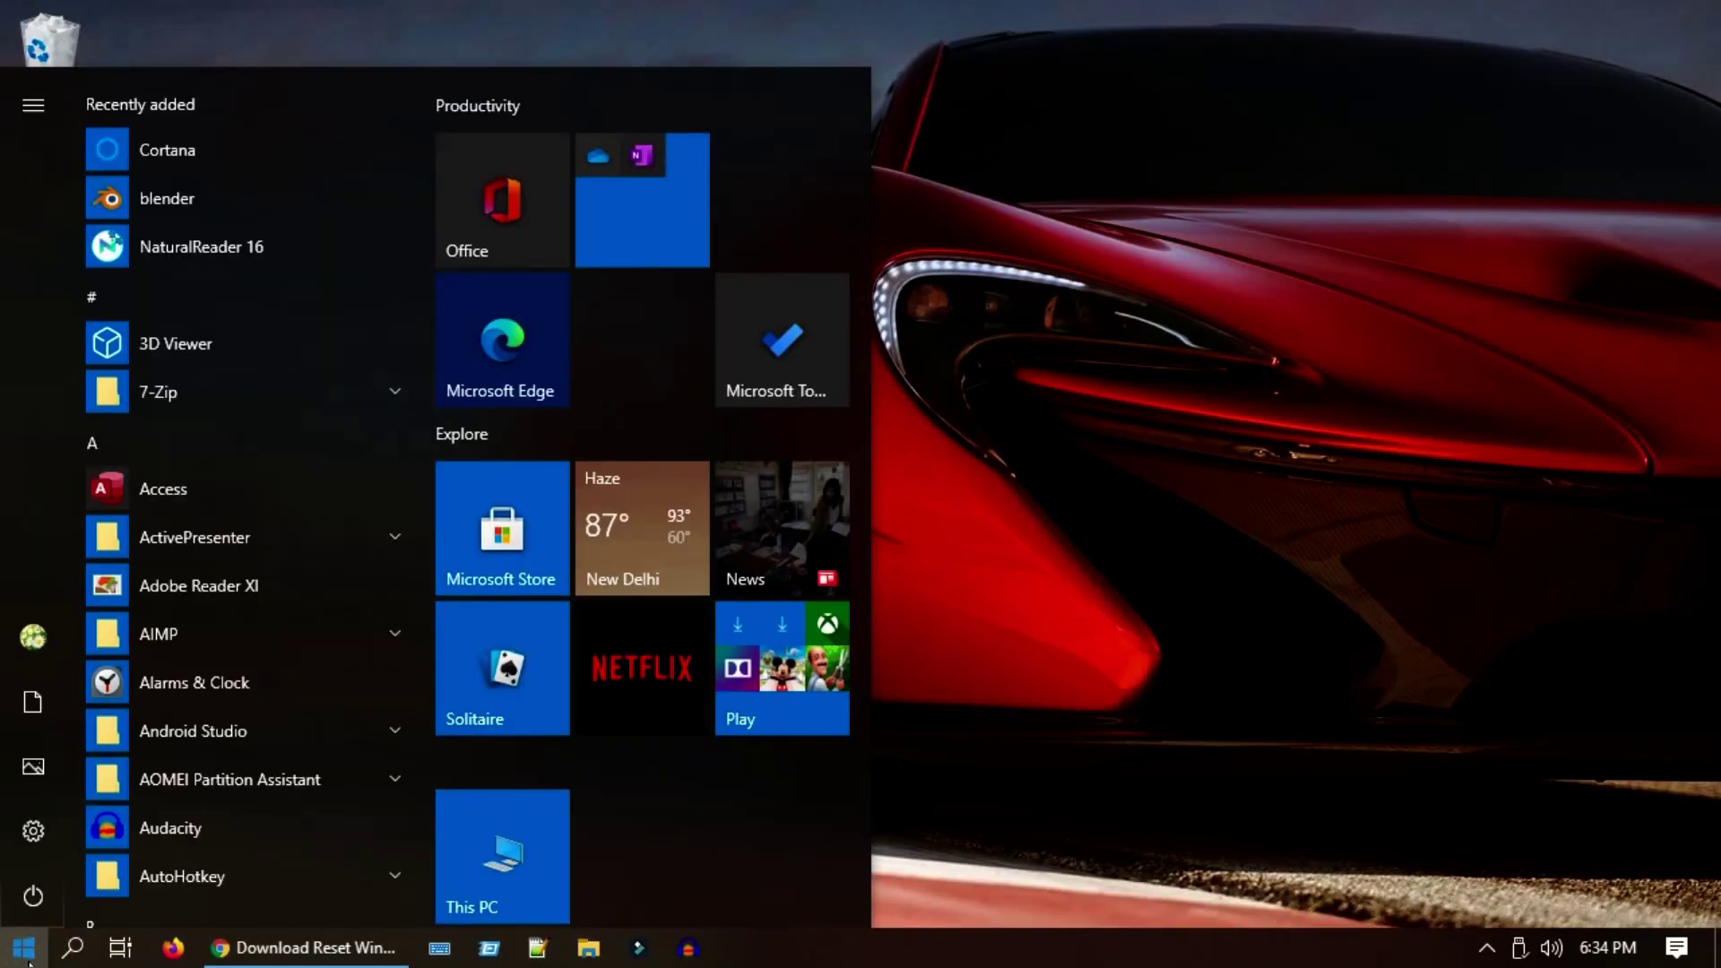
pyautogui.rightClick(291, 146)
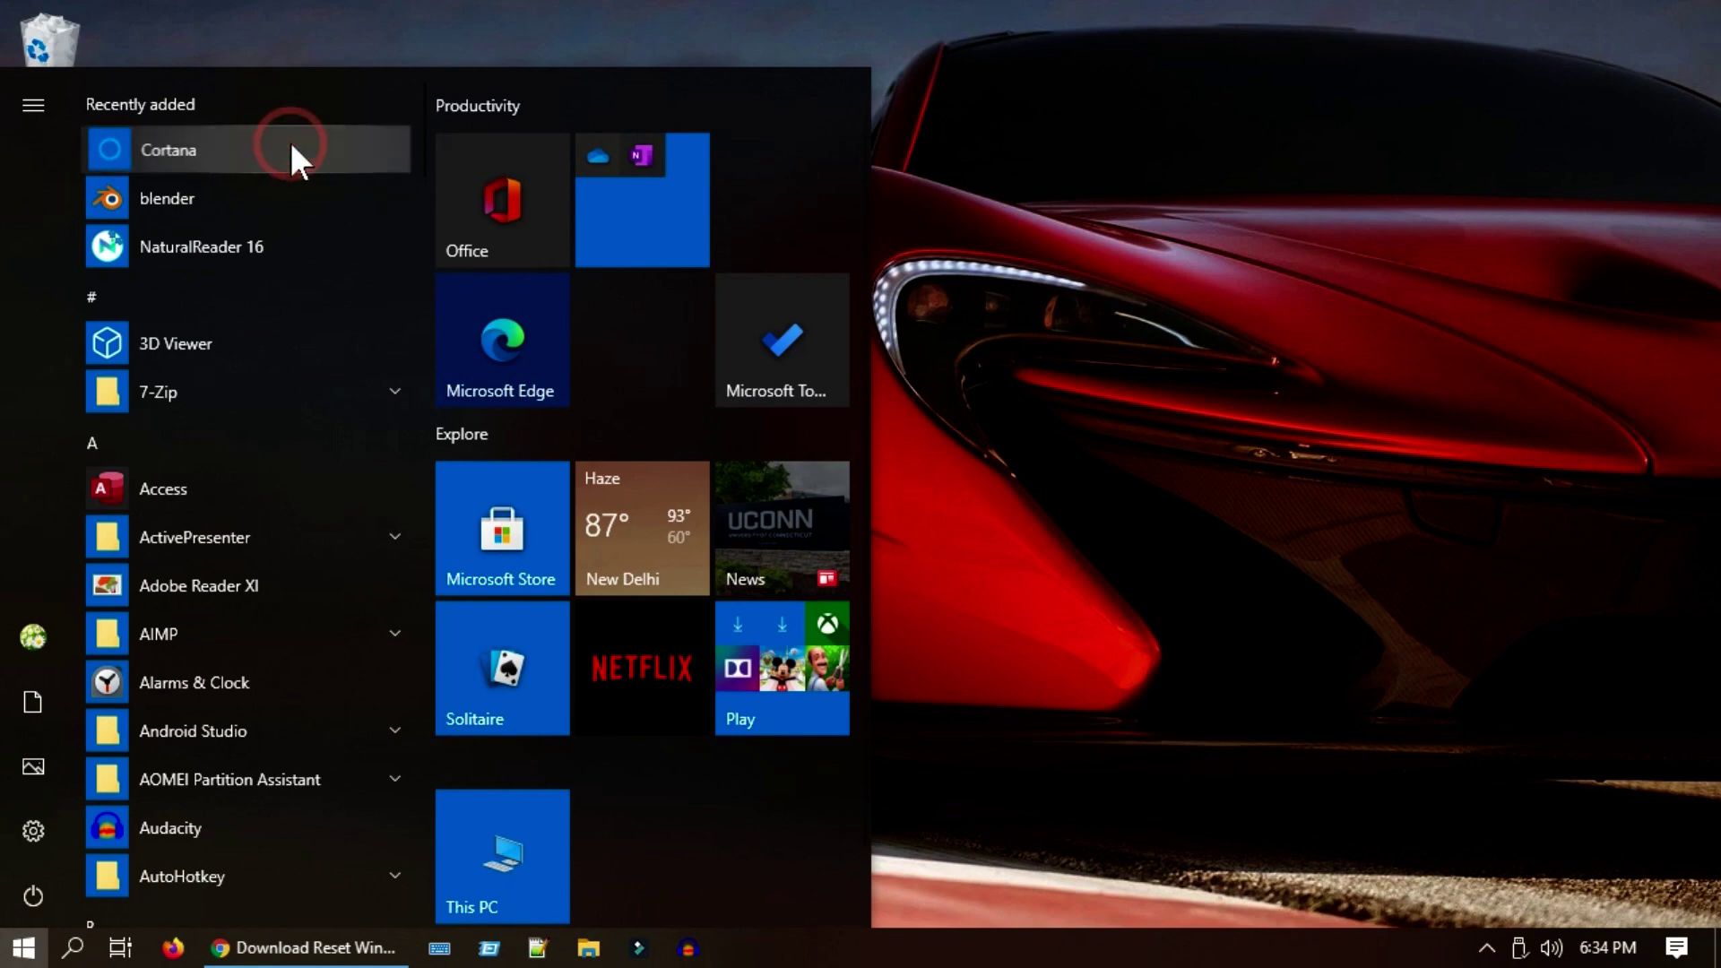
pyautogui.moveTo(405, 218)
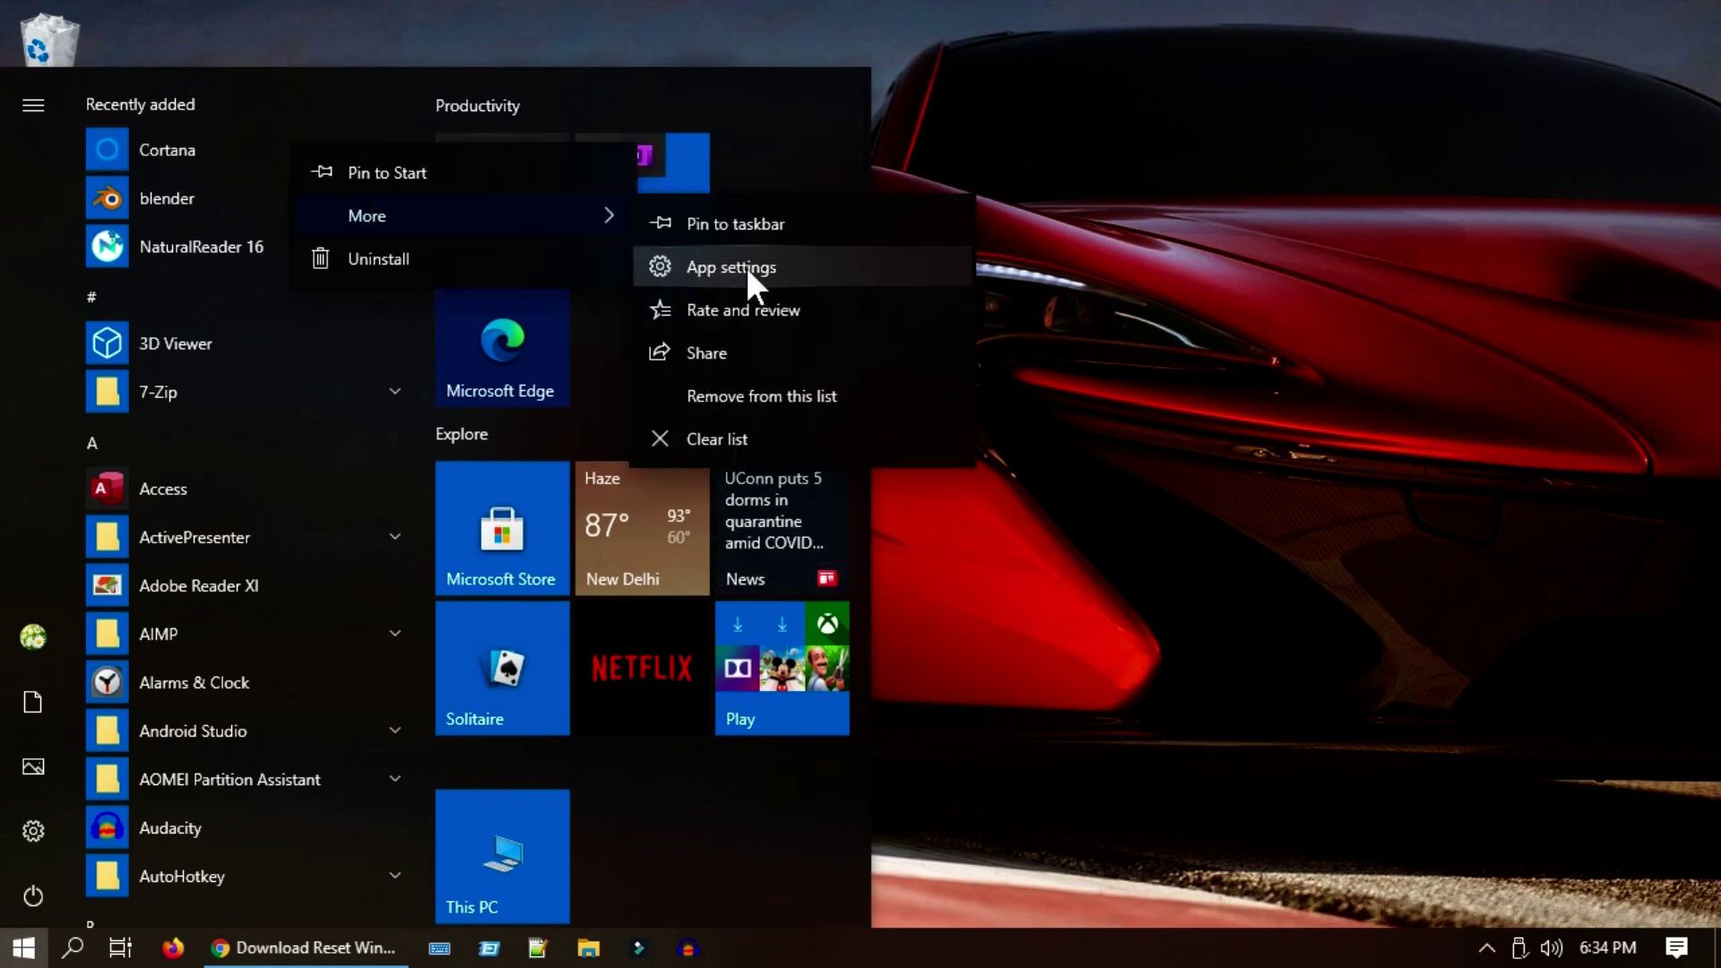
pyautogui.click(819, 269)
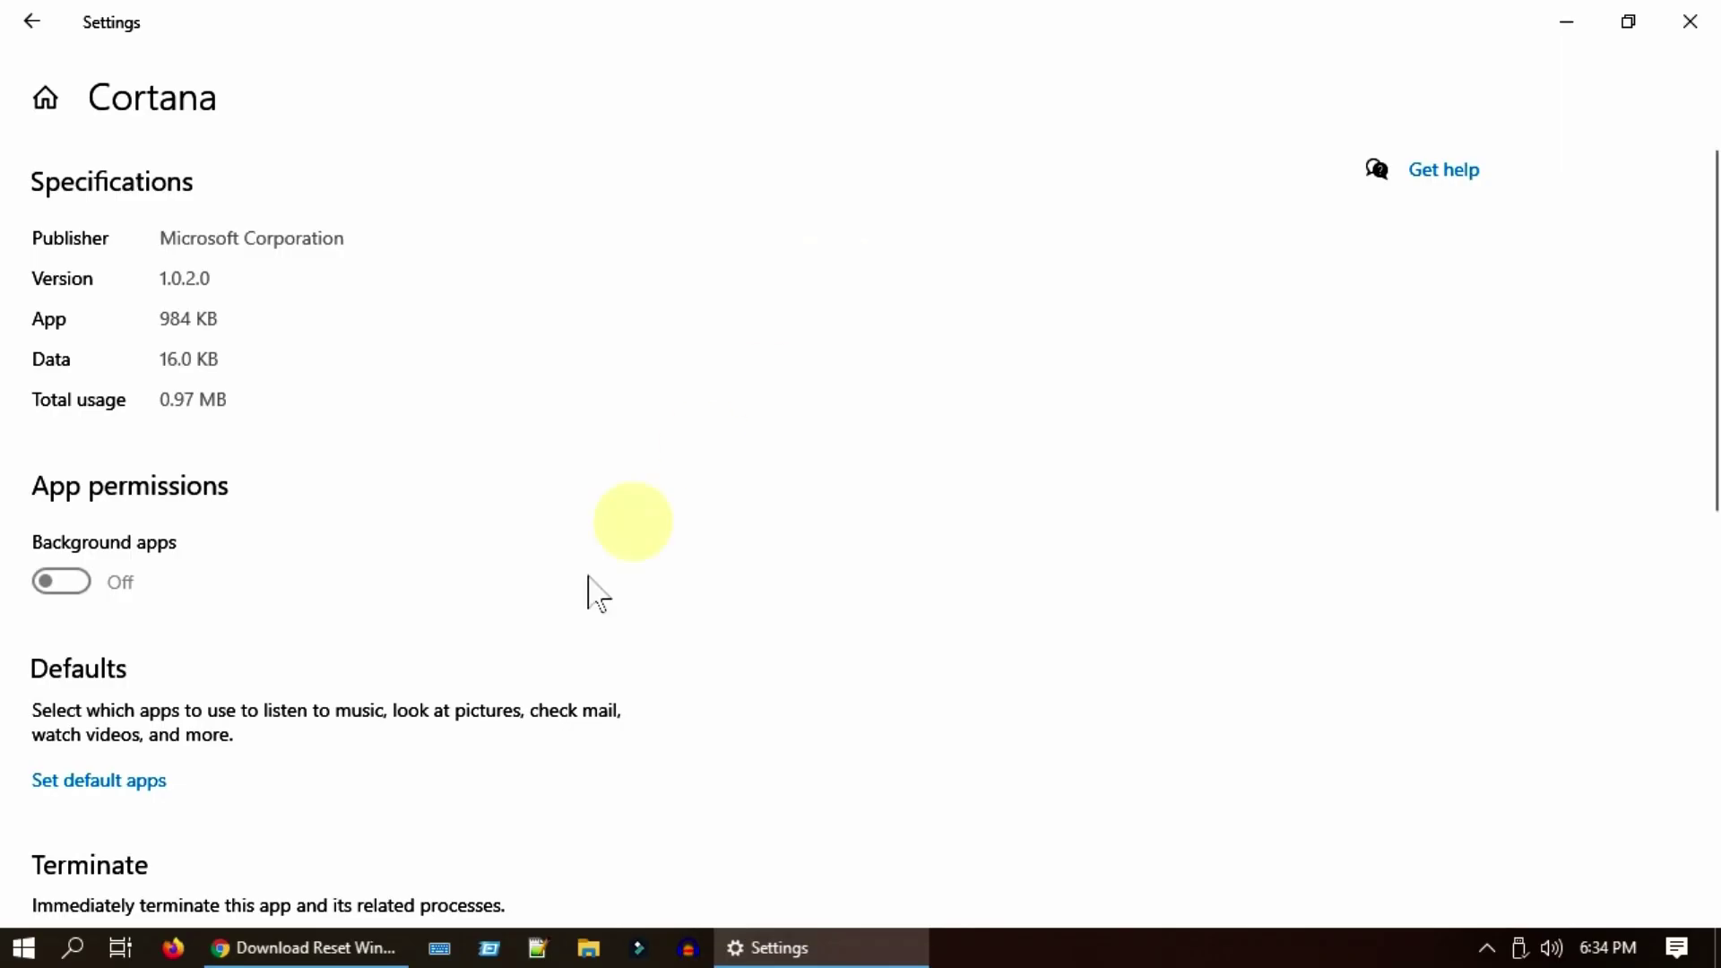
pyautogui.scroll(-5, 401, 668)
pyautogui.click(112, 618)
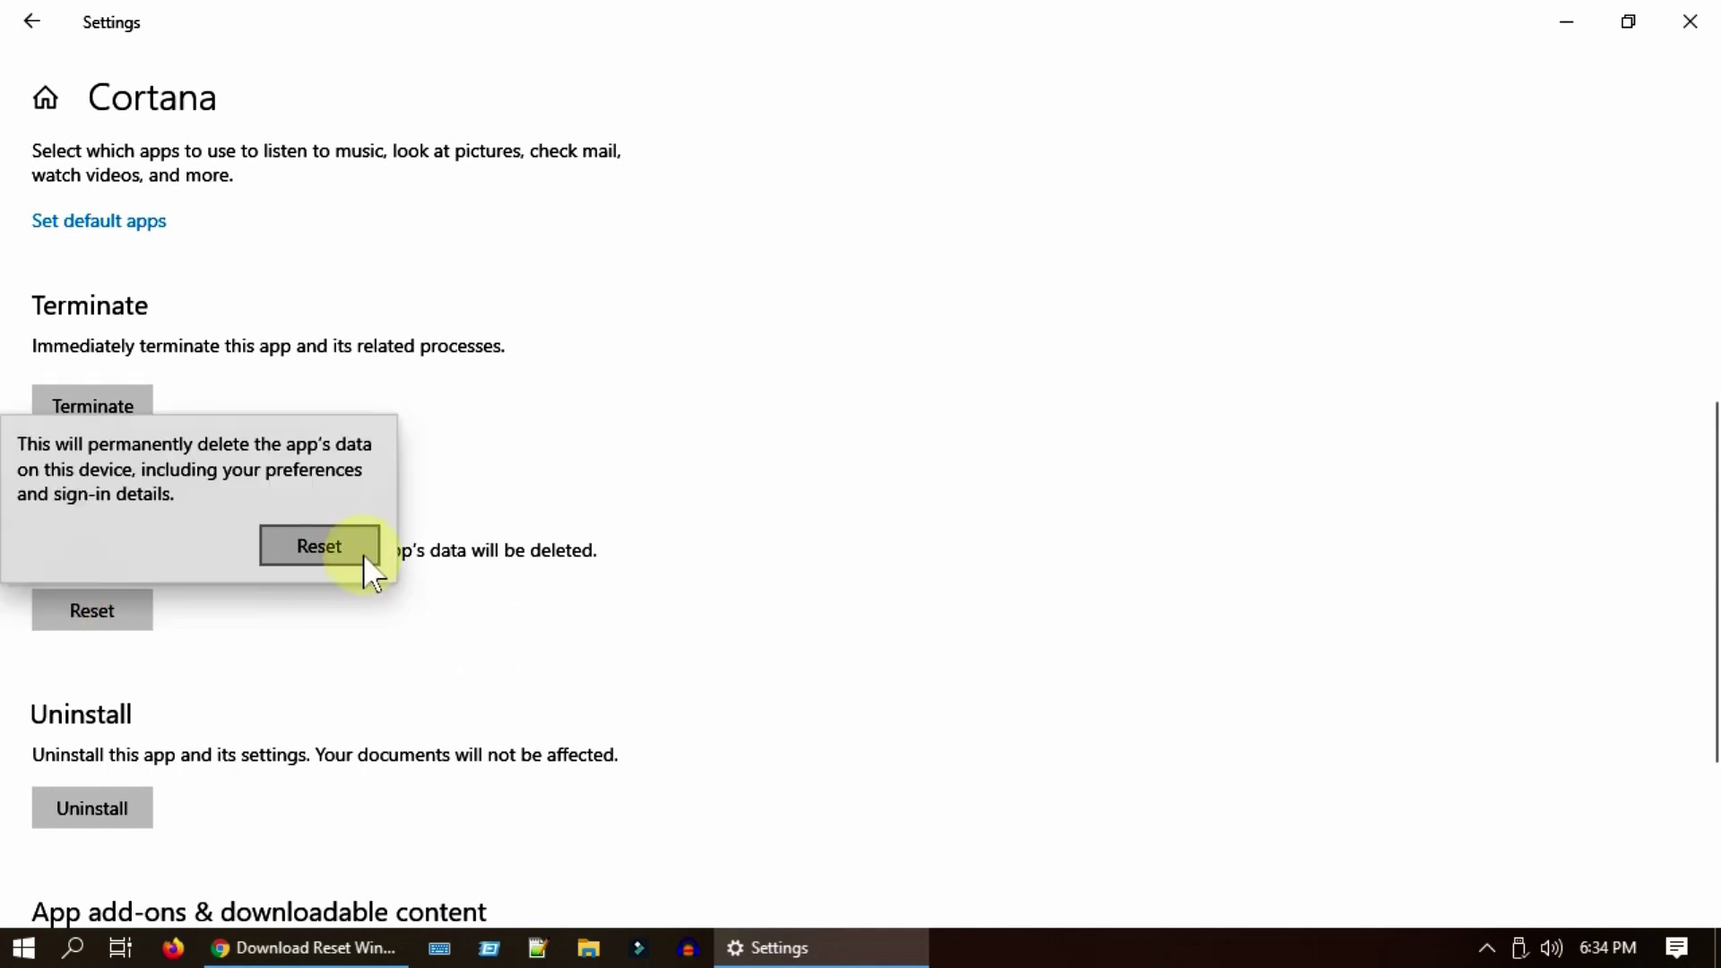
pyautogui.click(361, 554)
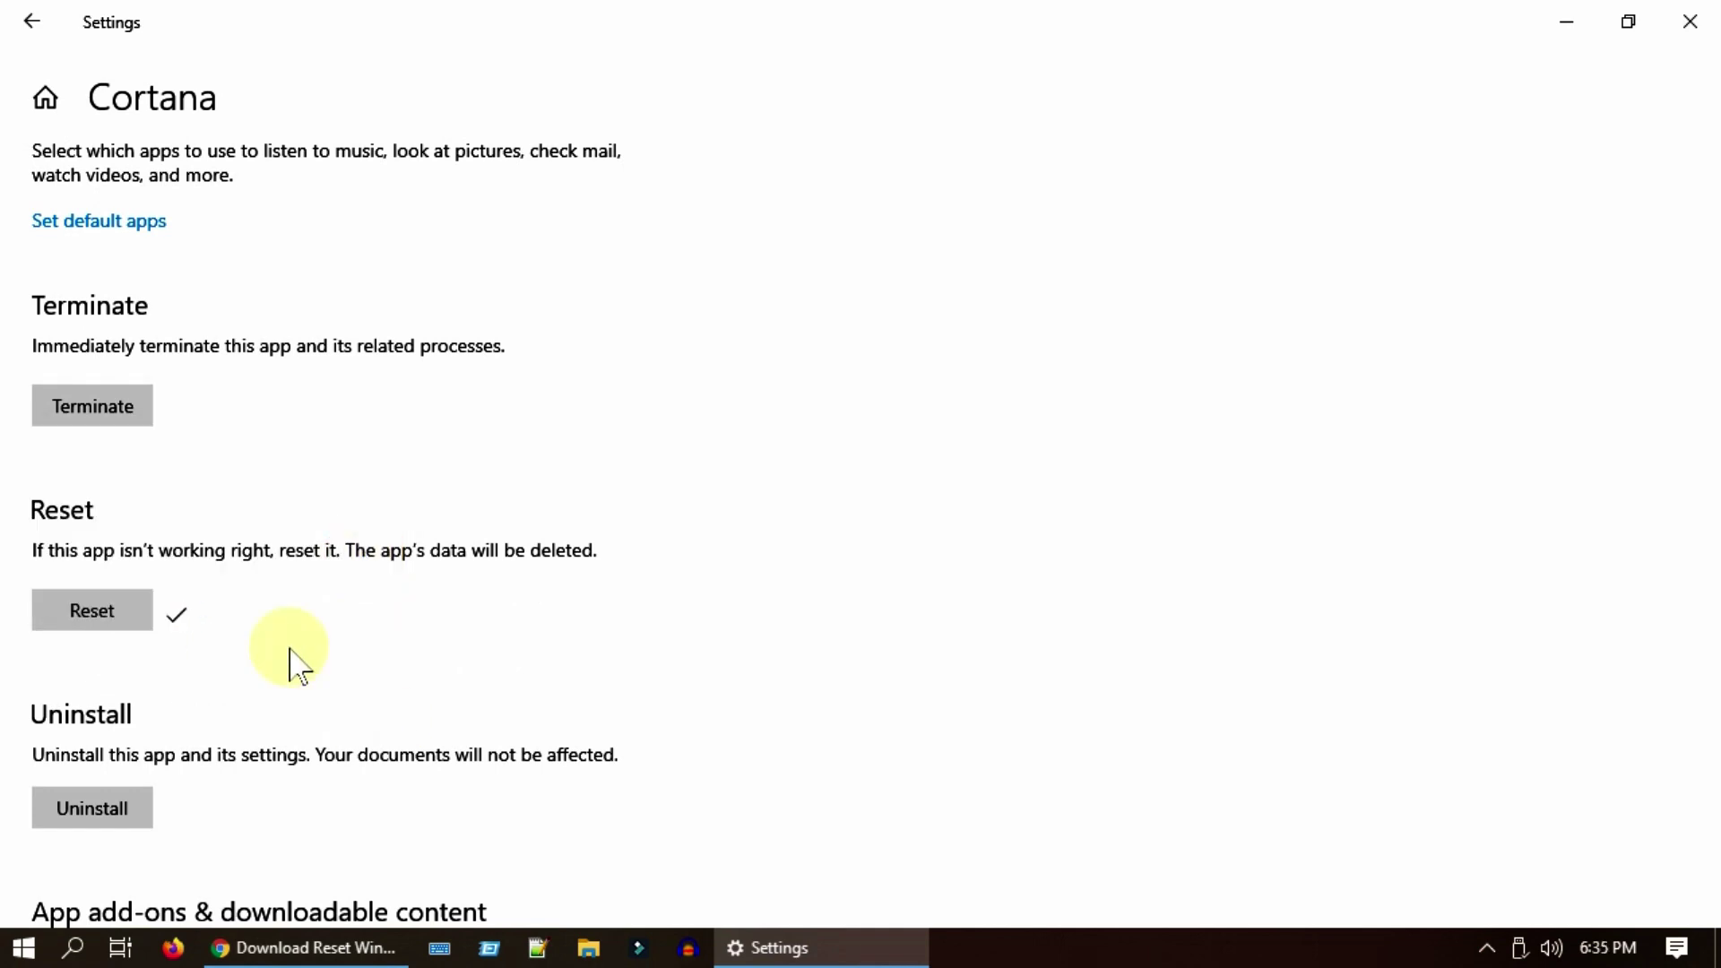
# Close Settings and download the Reset Windows Search script from Microsoft's page in Chrome.
pyautogui.click(1690, 20)
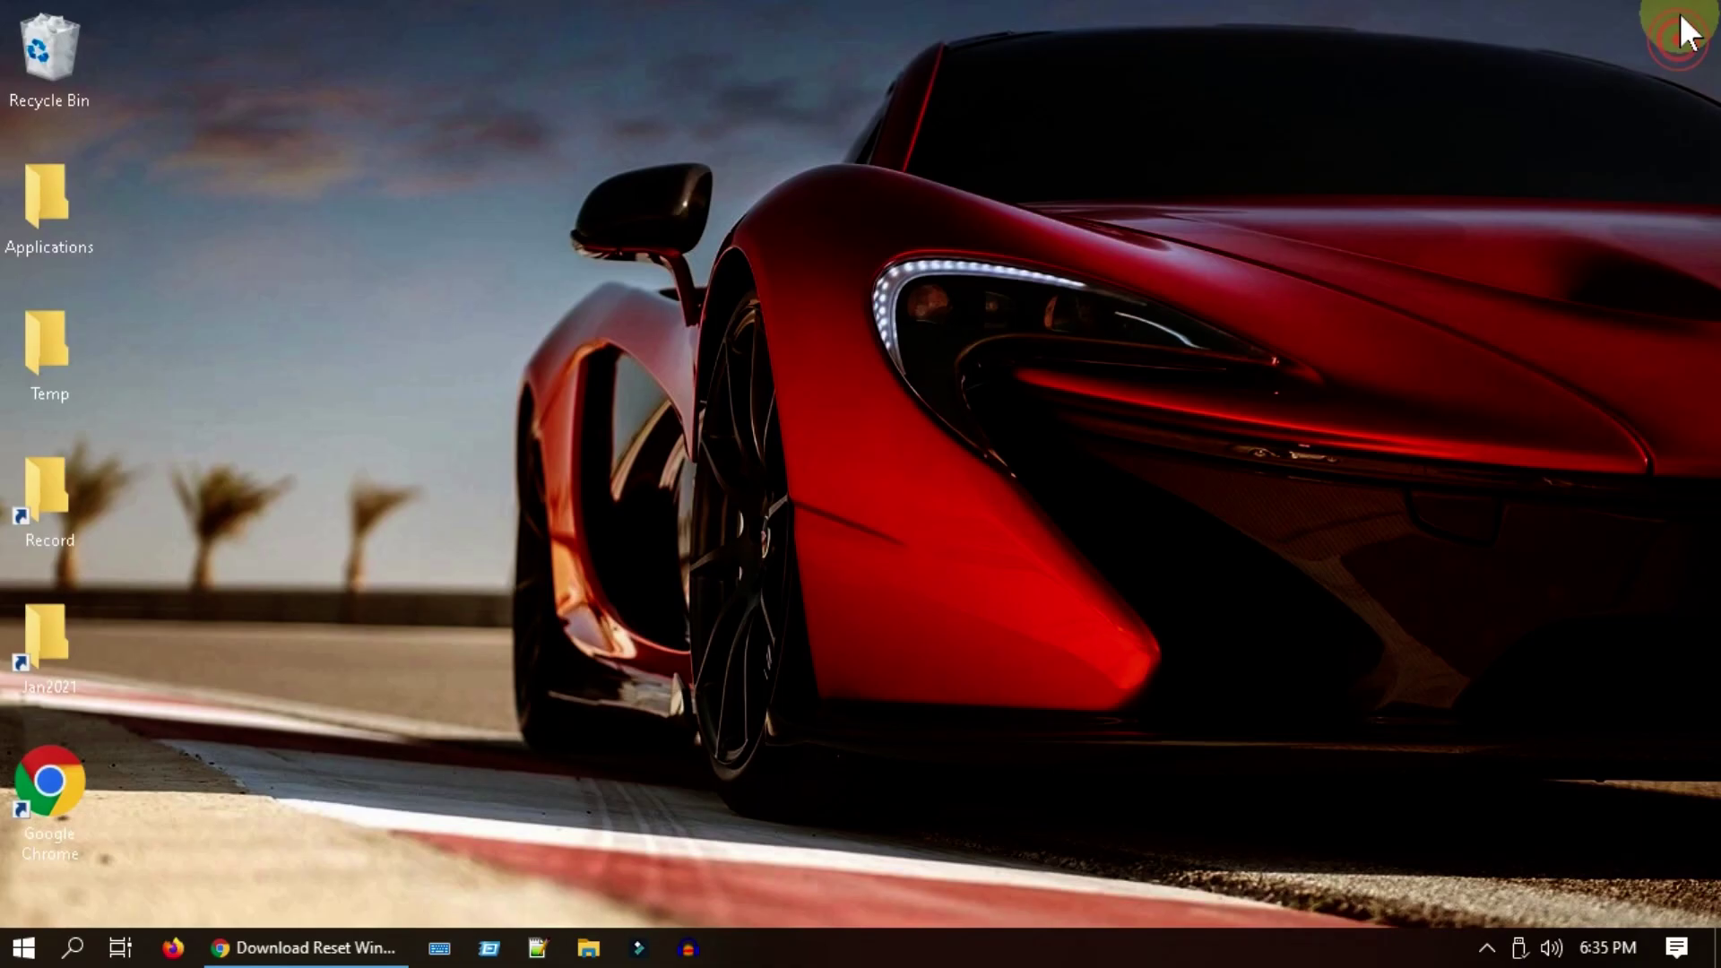
pyautogui.click(373, 948)
pyautogui.click(591, 69)
pyautogui.scroll(-2, 663, 615)
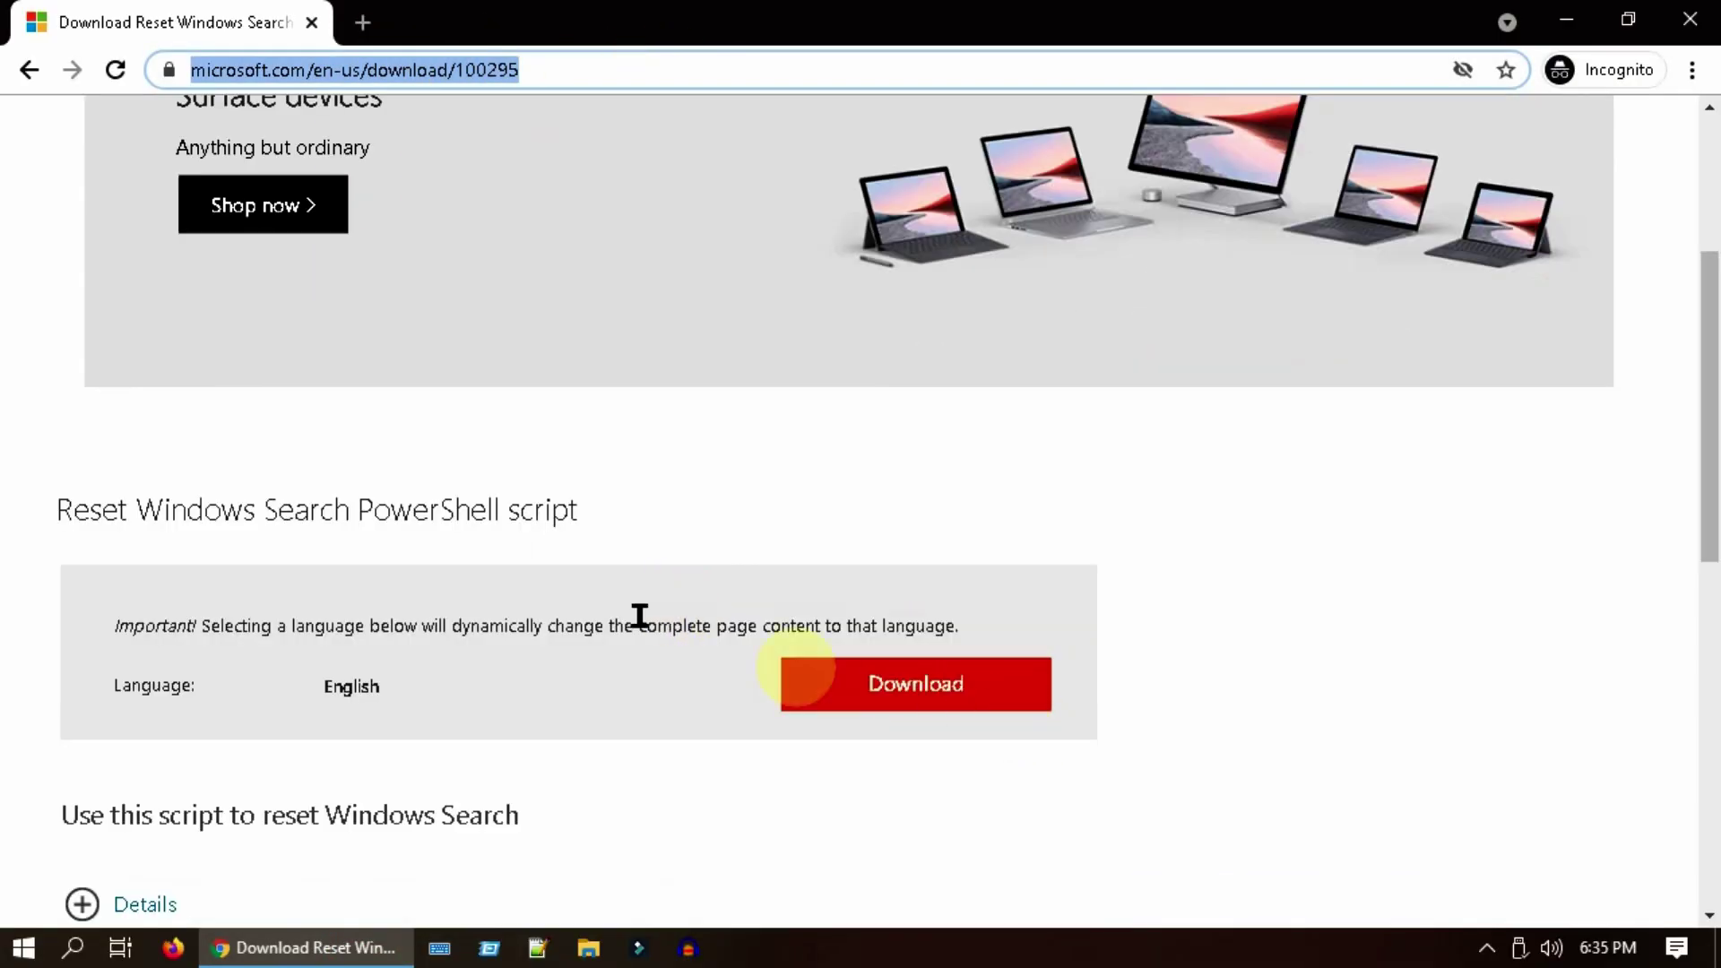
pyautogui.click(907, 694)
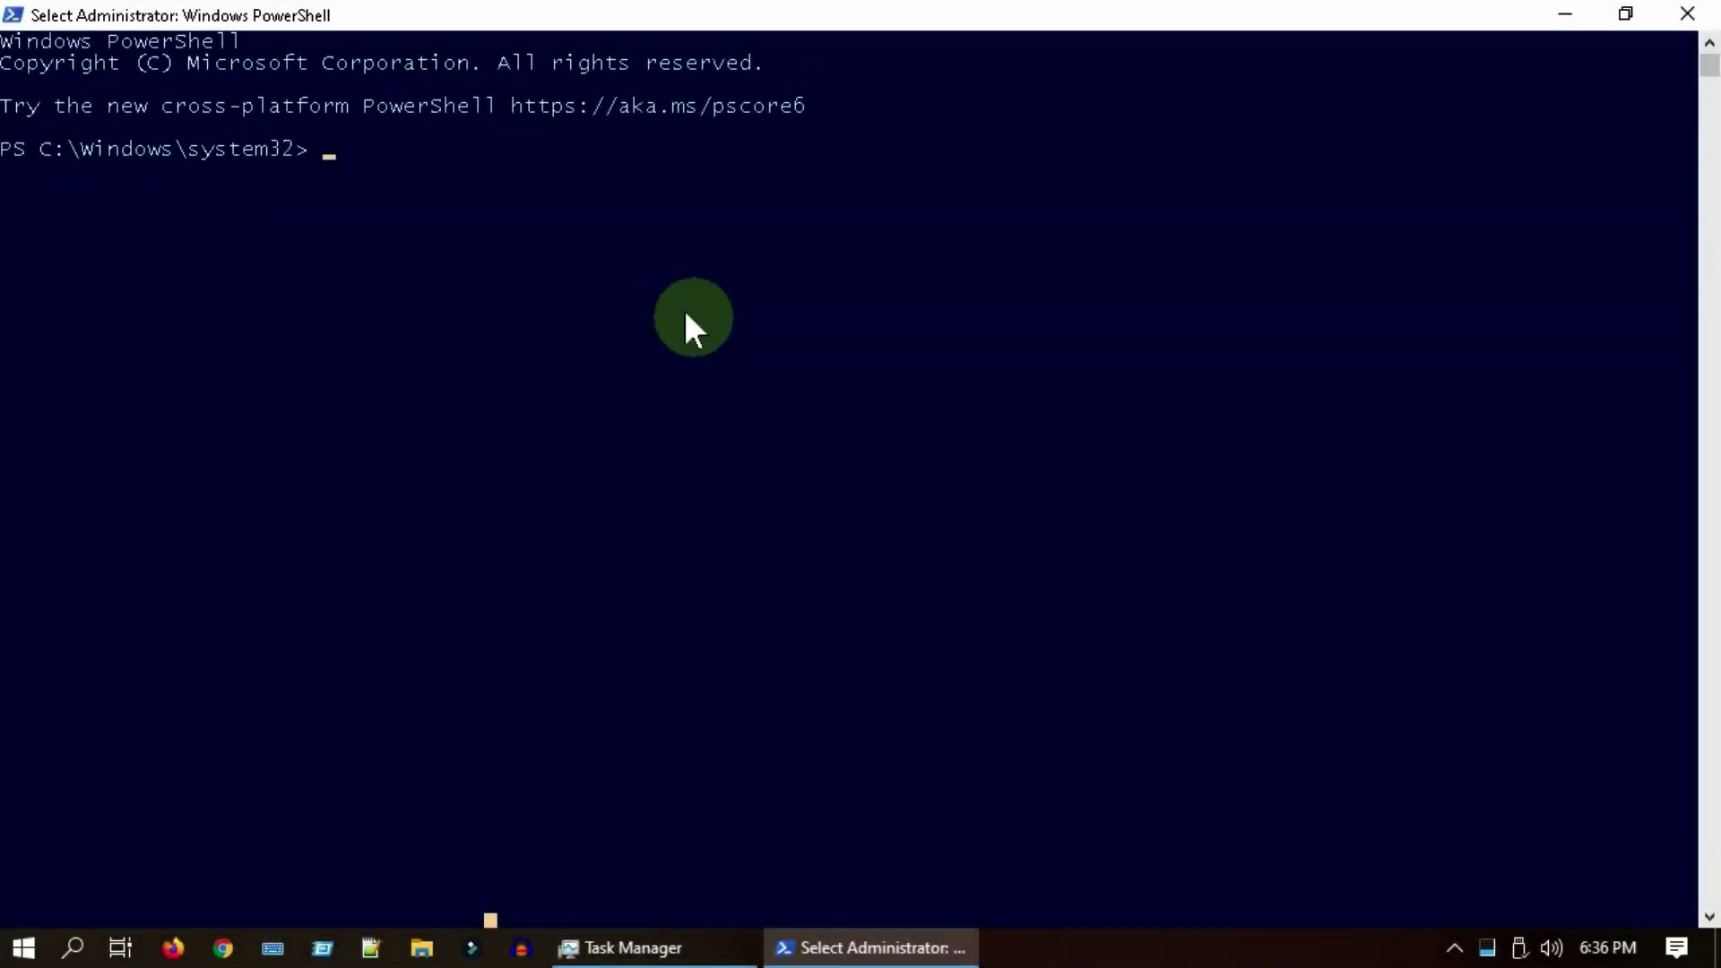
# Set the CurrentUser execution policy to Unrestricted in PowerShell, answering y to confirm.
pyautogui.press('Escape')
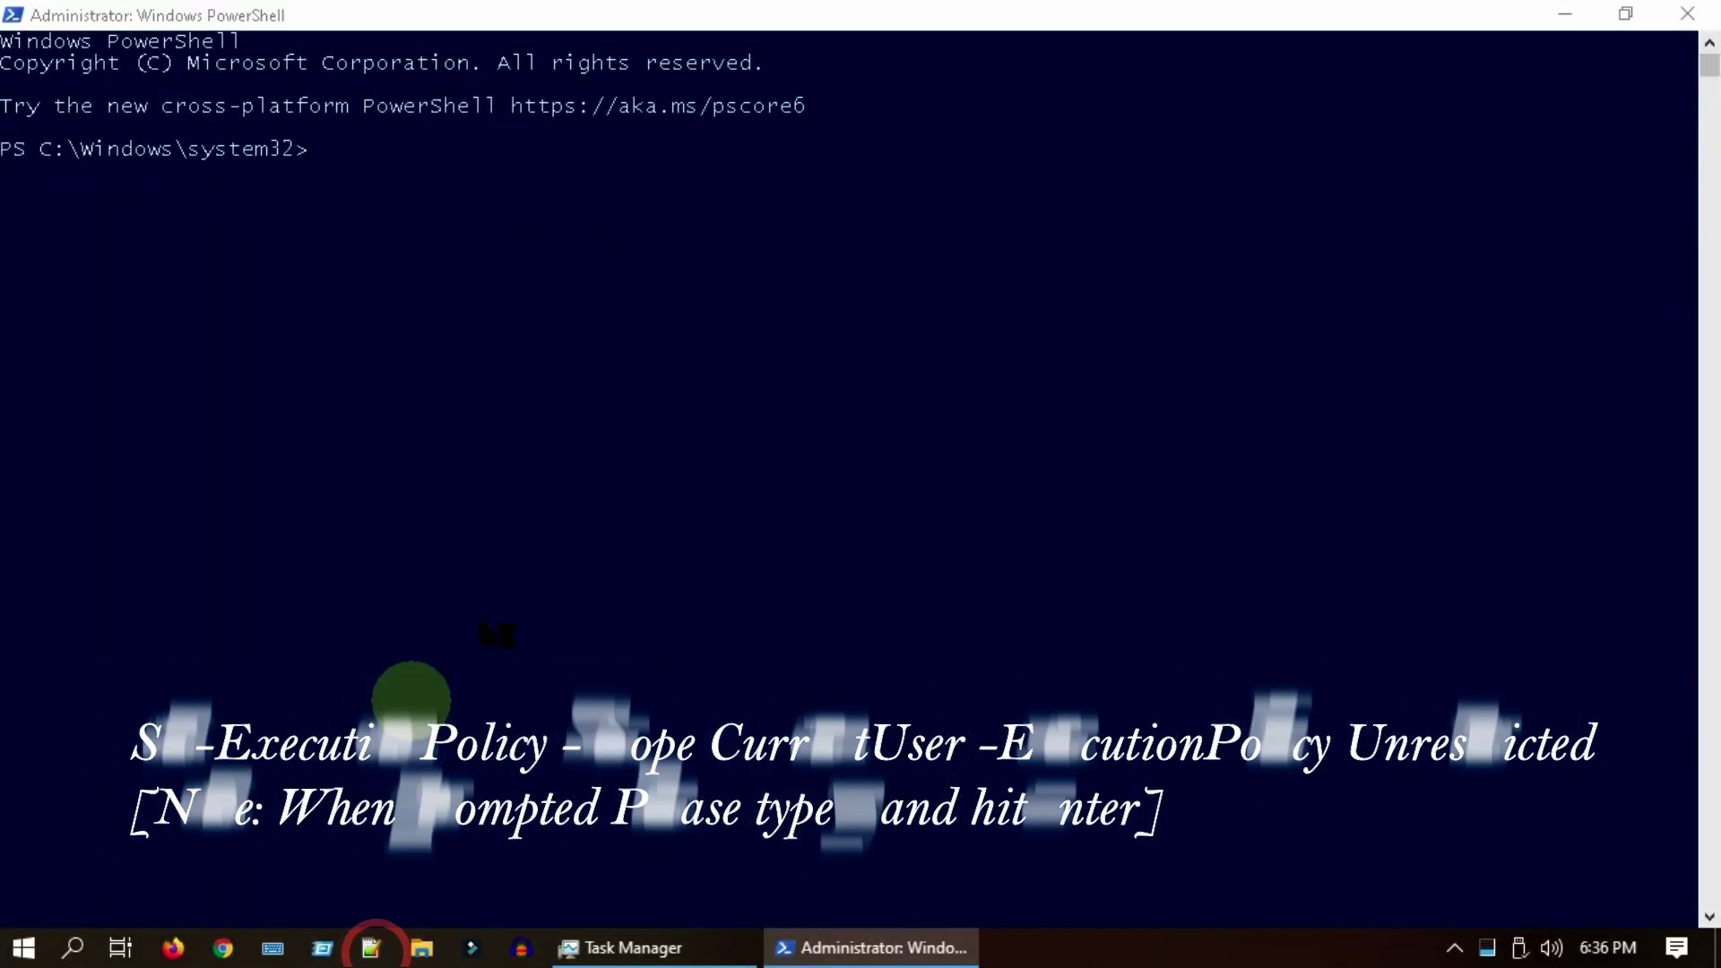
pyautogui.rightClick(699, 240)
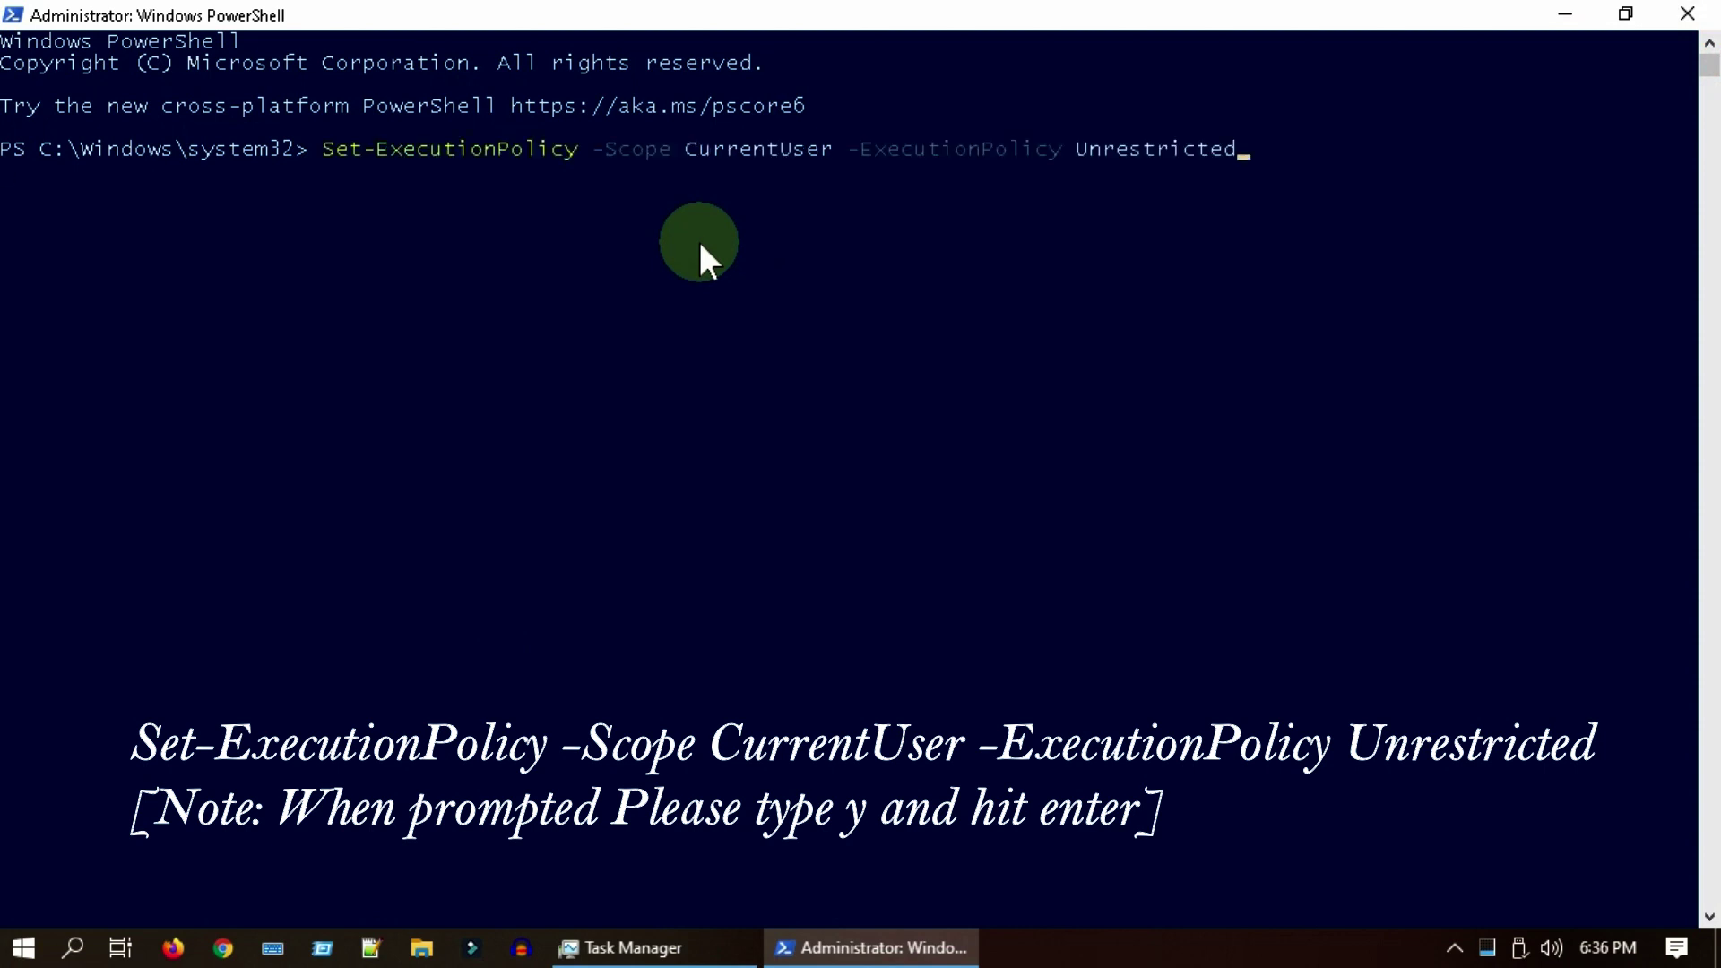
pyautogui.press('Return')
pyautogui.write('y')
pyautogui.press('Return')
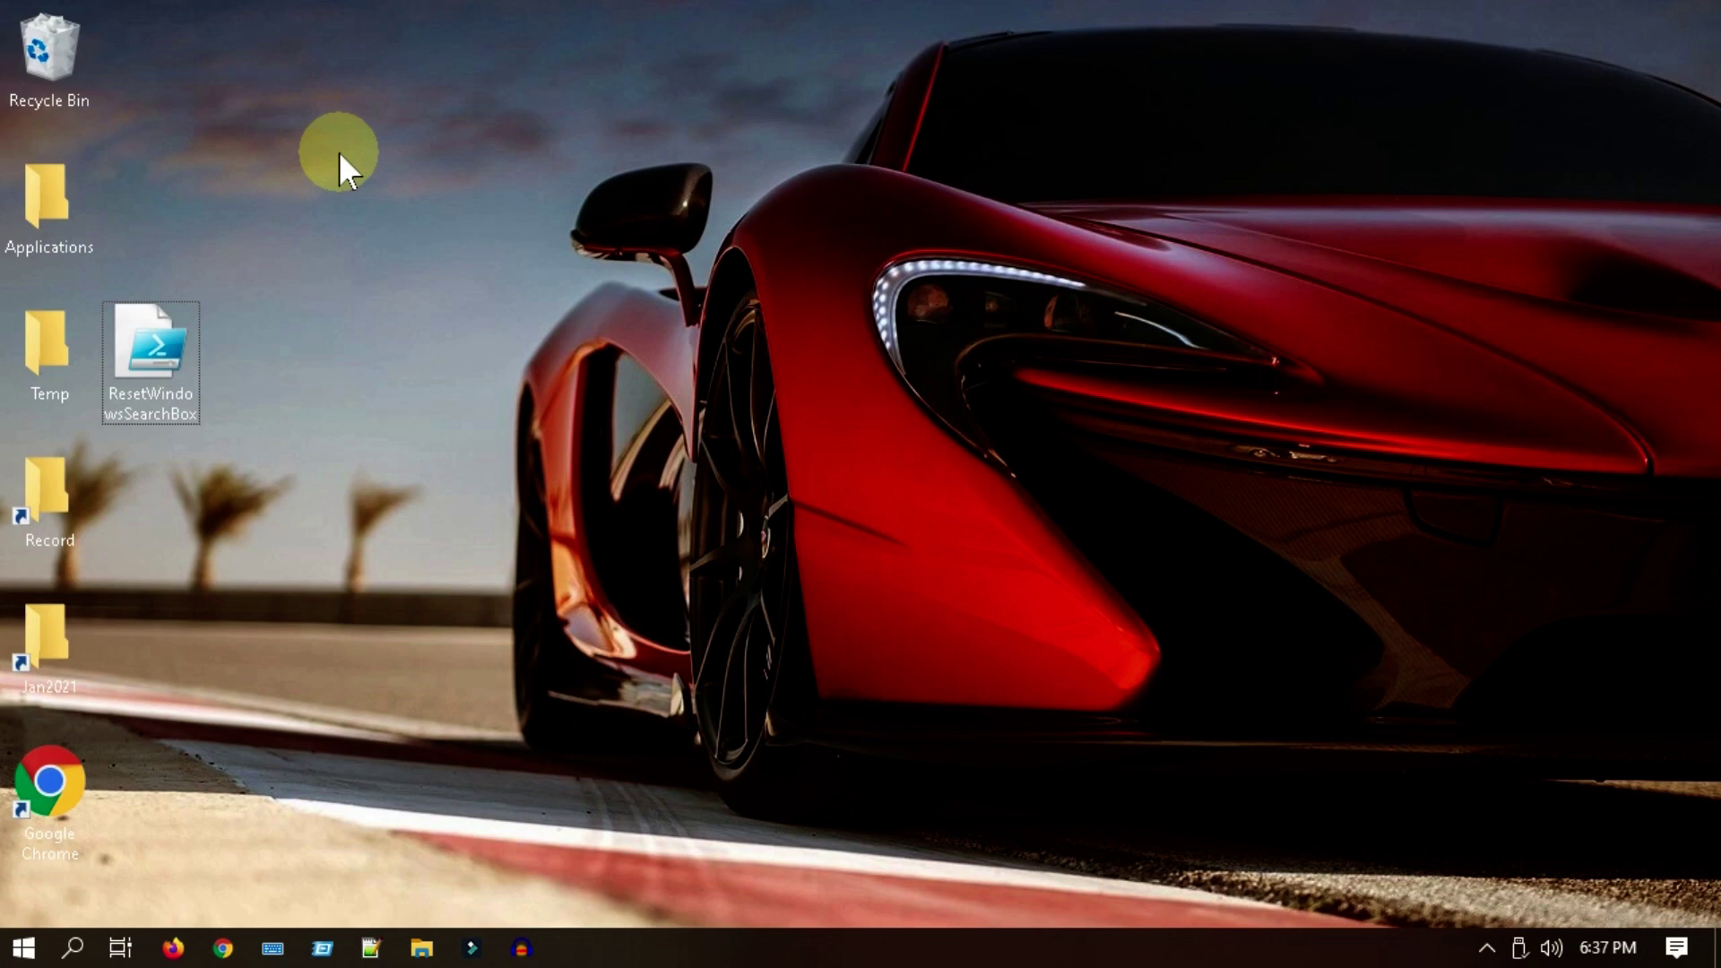
# Run ResetWindowsSearchBox.ps1 with PowerShell, answer R to run once, and dismiss the Done message.
pyautogui.rightClick(140, 353)
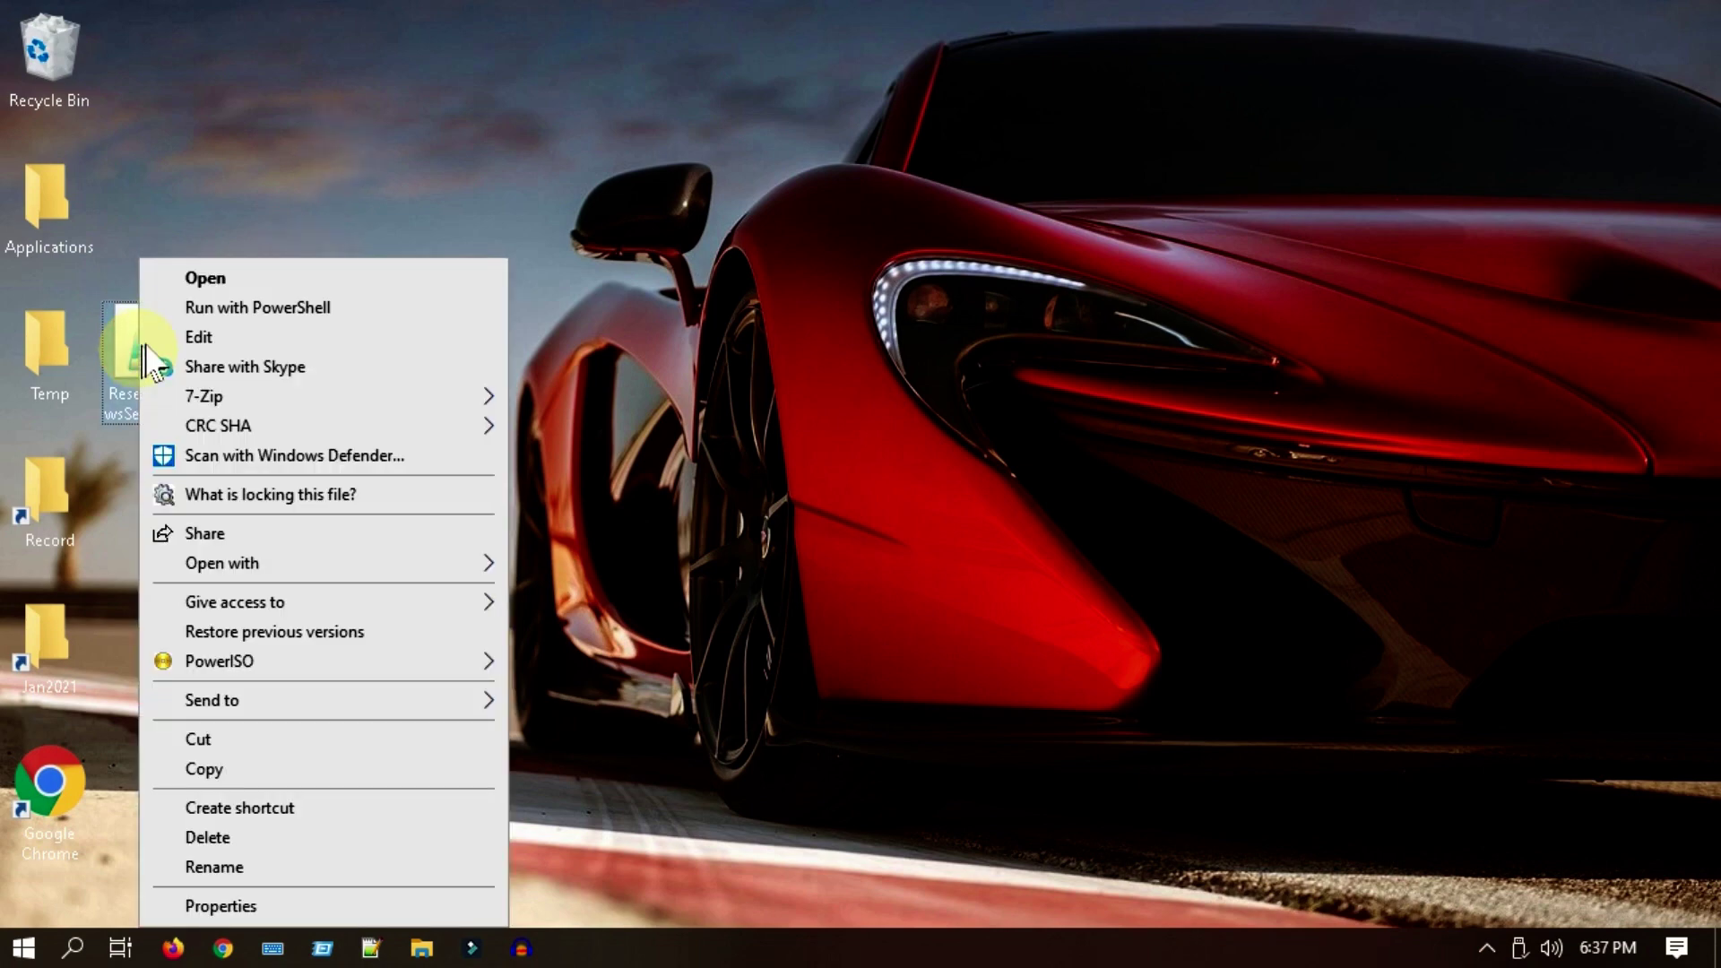
pyautogui.click(314, 309)
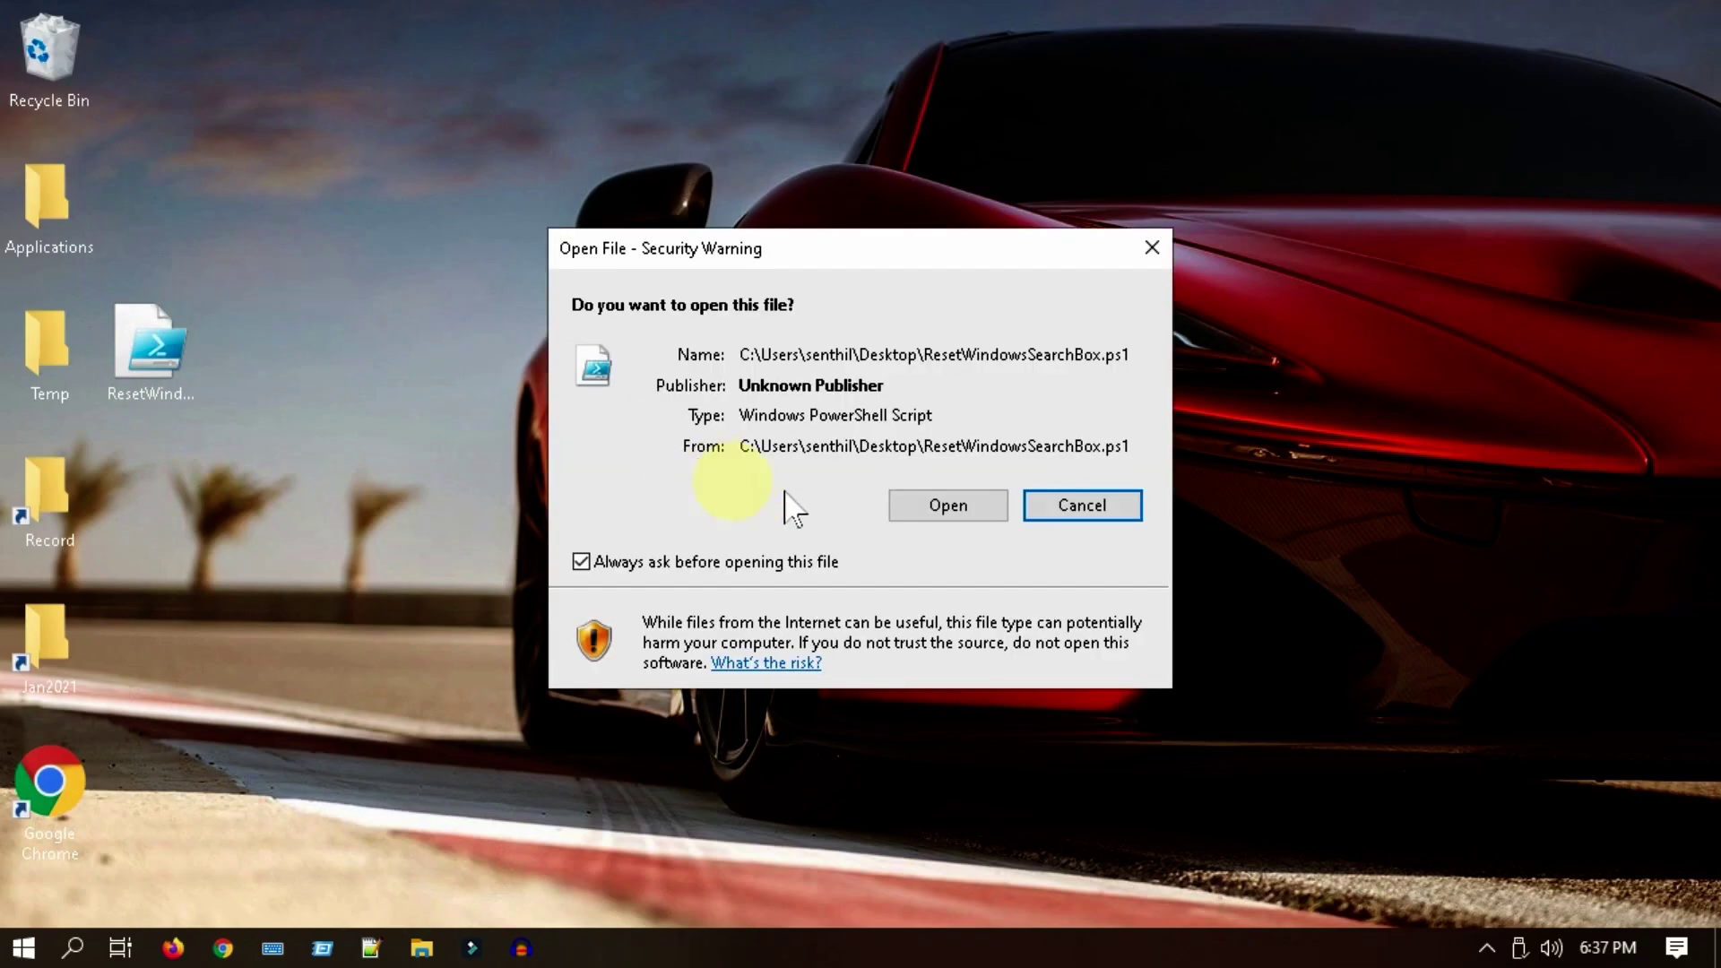
pyautogui.click(937, 510)
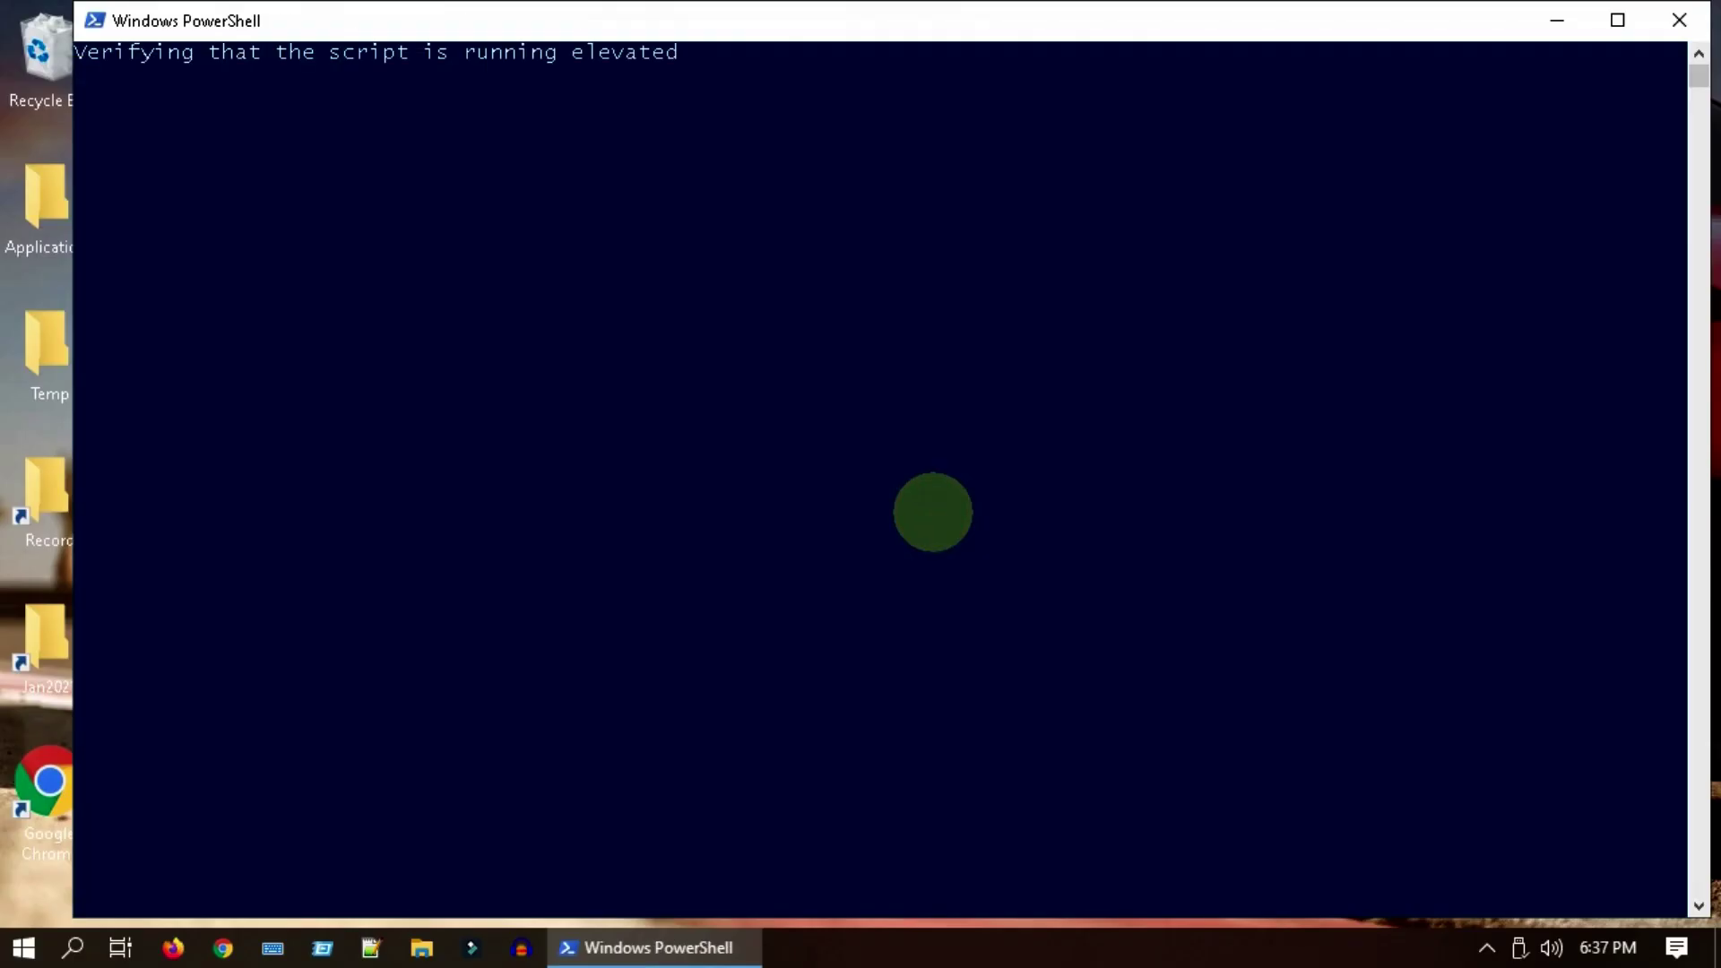
pyautogui.write('R')
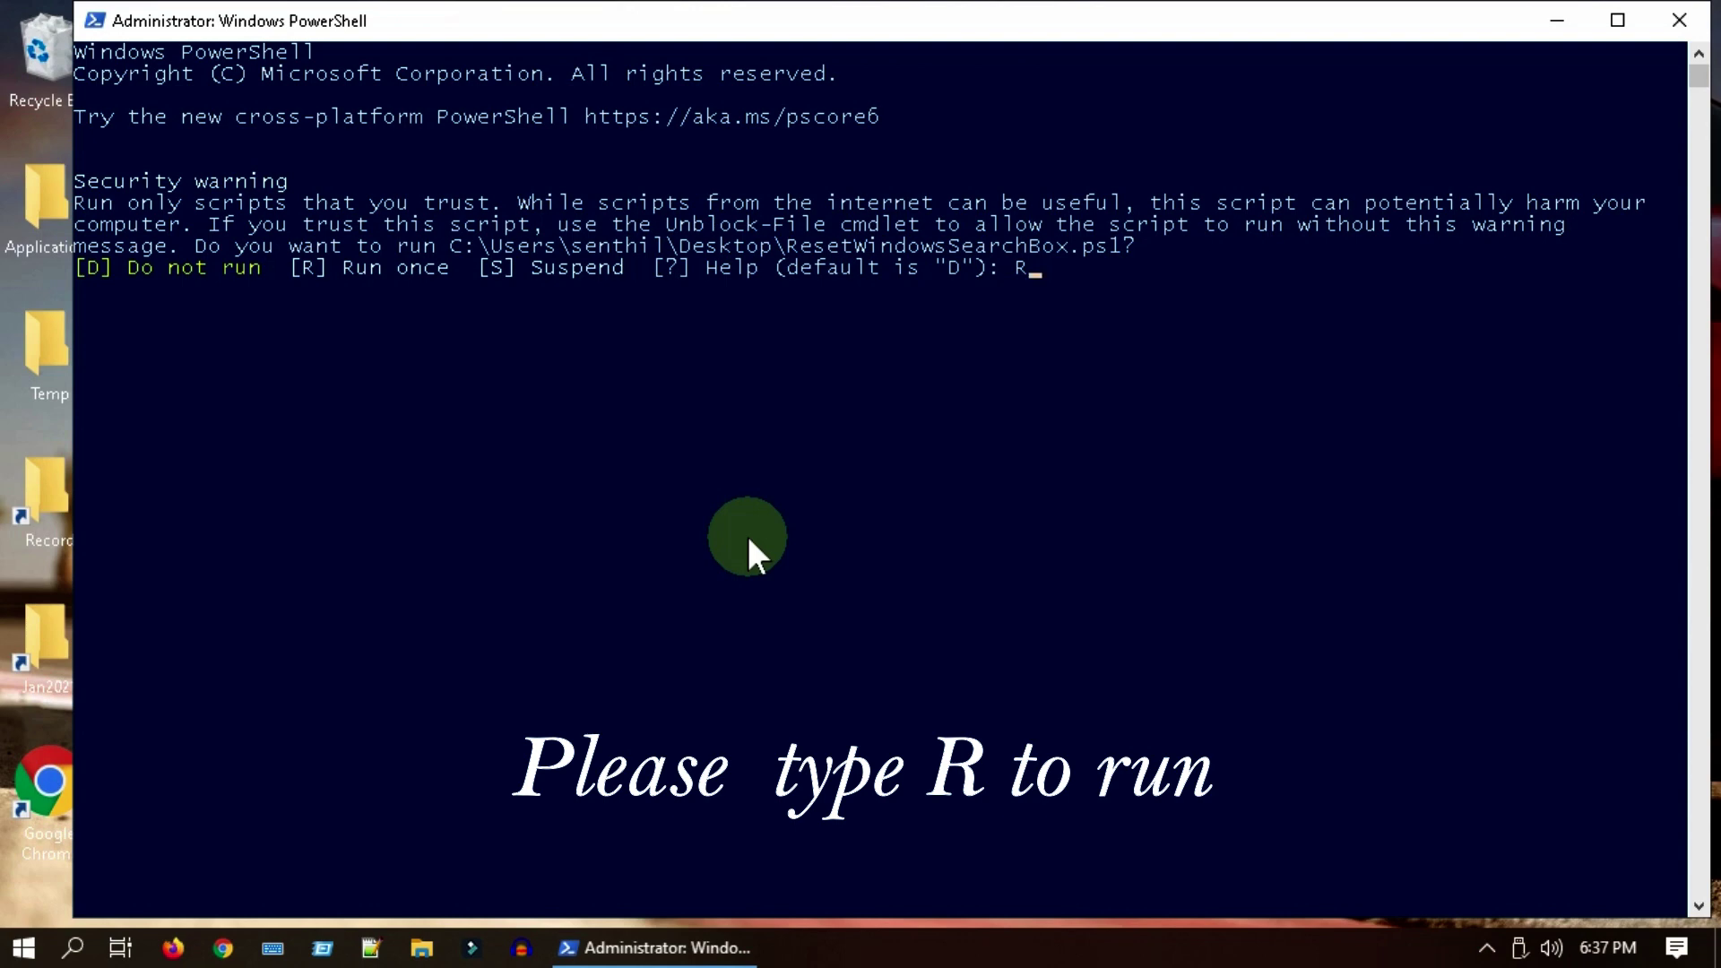
pyautogui.press('Return')
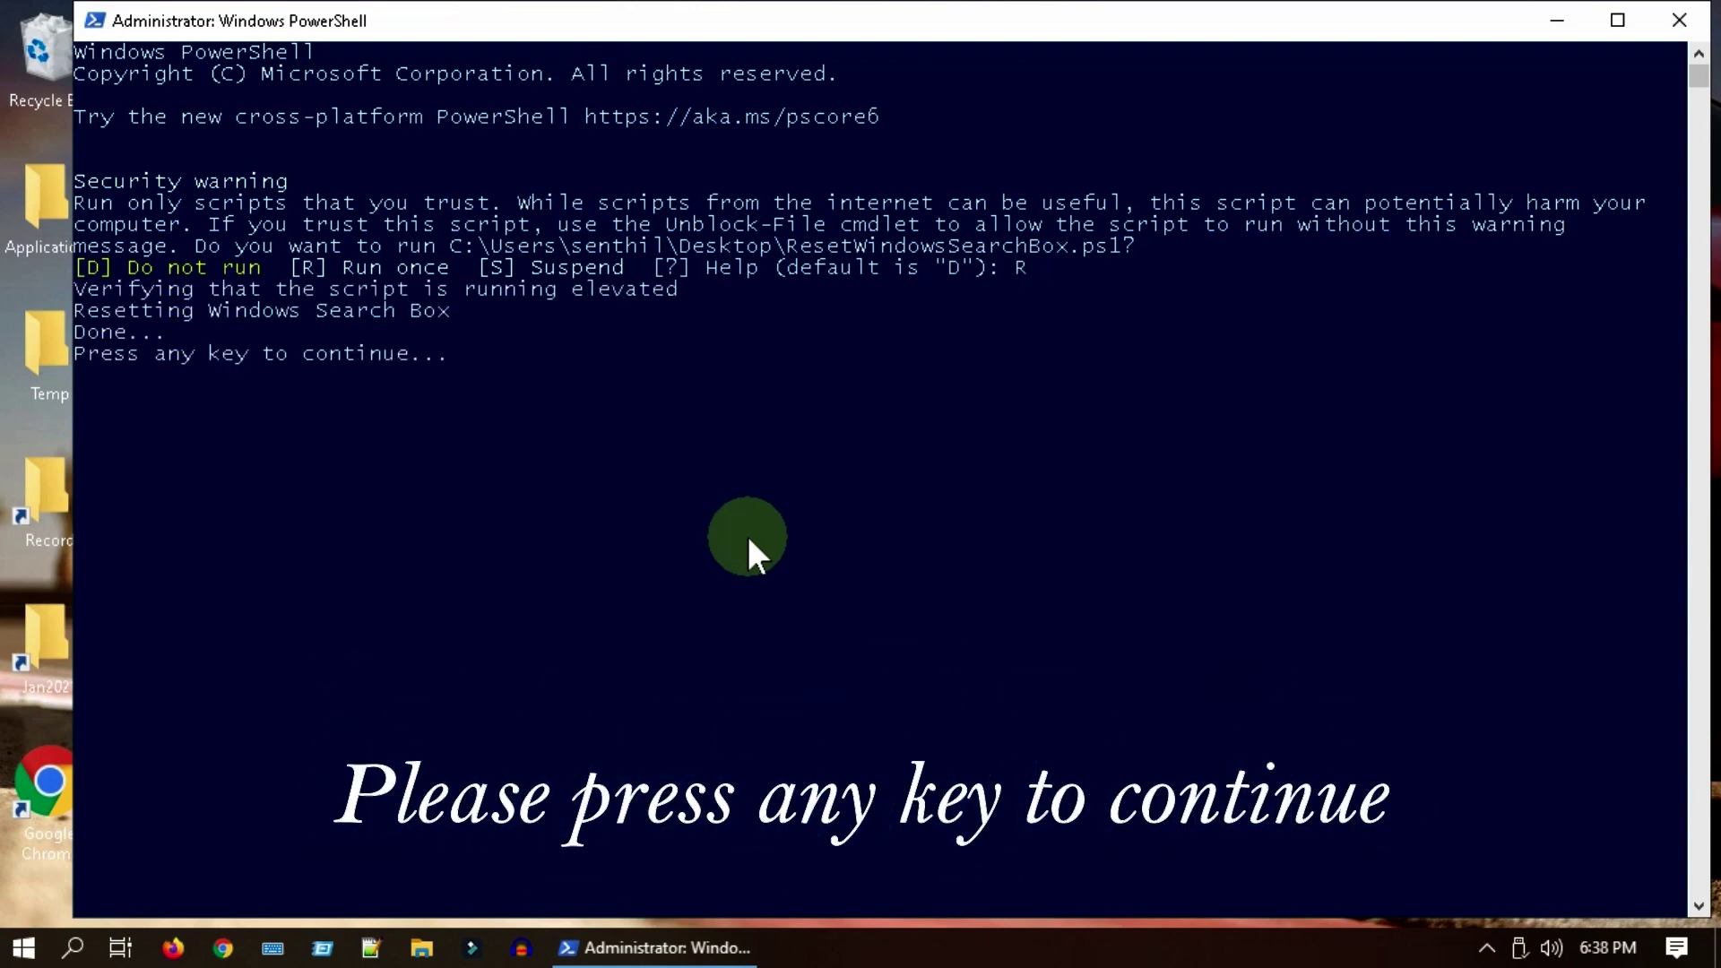
pyautogui.press('Return')
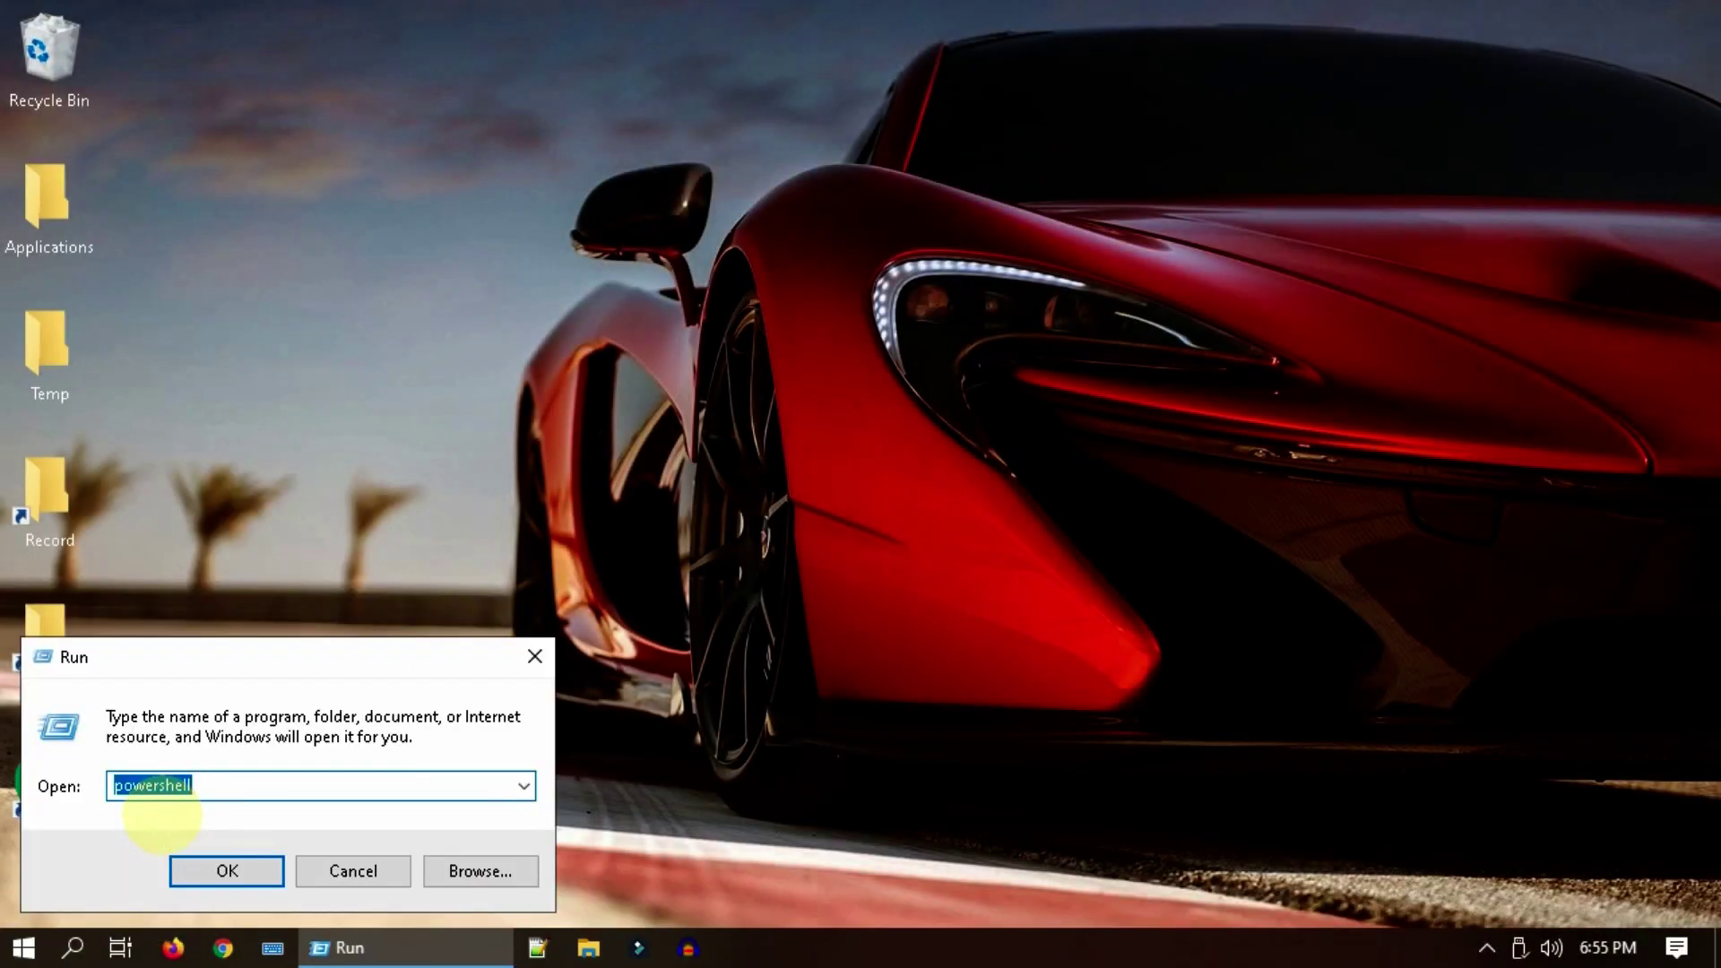
# Launch Control Panel with control and go to the Recovery page.
pyautogui.write('con')
pyautogui.click(165, 818)
pyautogui.press('Return')
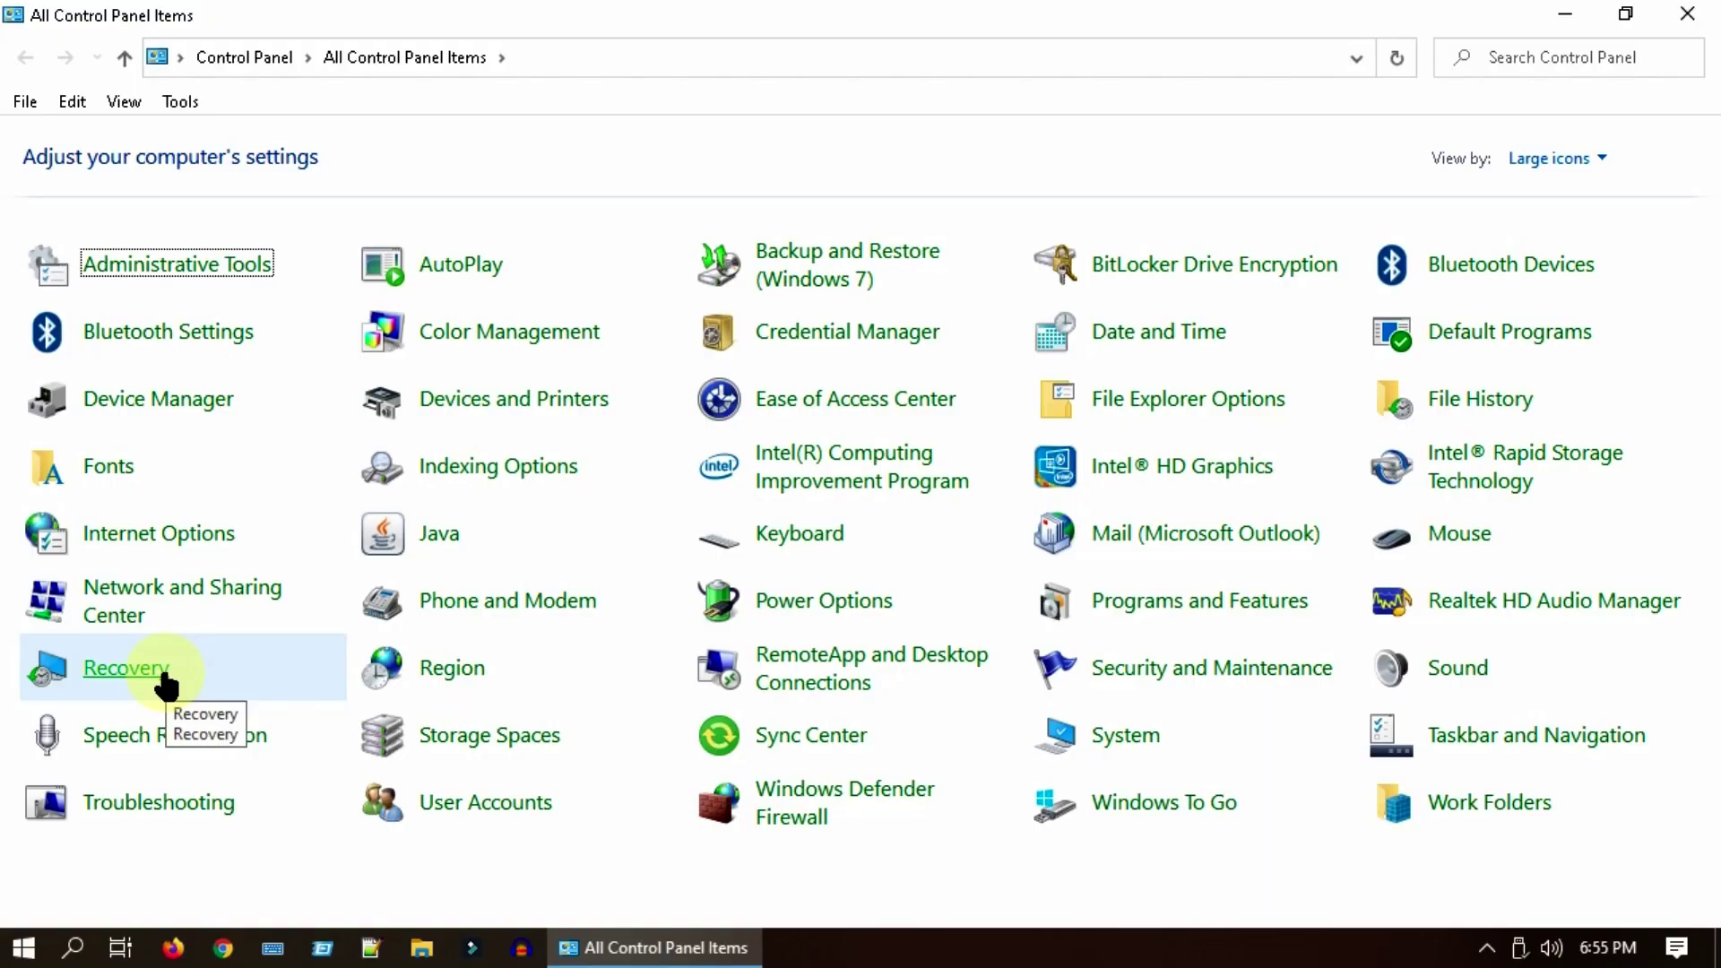
pyautogui.click(164, 683)
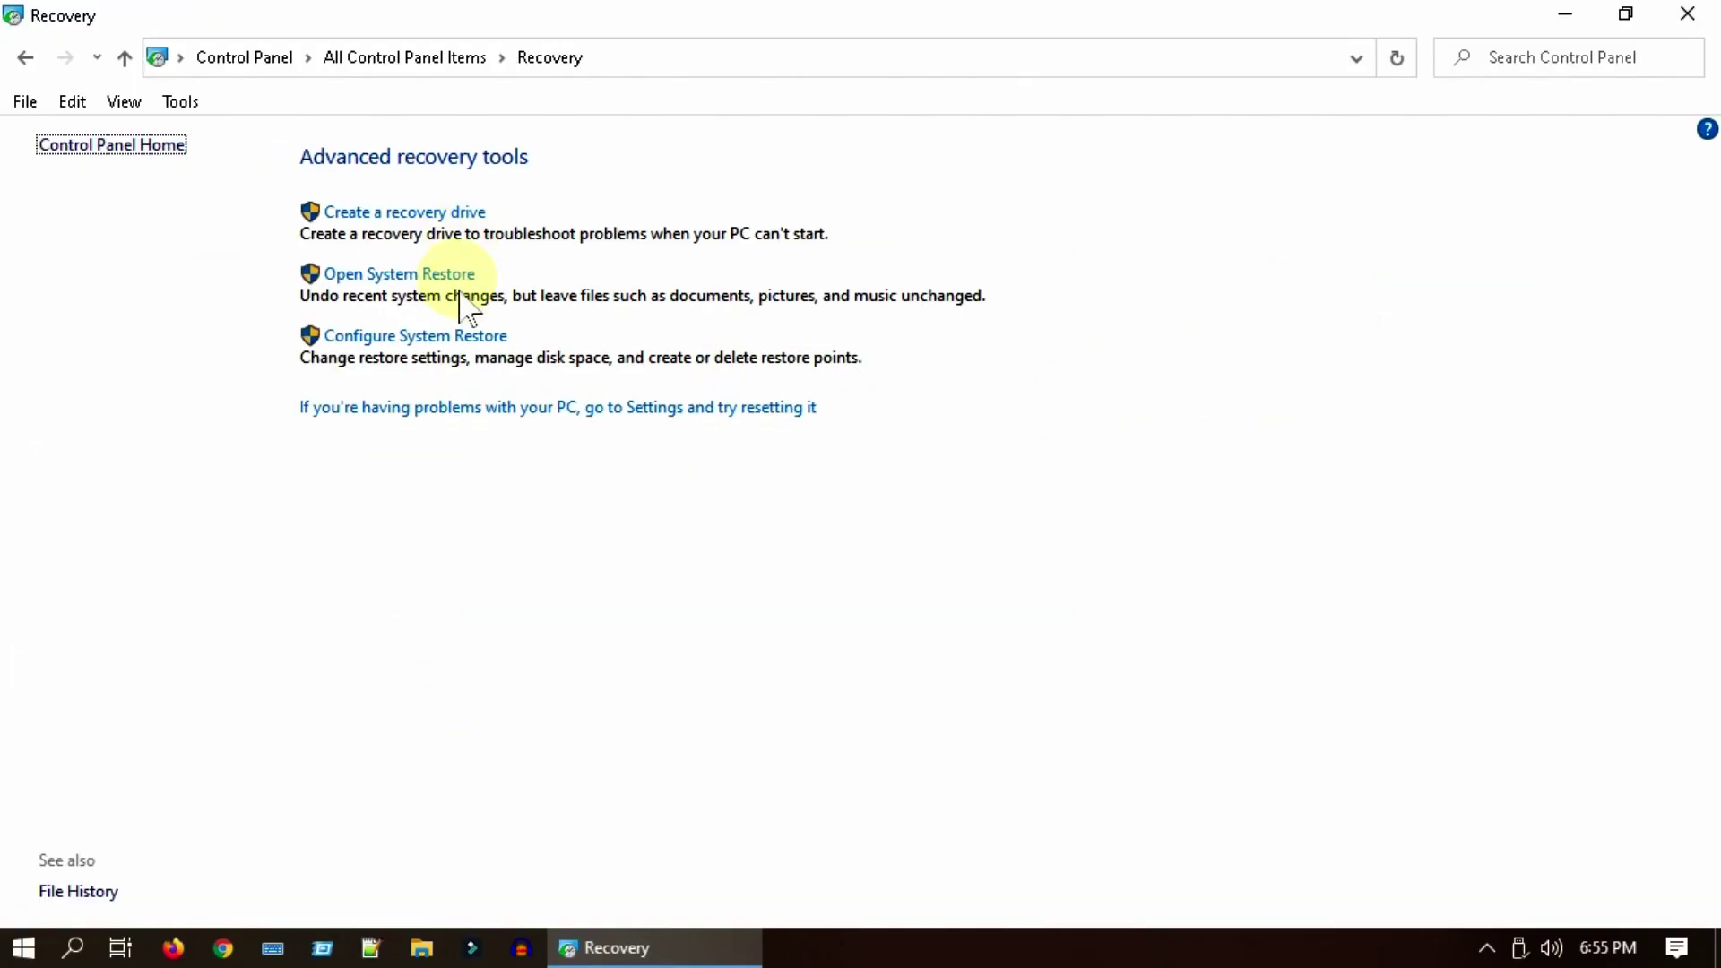
# Start System Restore, close Recovery, and select the 4/3/2021 Windows Update restore point.
pyautogui.click(459, 282)
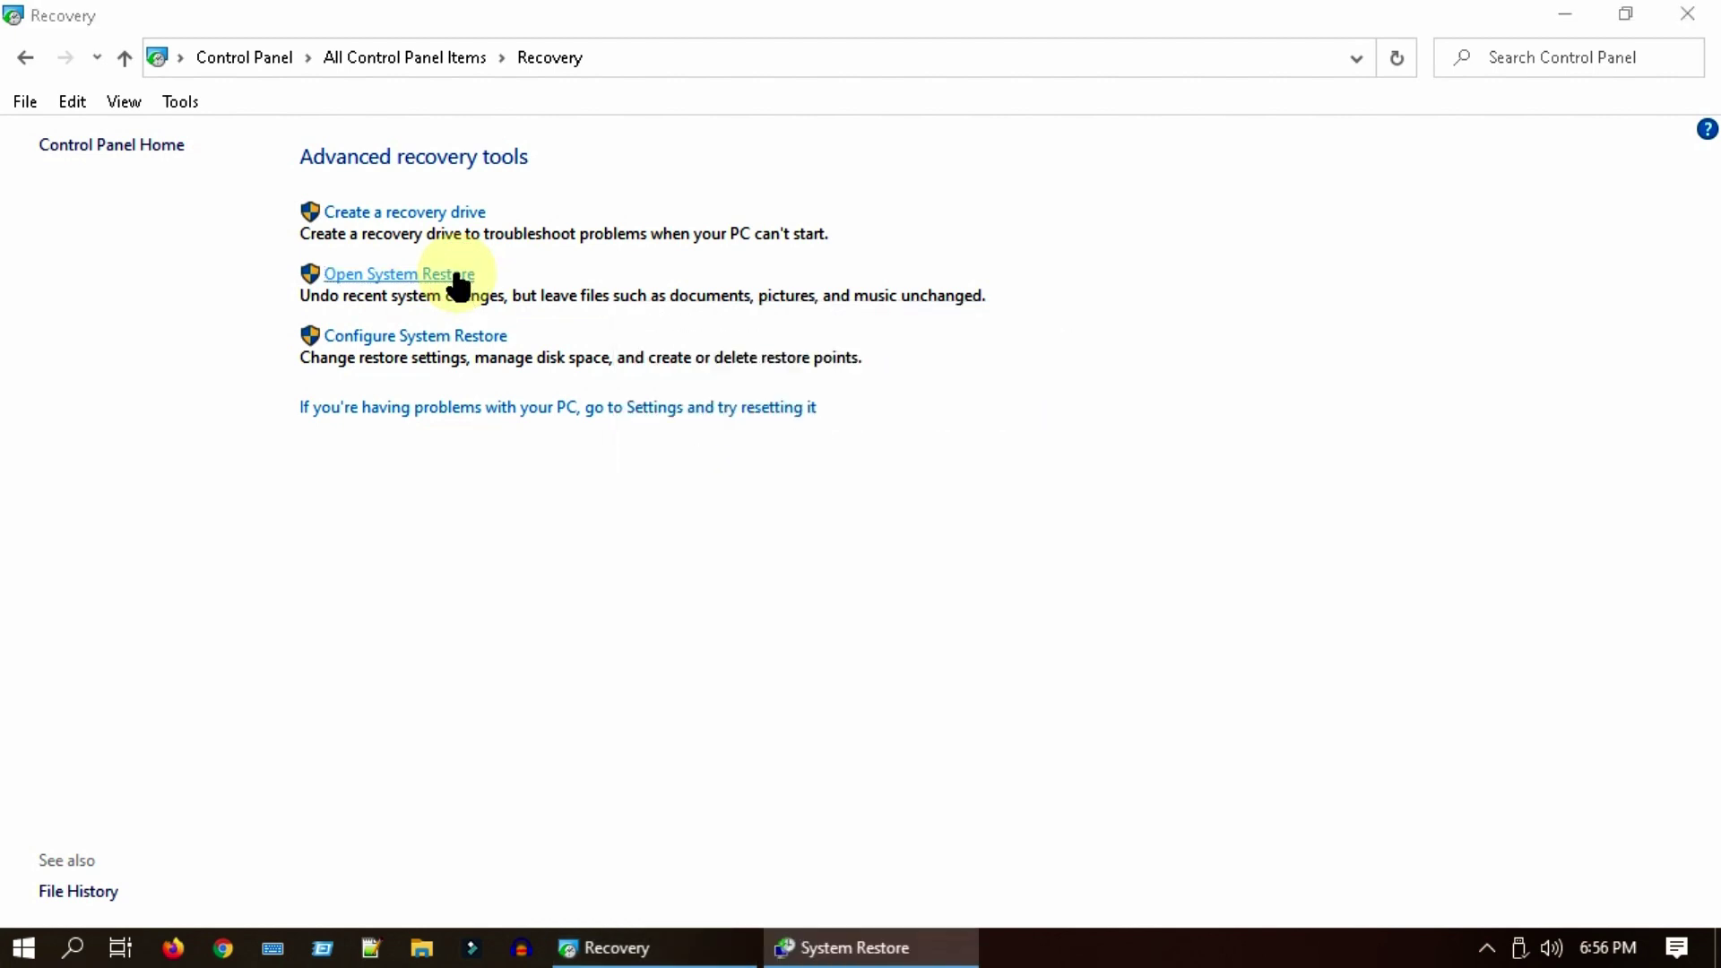
pyautogui.click(1687, 14)
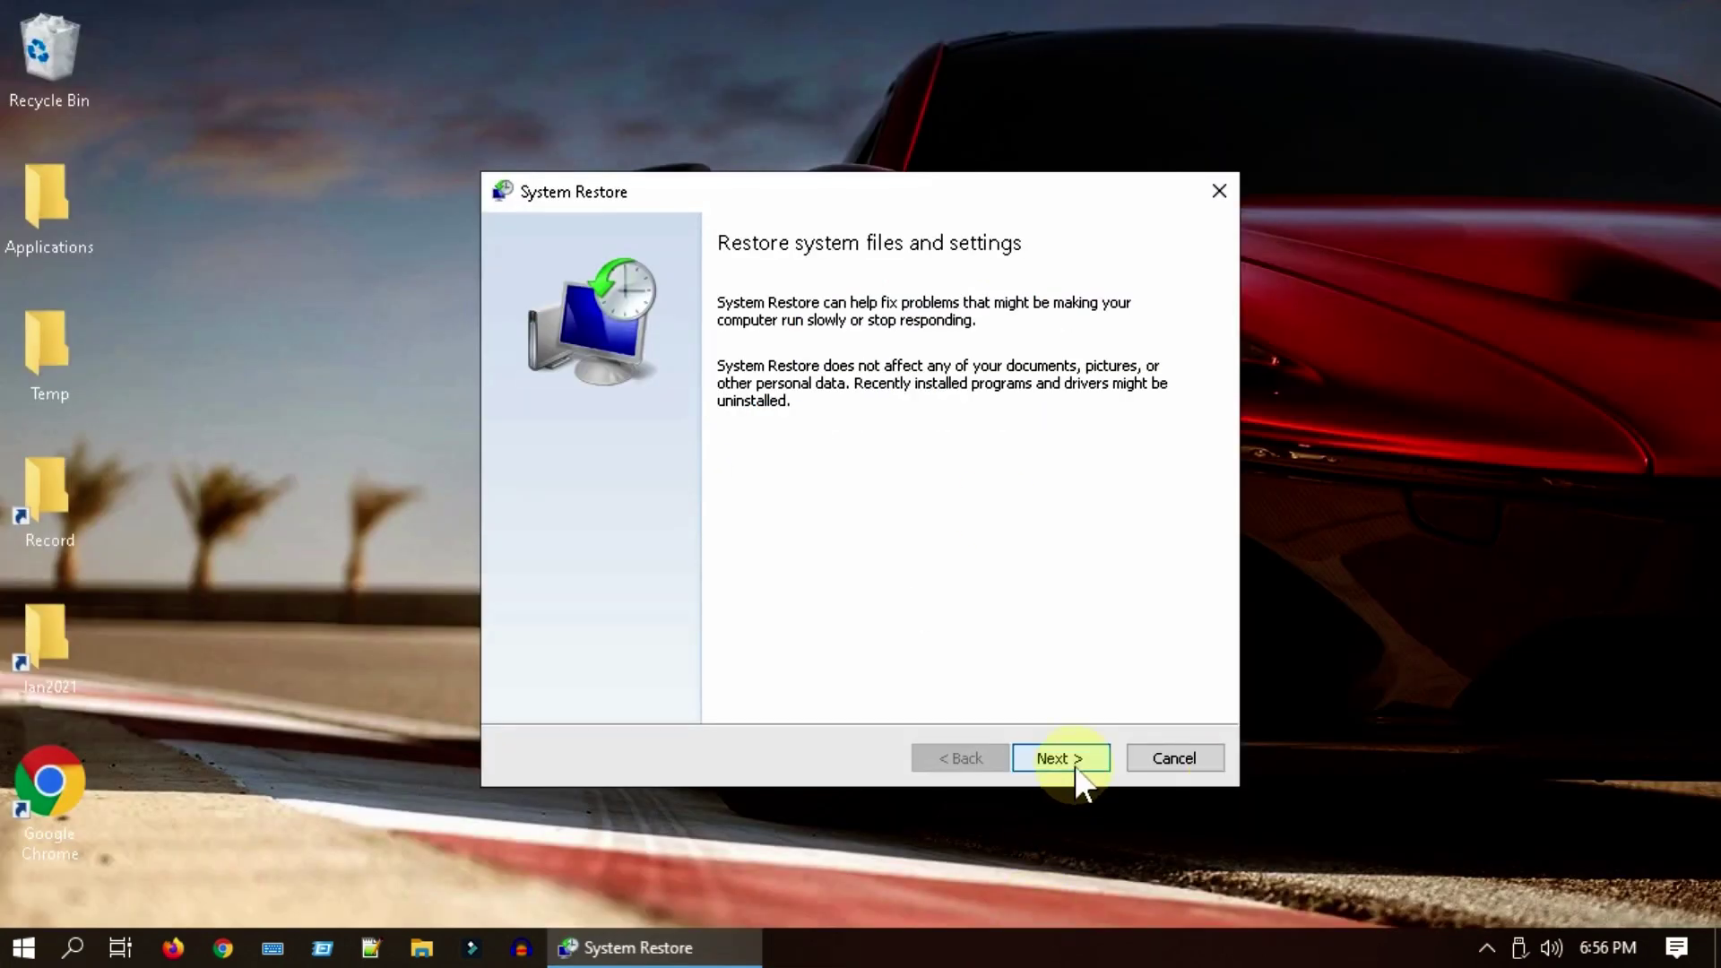
pyautogui.click(1061, 759)
pyautogui.click(794, 417)
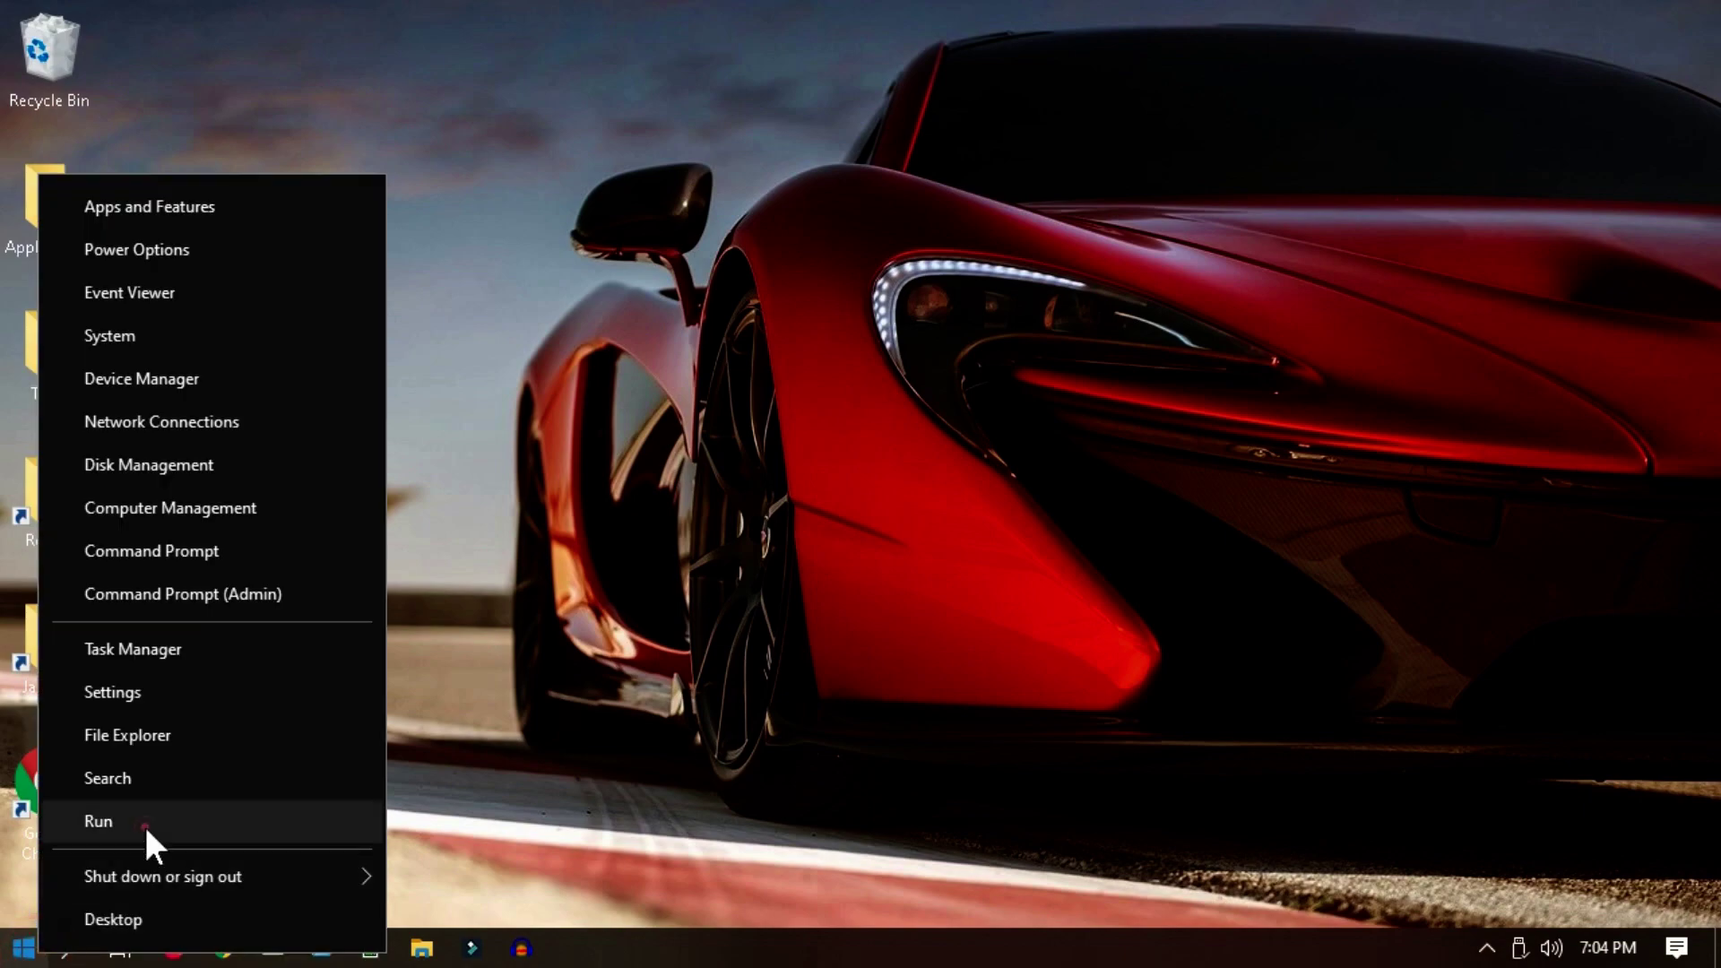
# In Programs and Features, sort by Installed On and uninstall Microsoft Edge, the newest program.
pyautogui.click(144, 822)
pyautogui.click(278, 878)
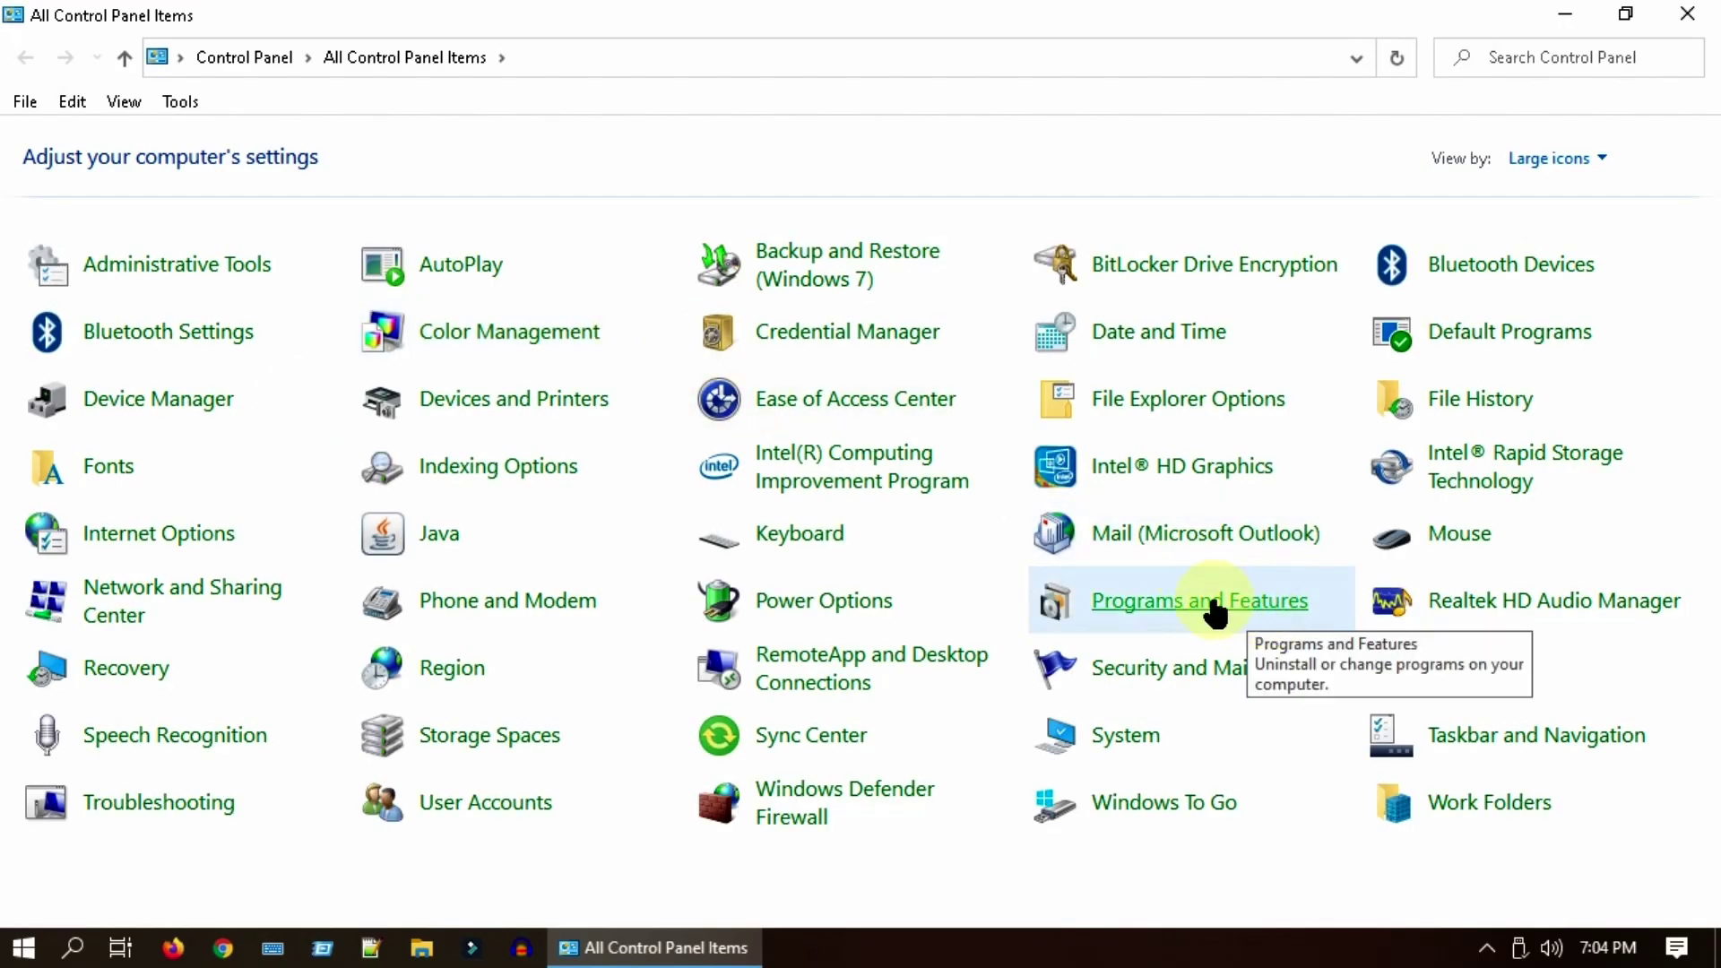
pyautogui.click(1217, 615)
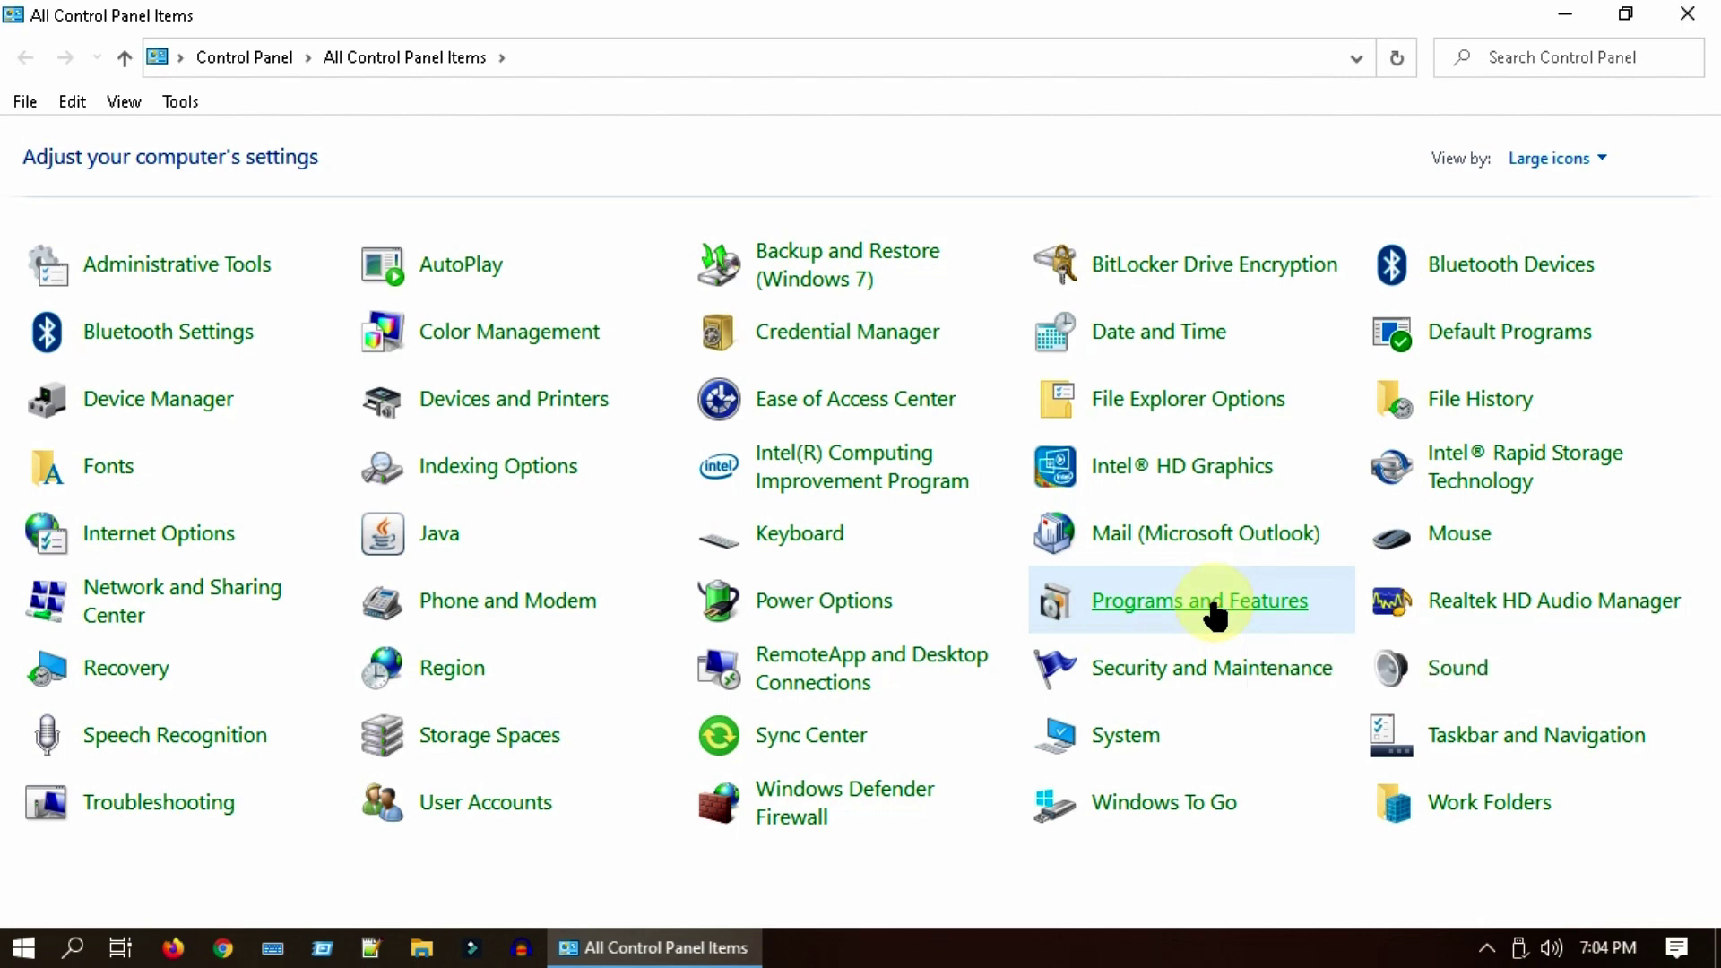
pyautogui.click(1008, 291)
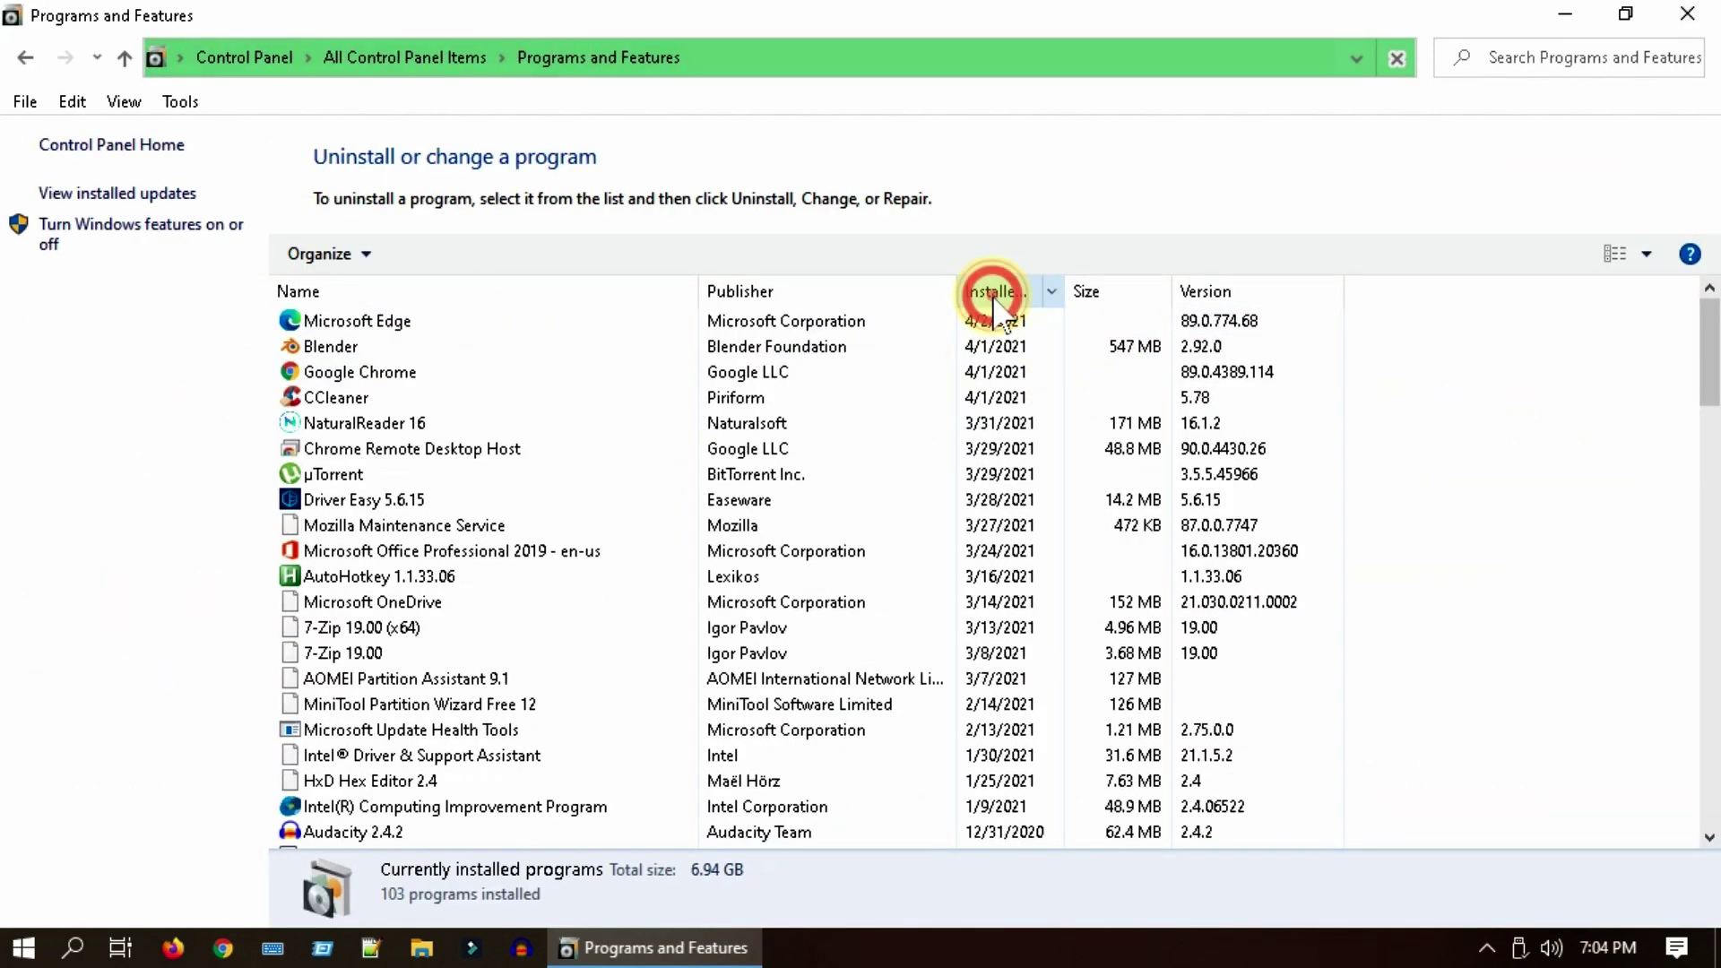
pyautogui.click(837, 323)
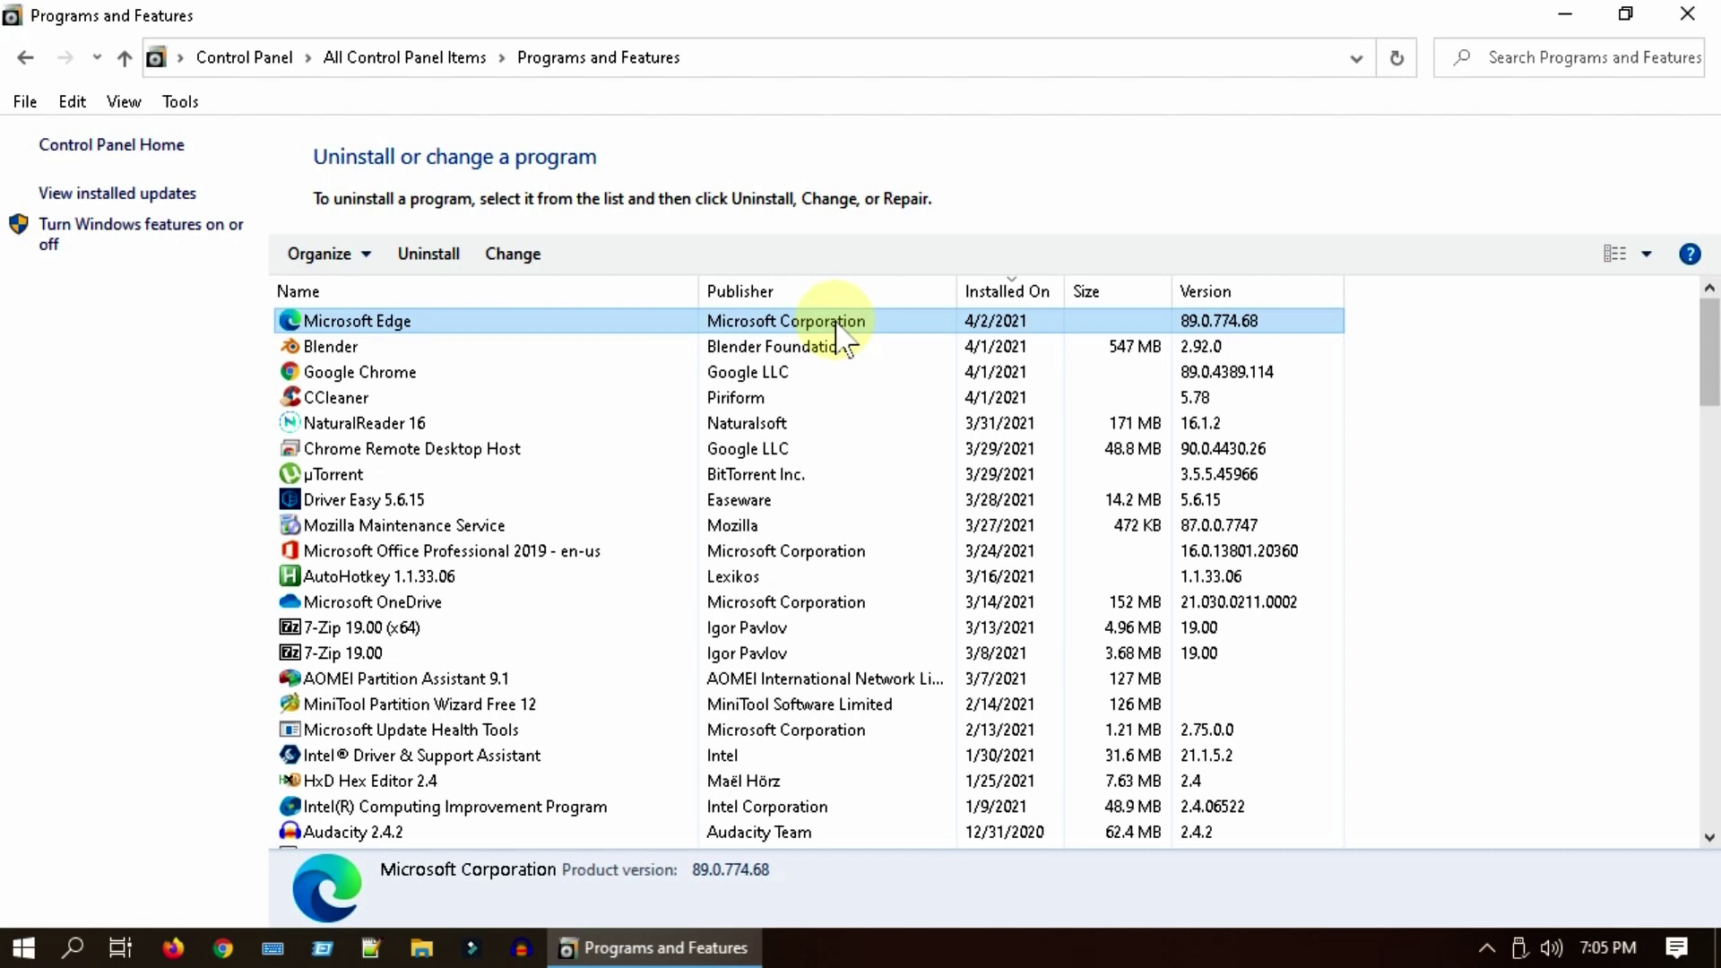
pyautogui.rightClick(836, 323)
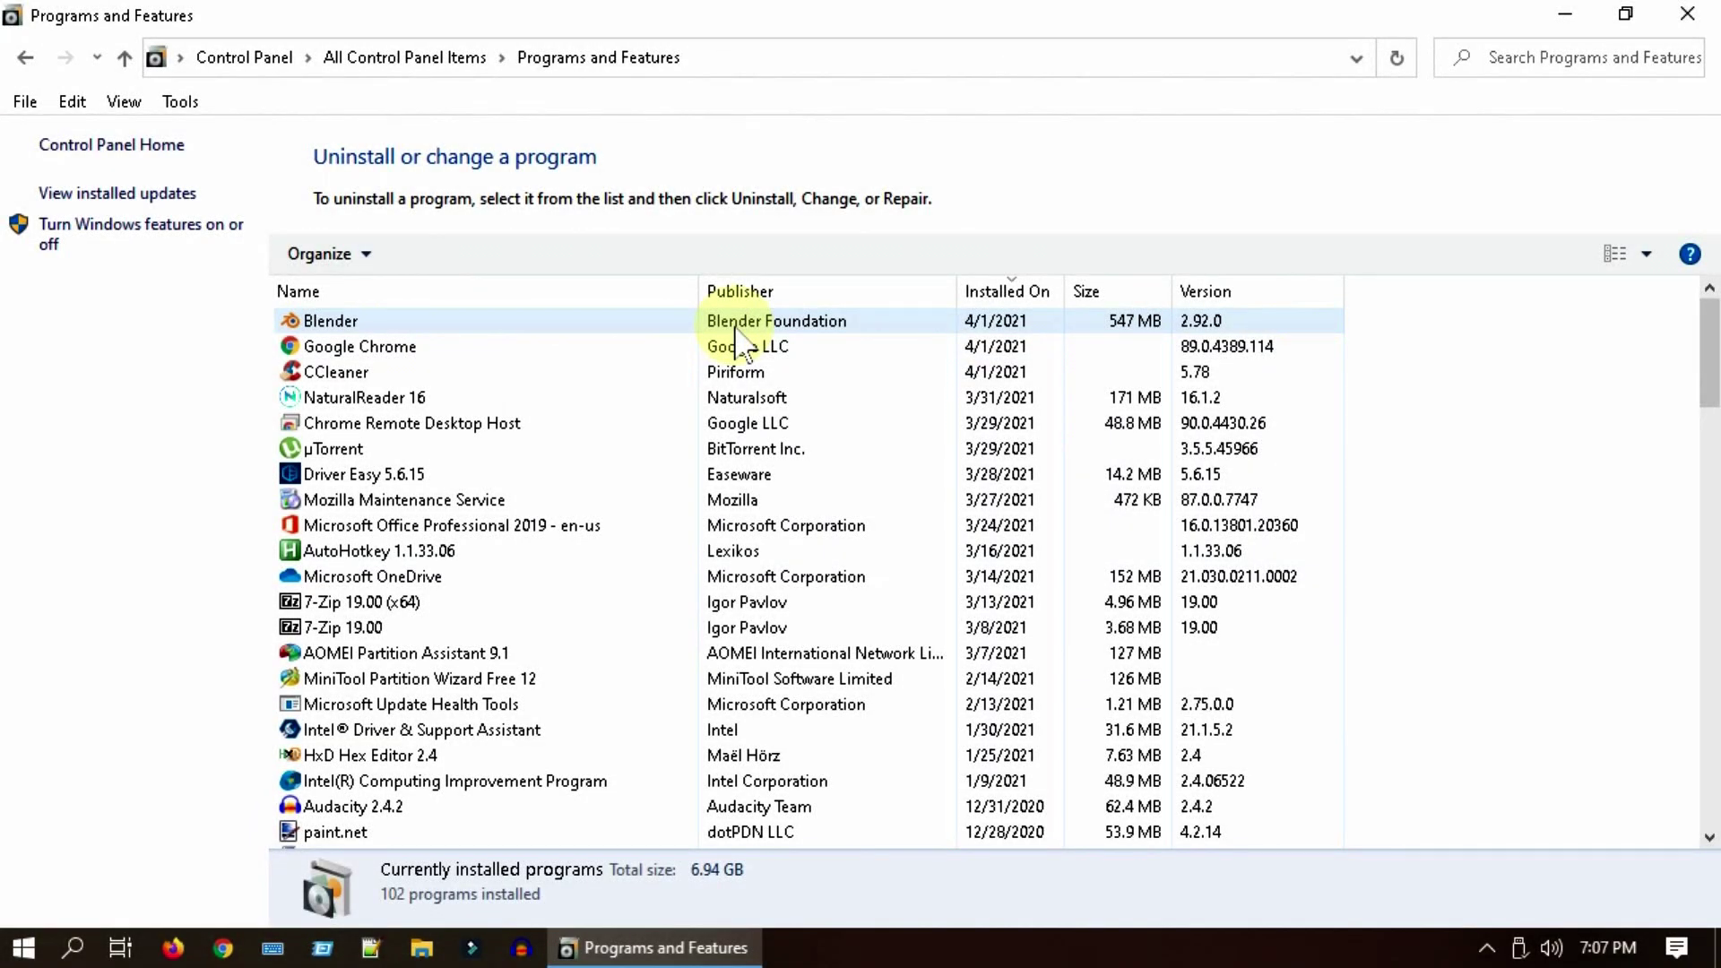
# Show installed updates sorted newest first and bring up Uninstall for KB4556799.
pyautogui.click(186, 194)
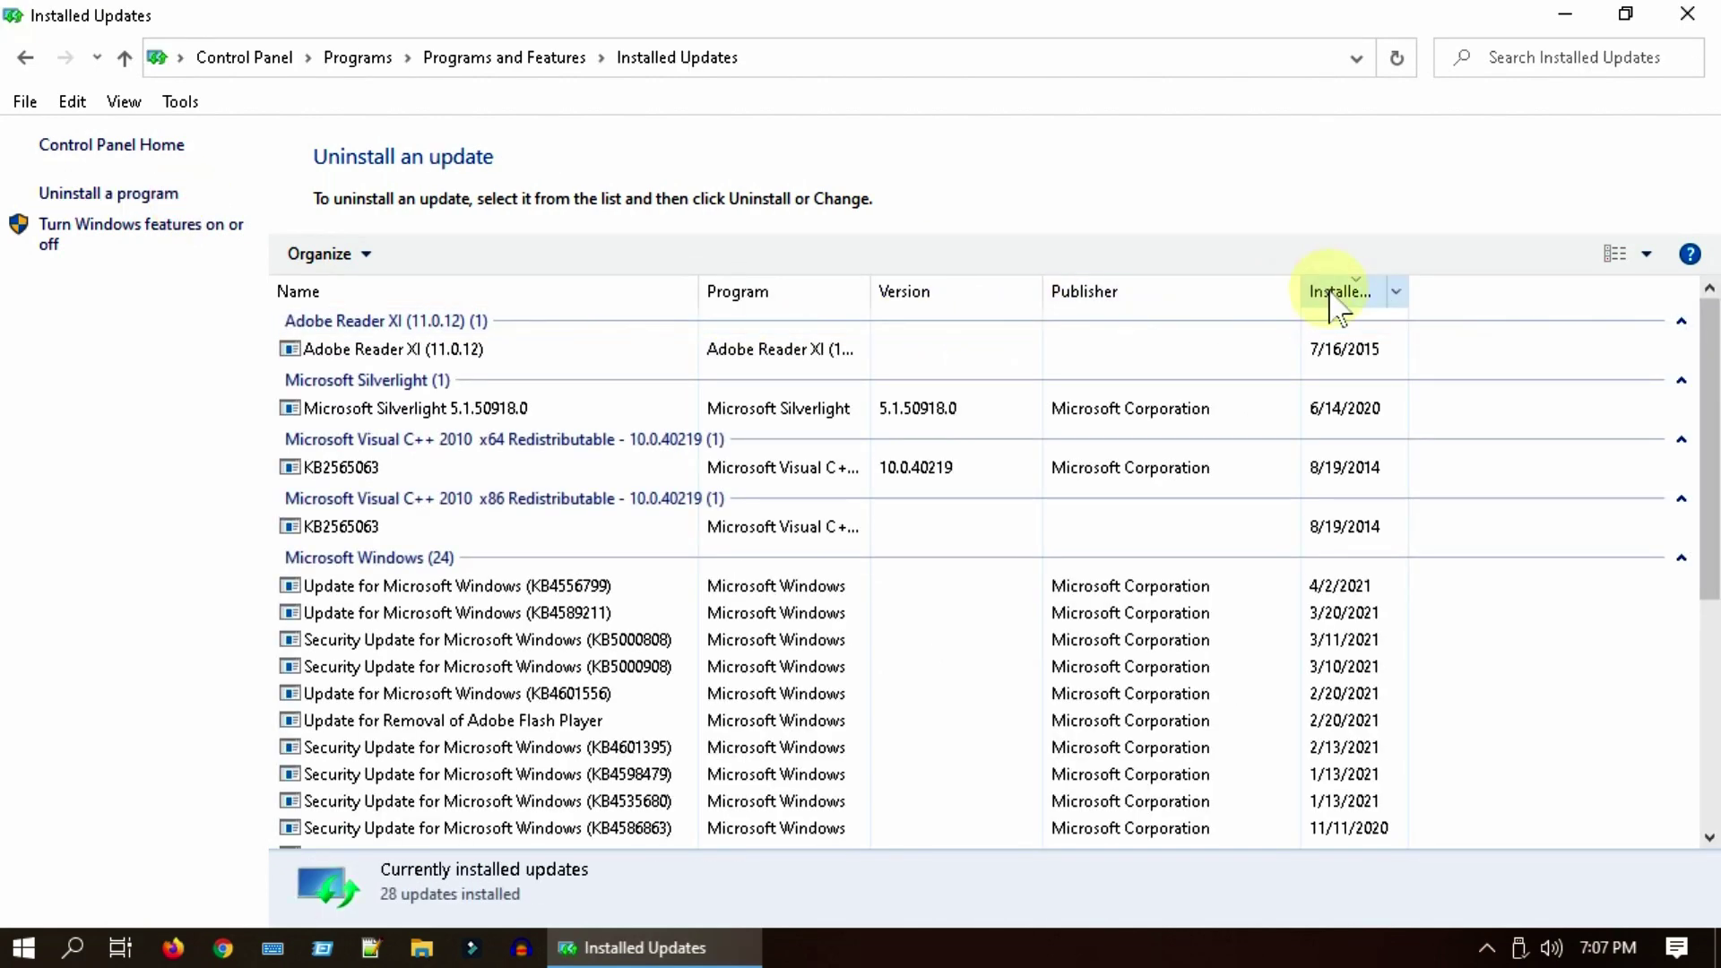
pyautogui.click(1335, 292)
pyautogui.click(1331, 292)
pyautogui.click(840, 588)
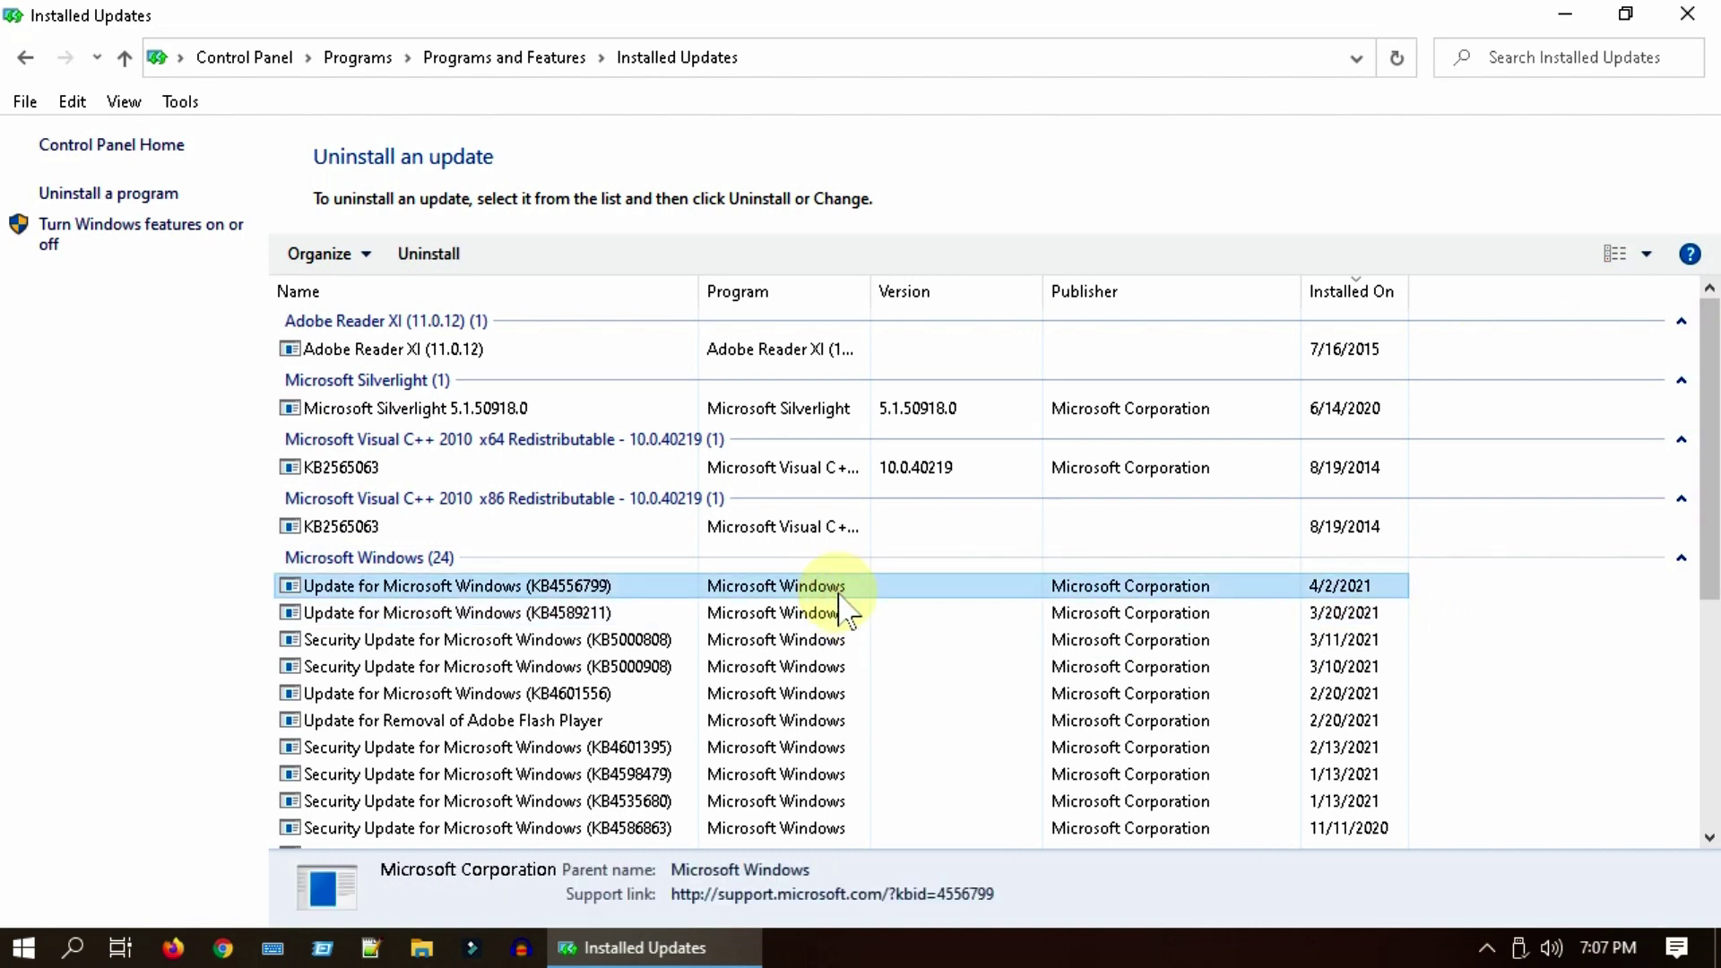
pyautogui.rightClick(840, 590)
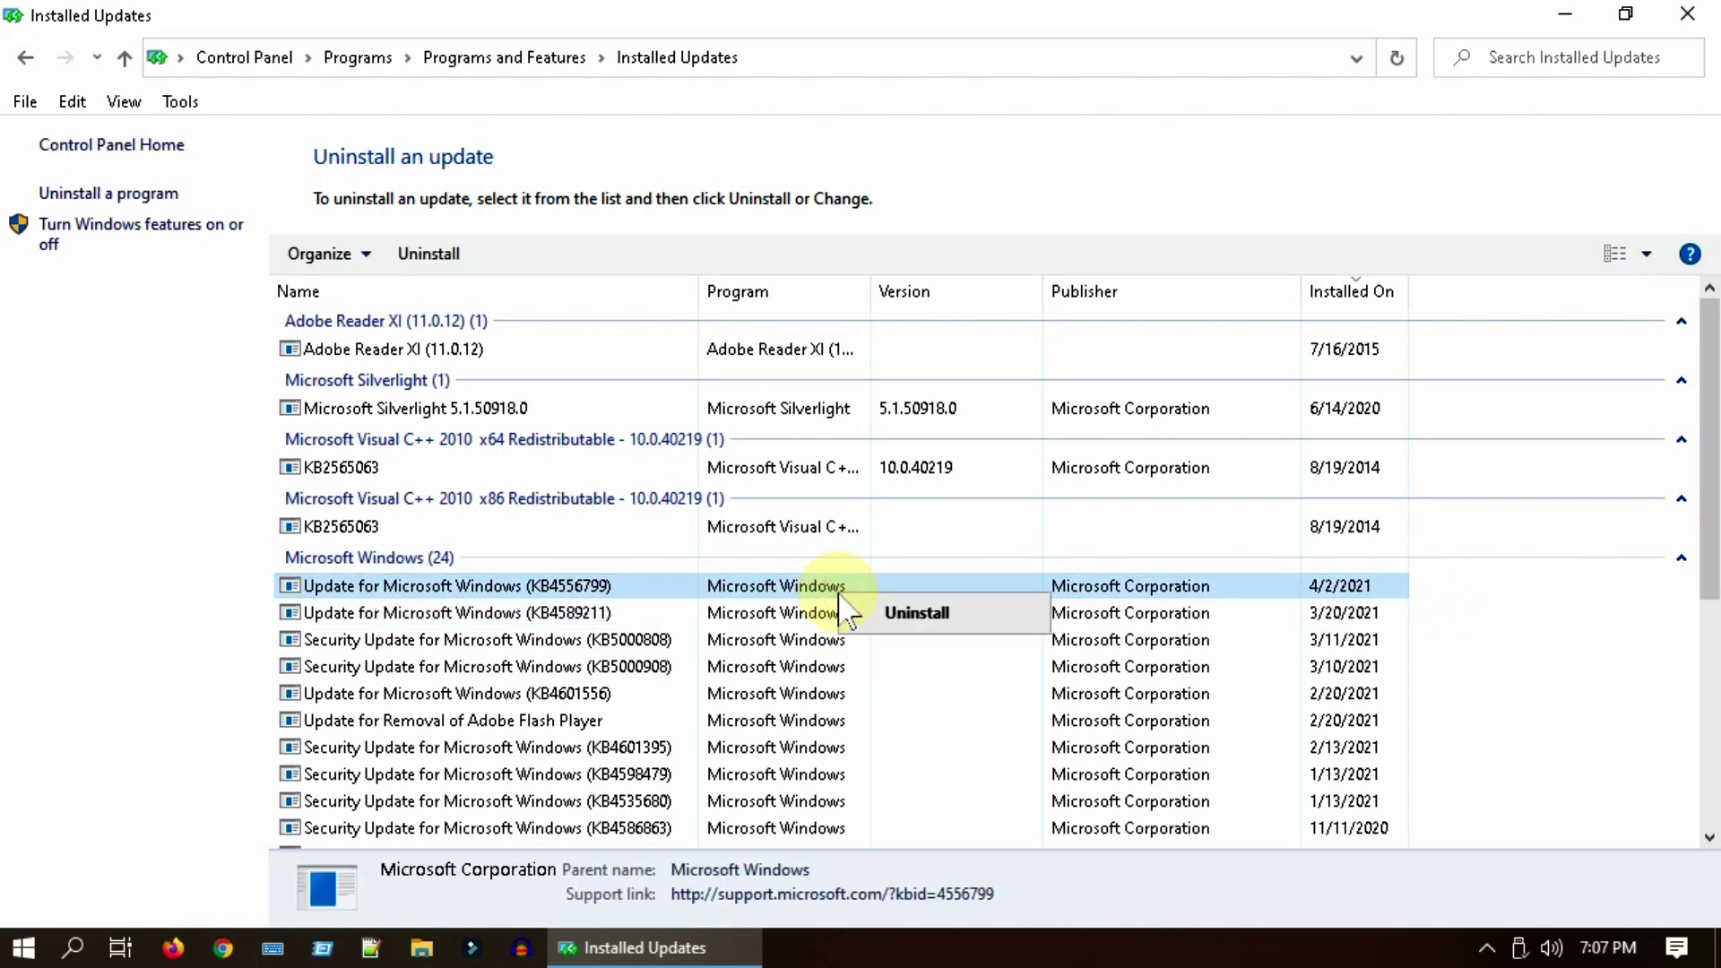